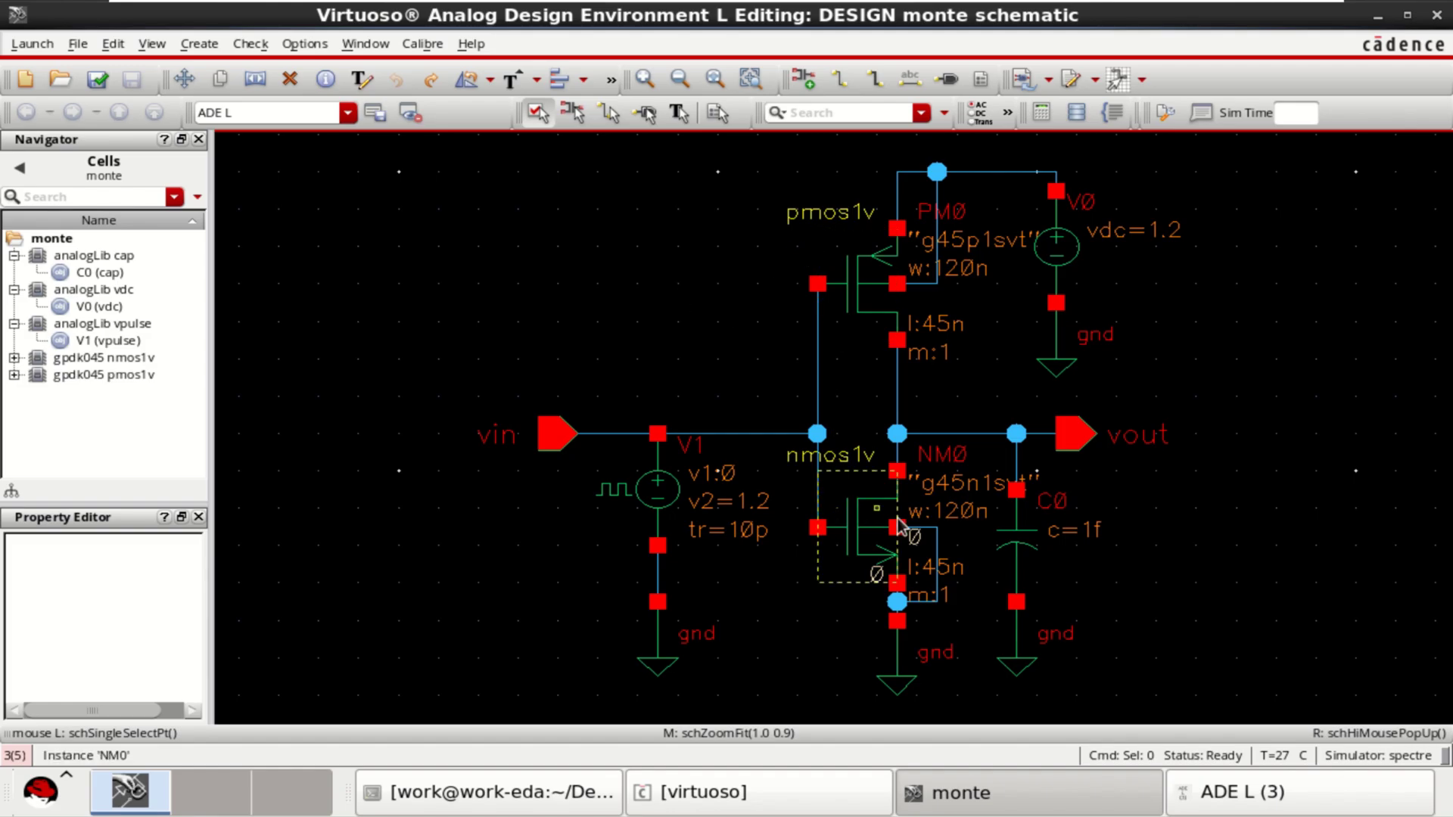
- Inspect capacitor C0, then select pulse source V1 to show its 0–1.2 V, 200p-period settings
left_click(1023, 546)
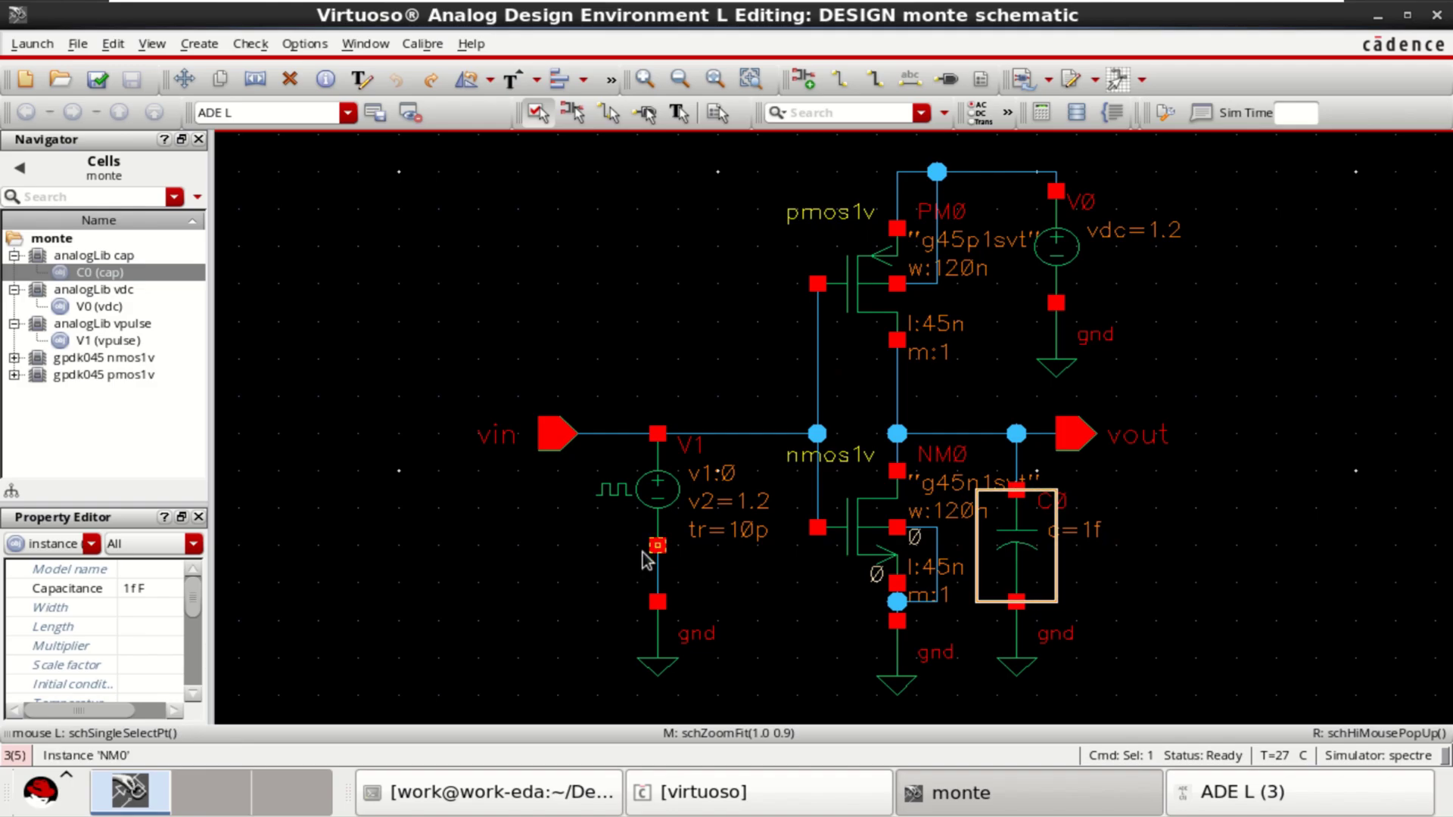
left_click(762, 569)
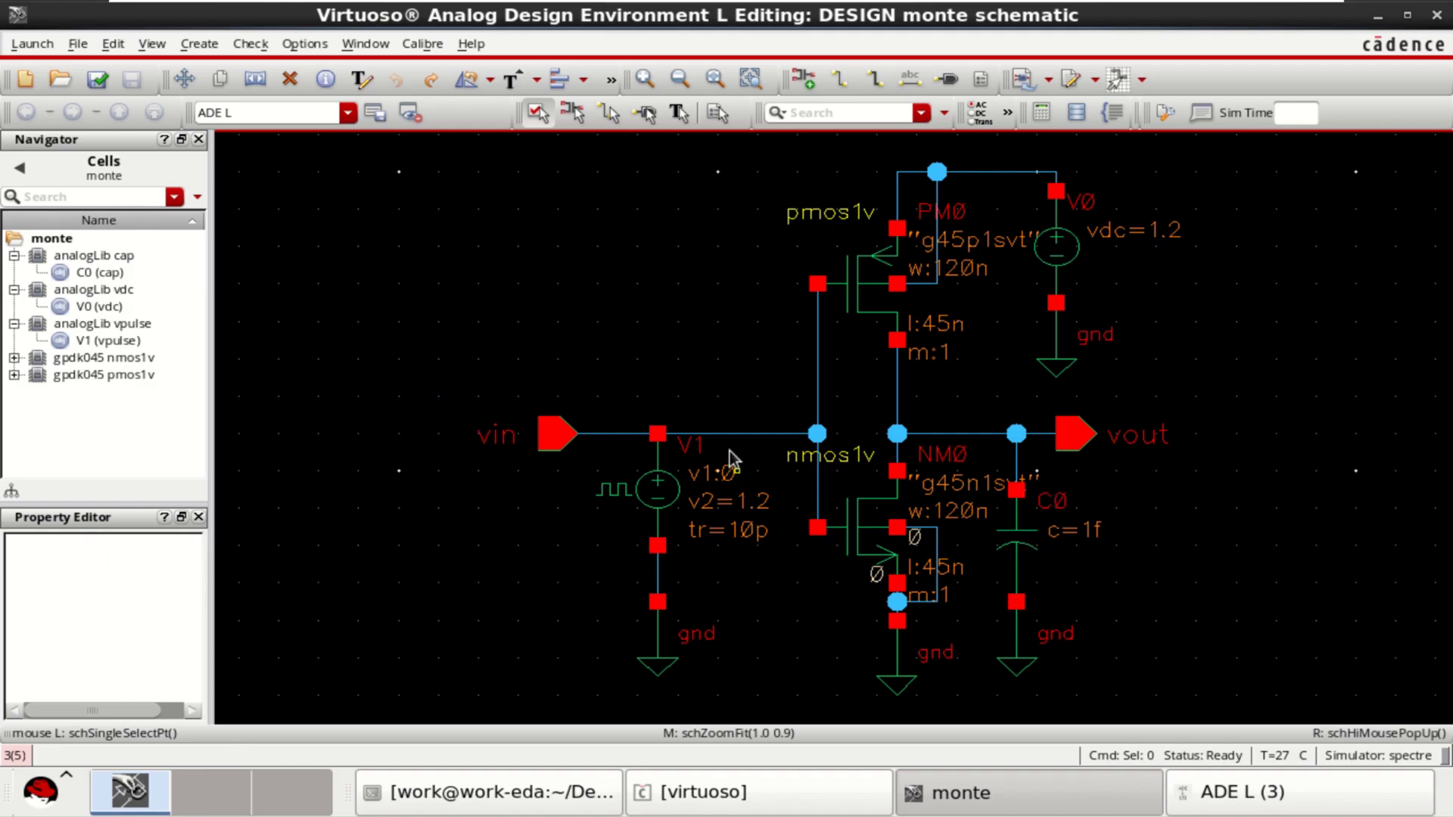
left_click(672, 505)
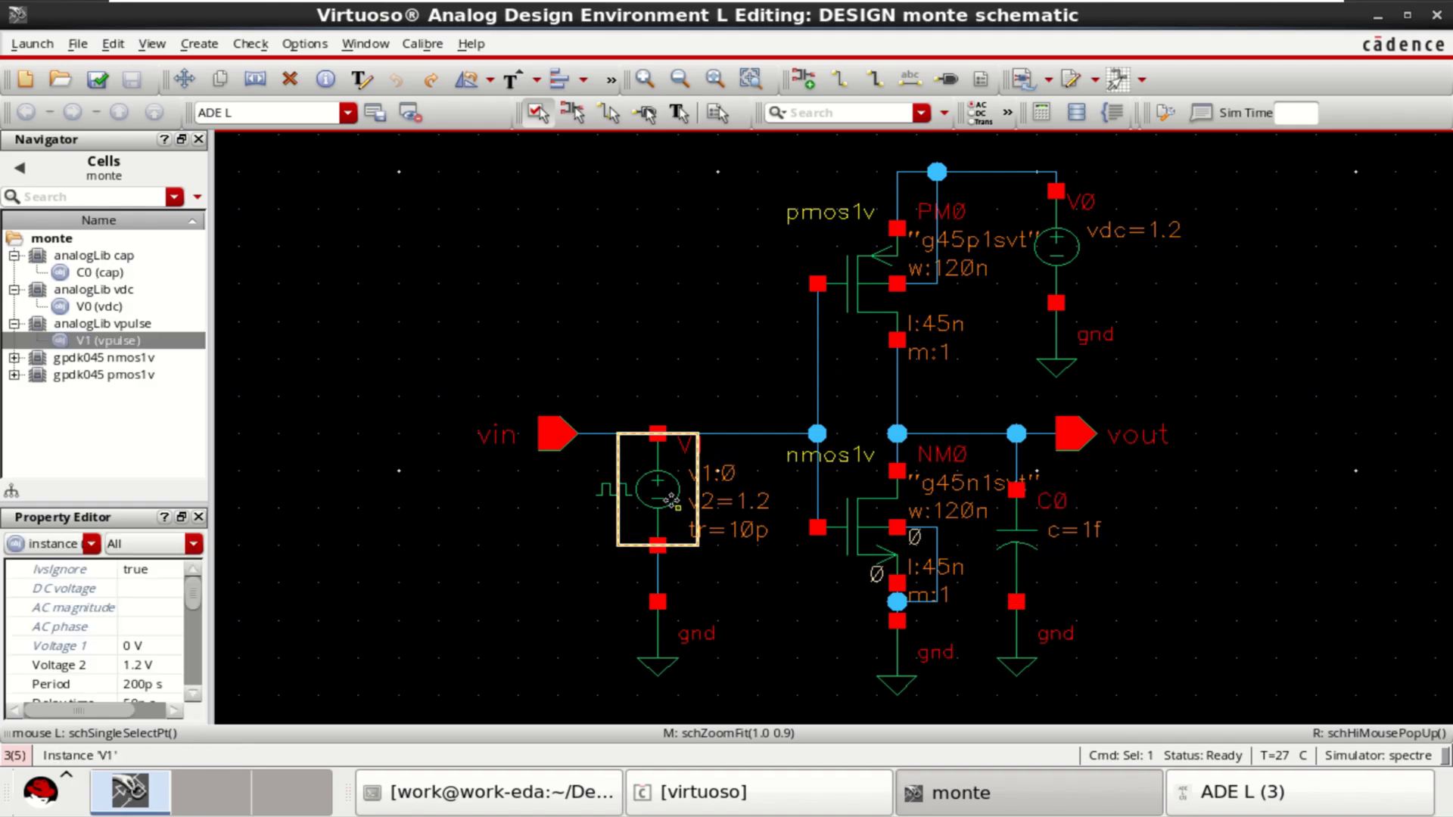
key("q")
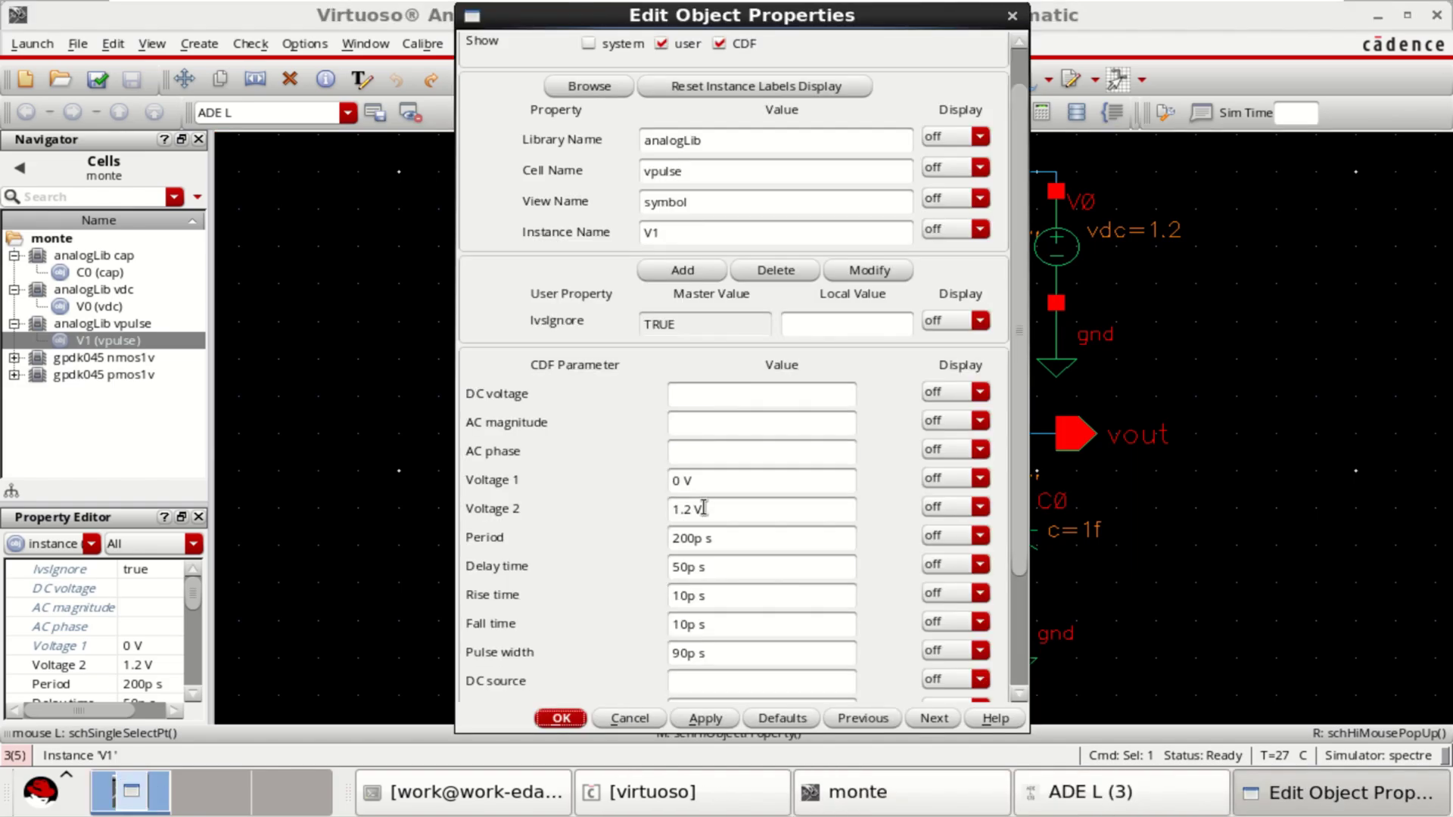
scroll(704, 509, "down", 3)
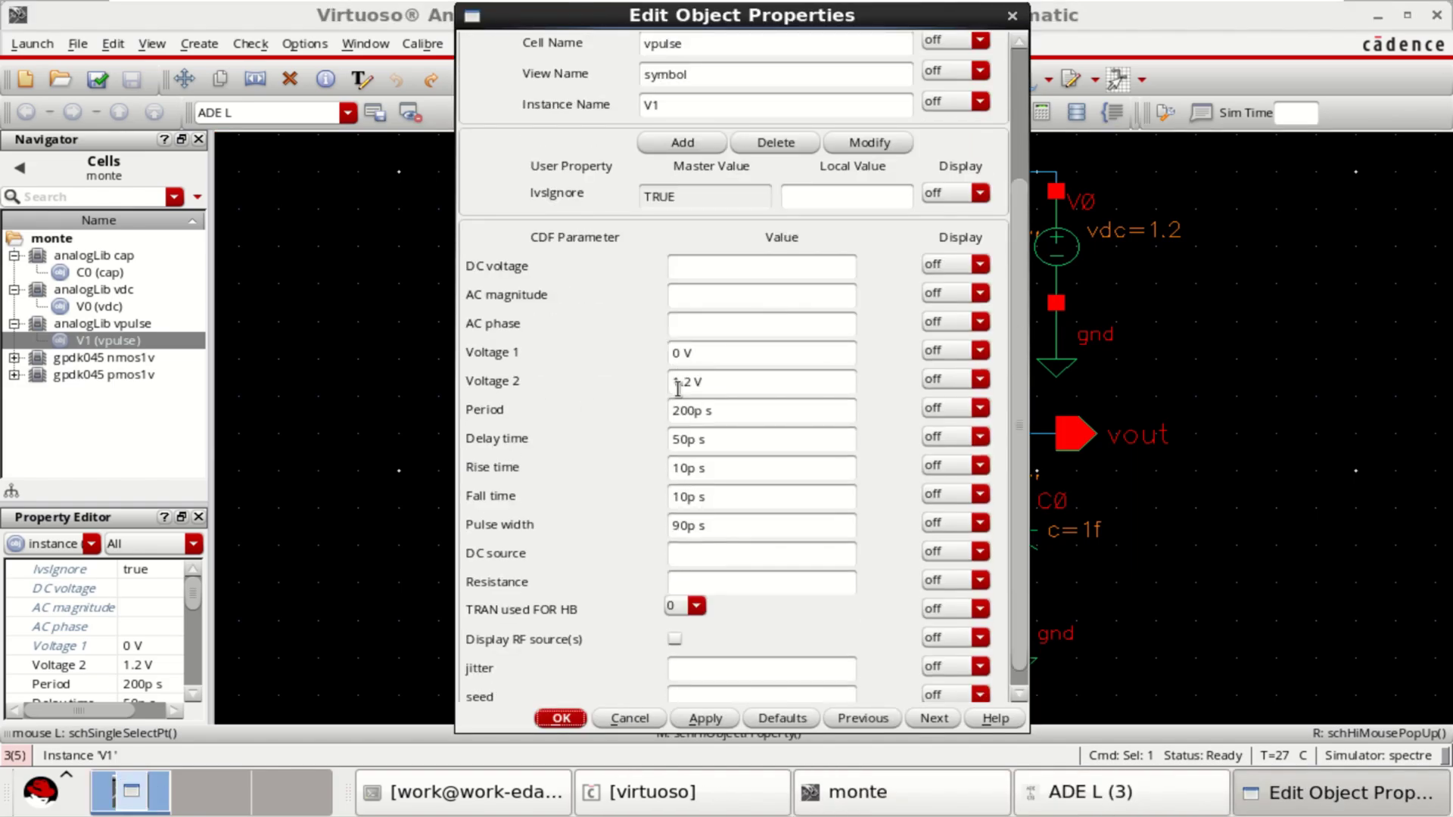
left_click_drag(713, 384, 652, 376)
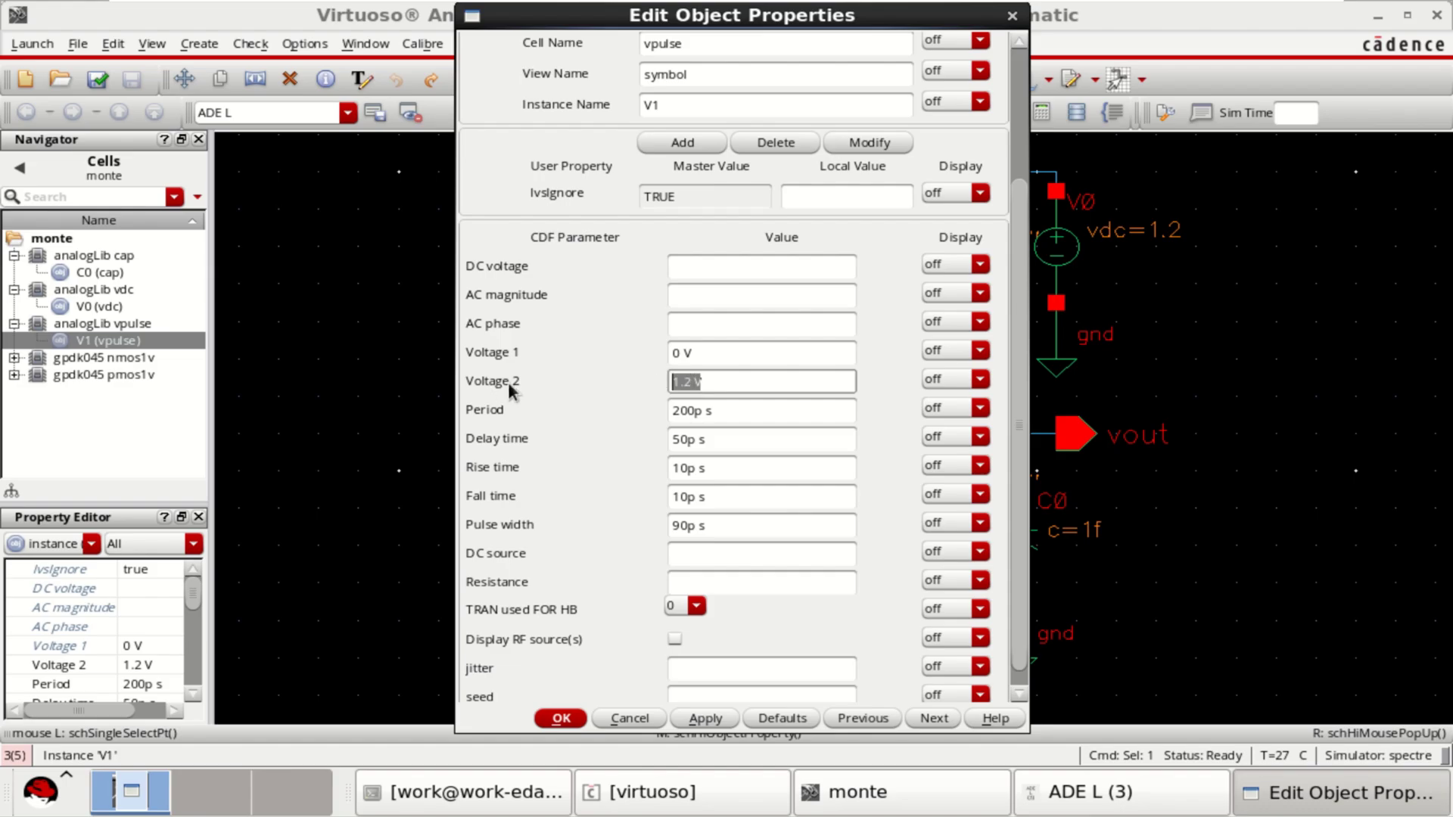
left_click_drag(741, 415, 577, 409)
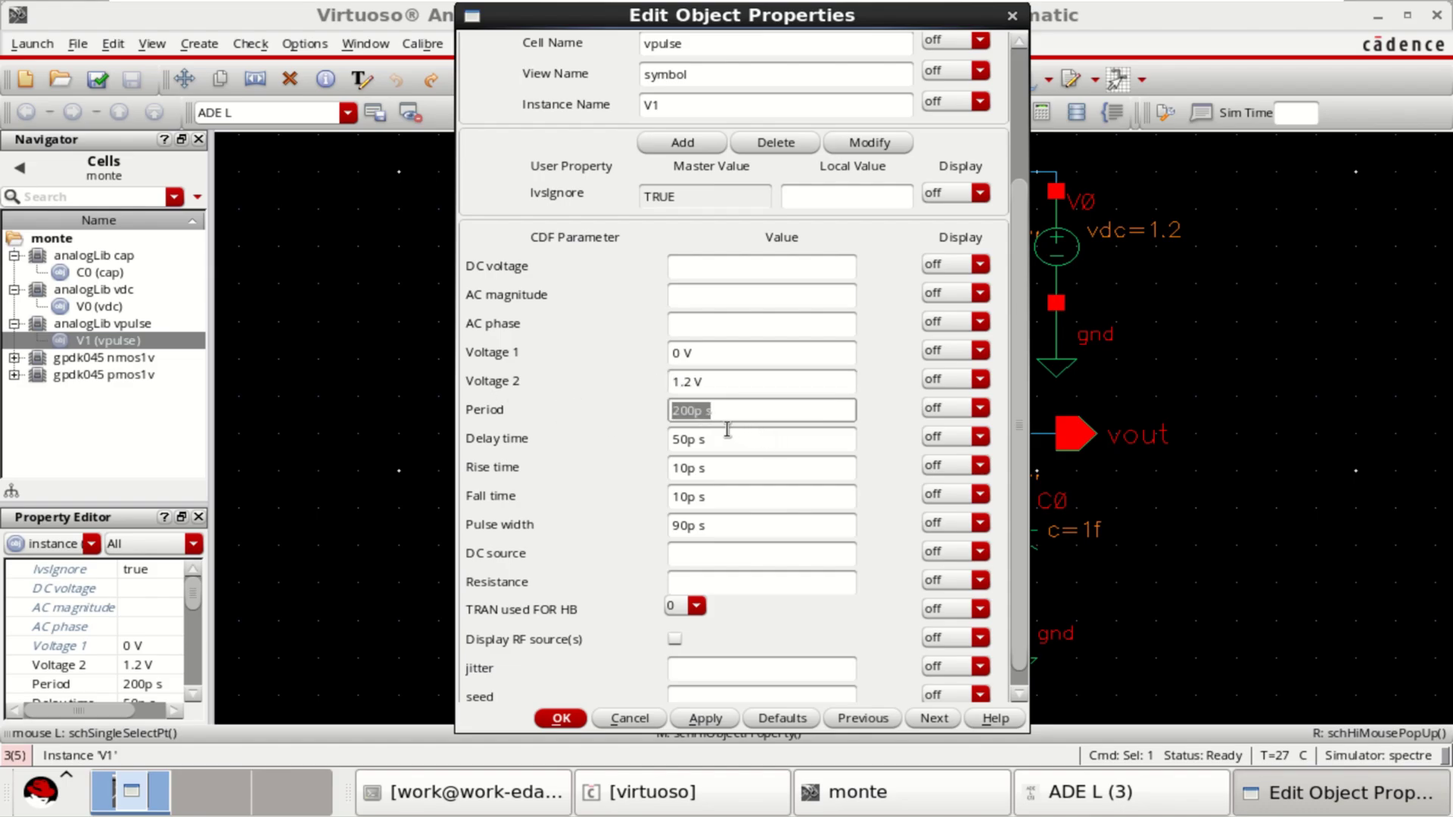
left_click_drag(719, 438, 593, 435)
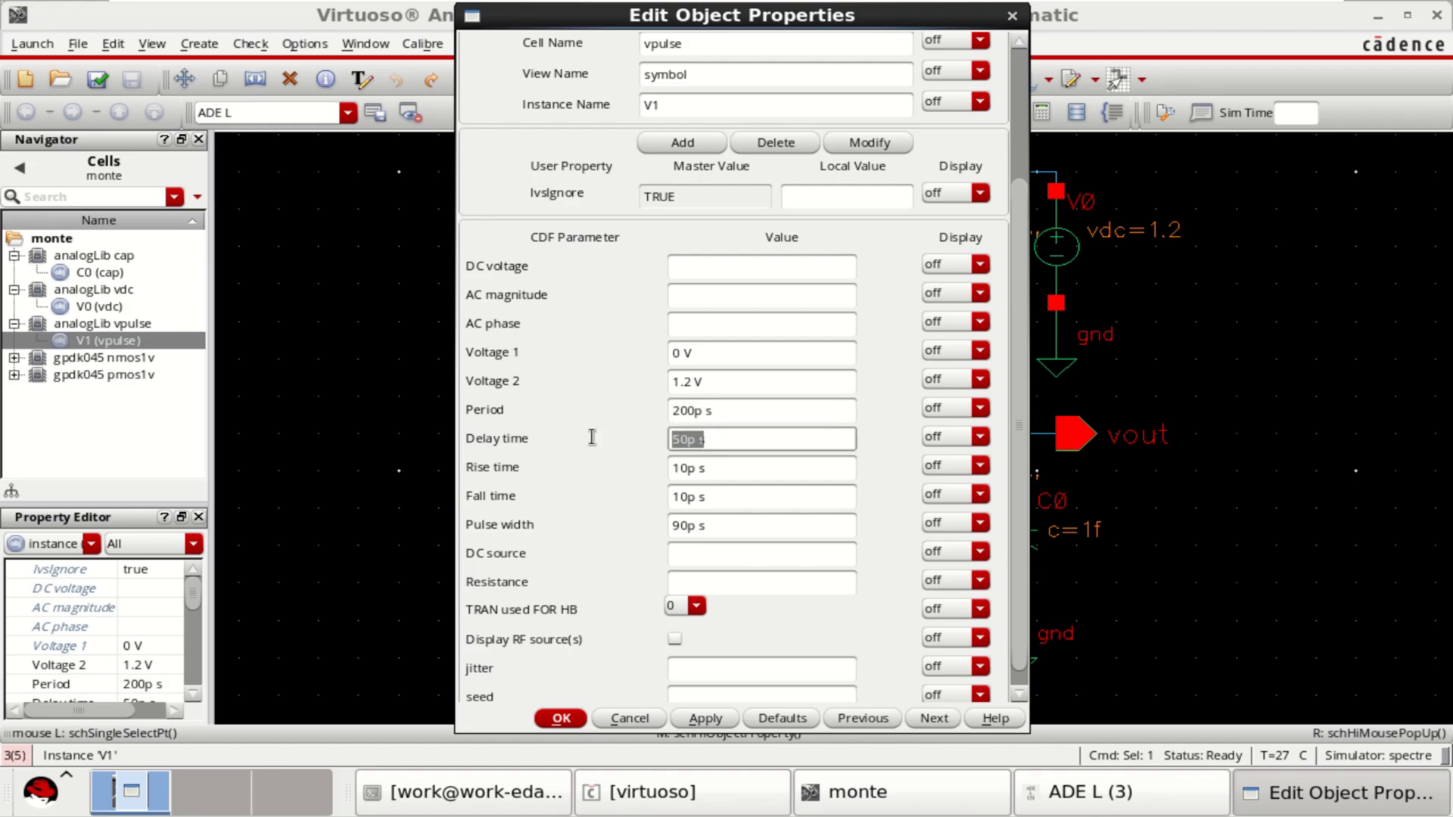
left_click_drag(718, 467, 608, 505)
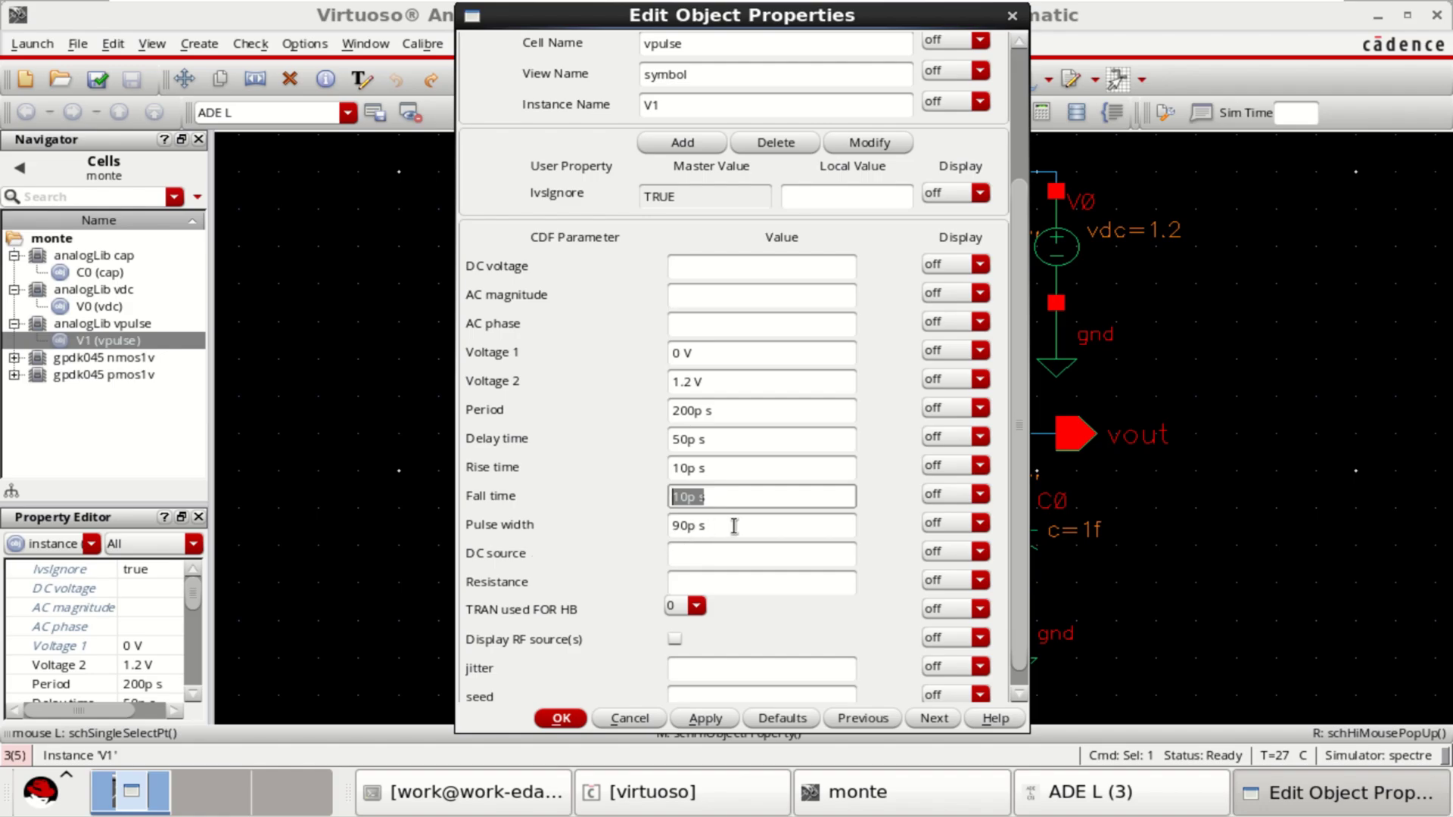
left_click_drag(719, 524, 595, 517)
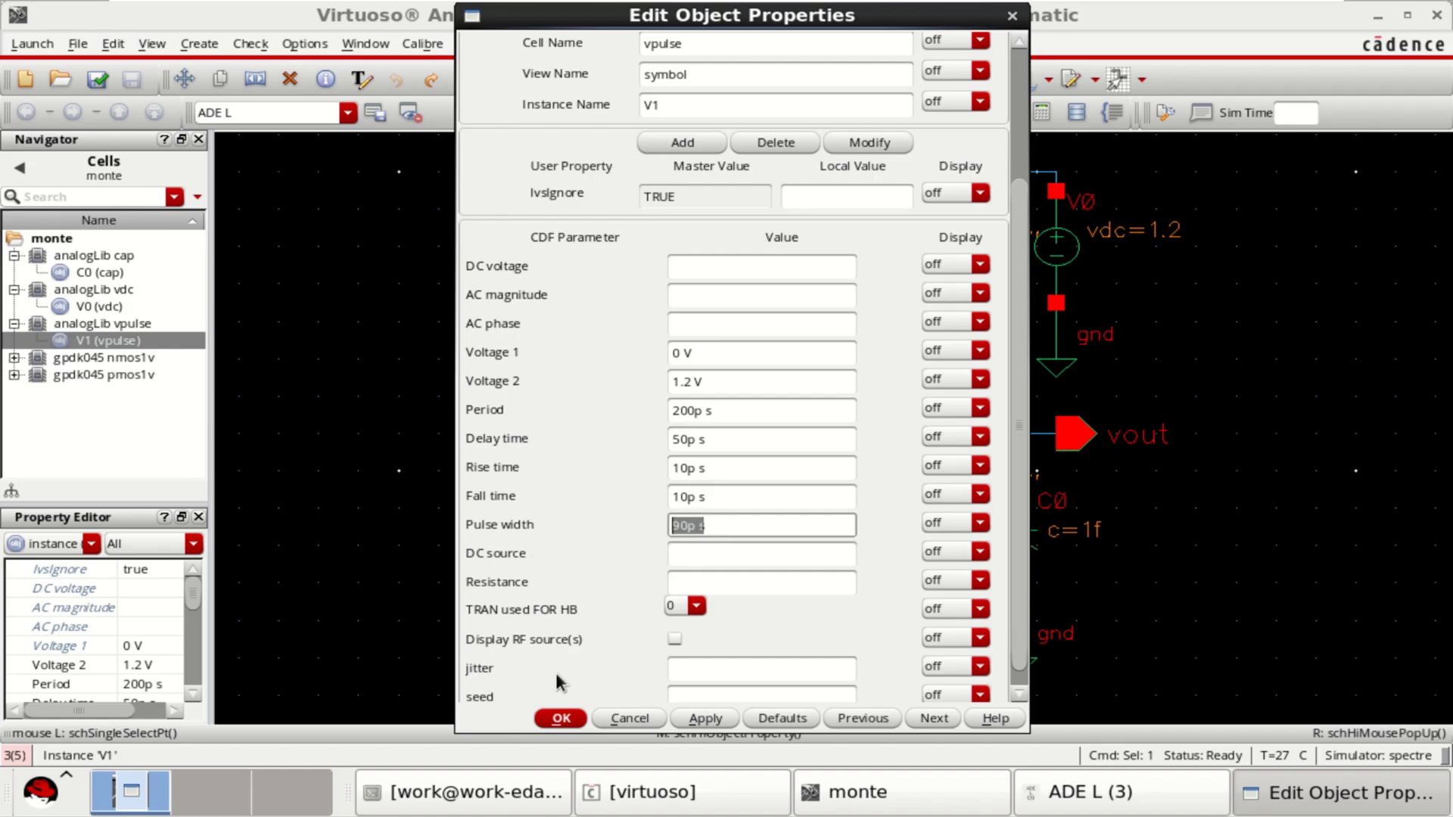
- Close the V1 form, check and save the inverter schematic, and launch ADE L
left_click(559, 718)
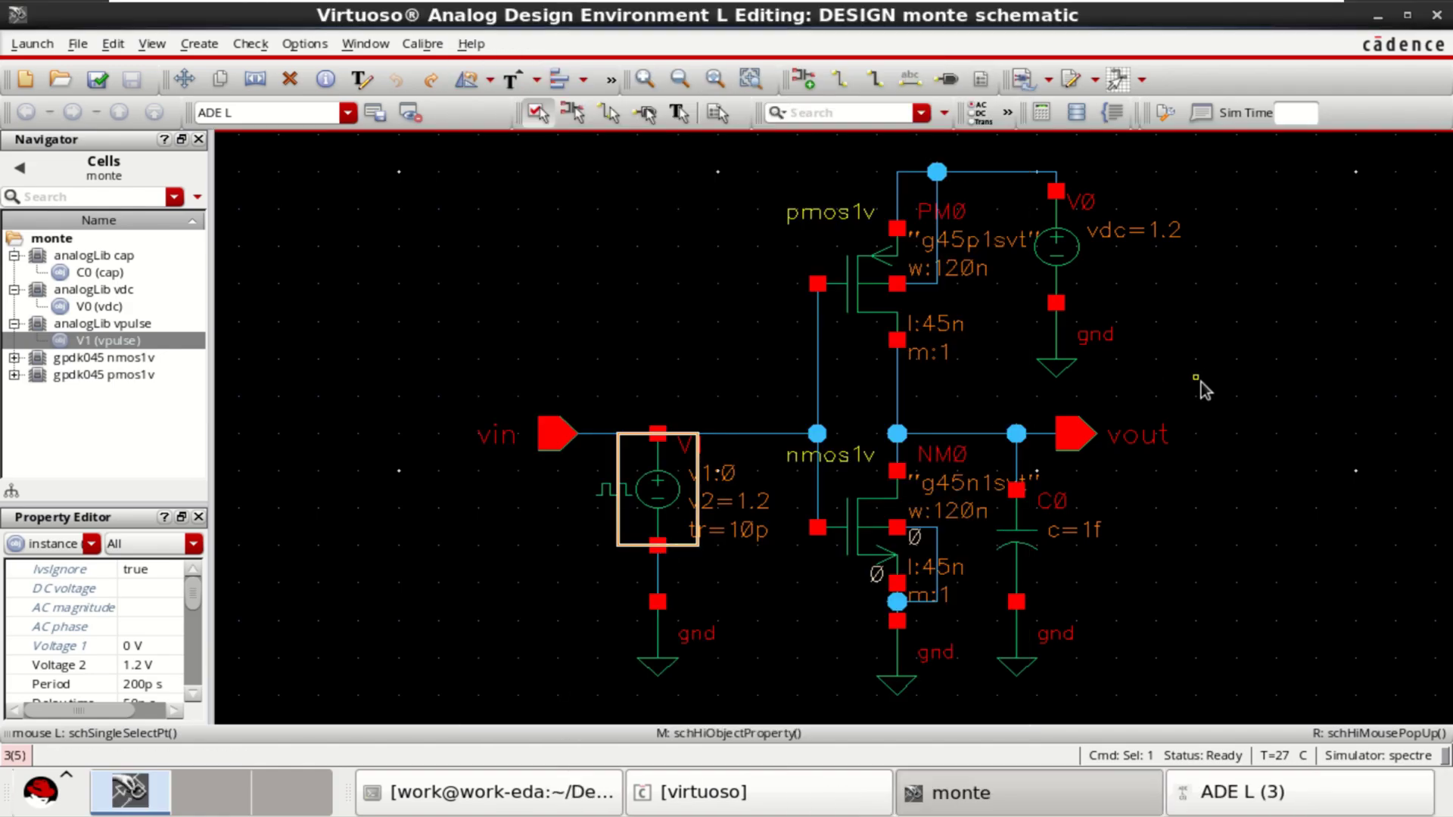
left_click(472, 274)
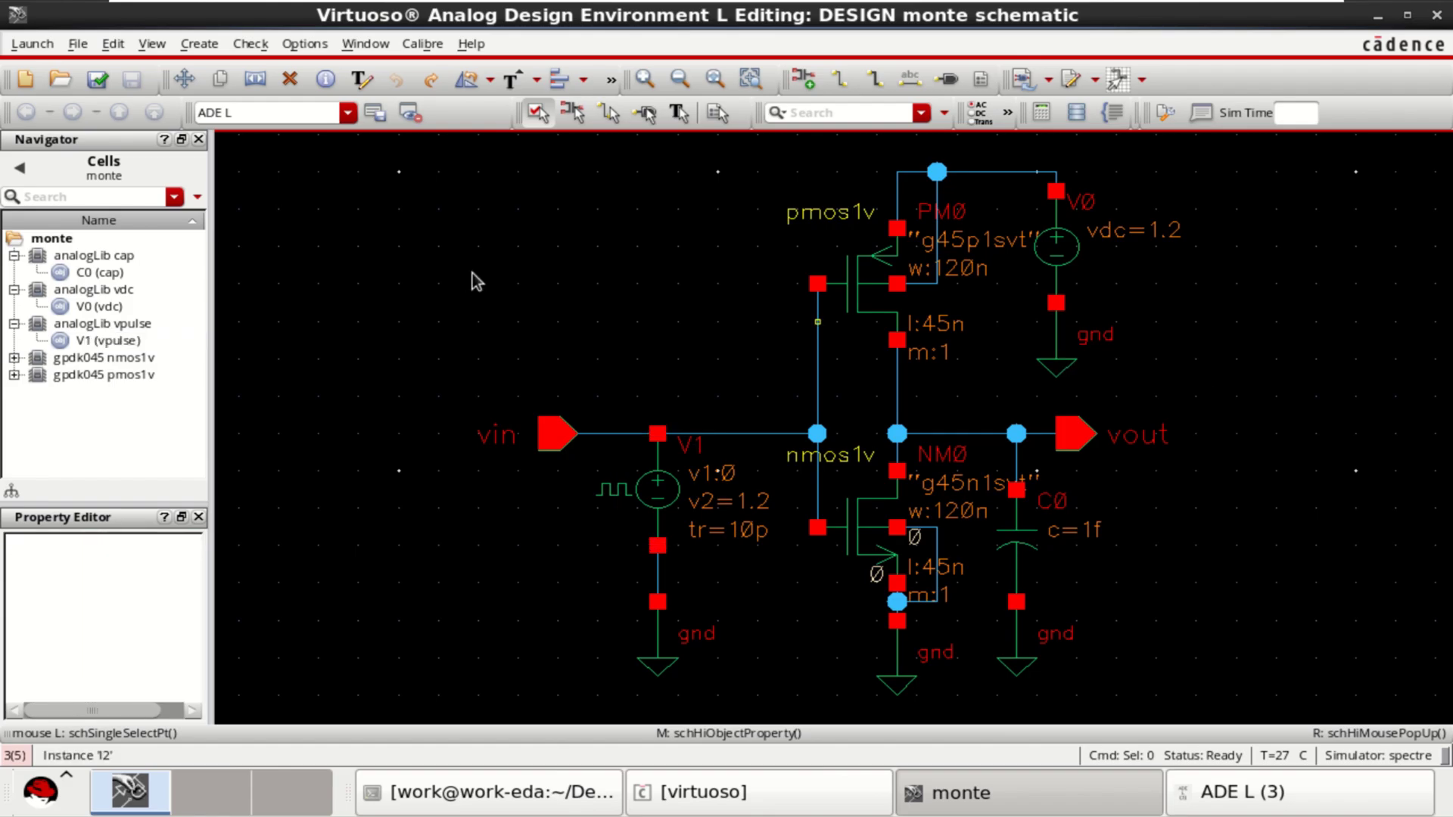
left_click(101, 80)
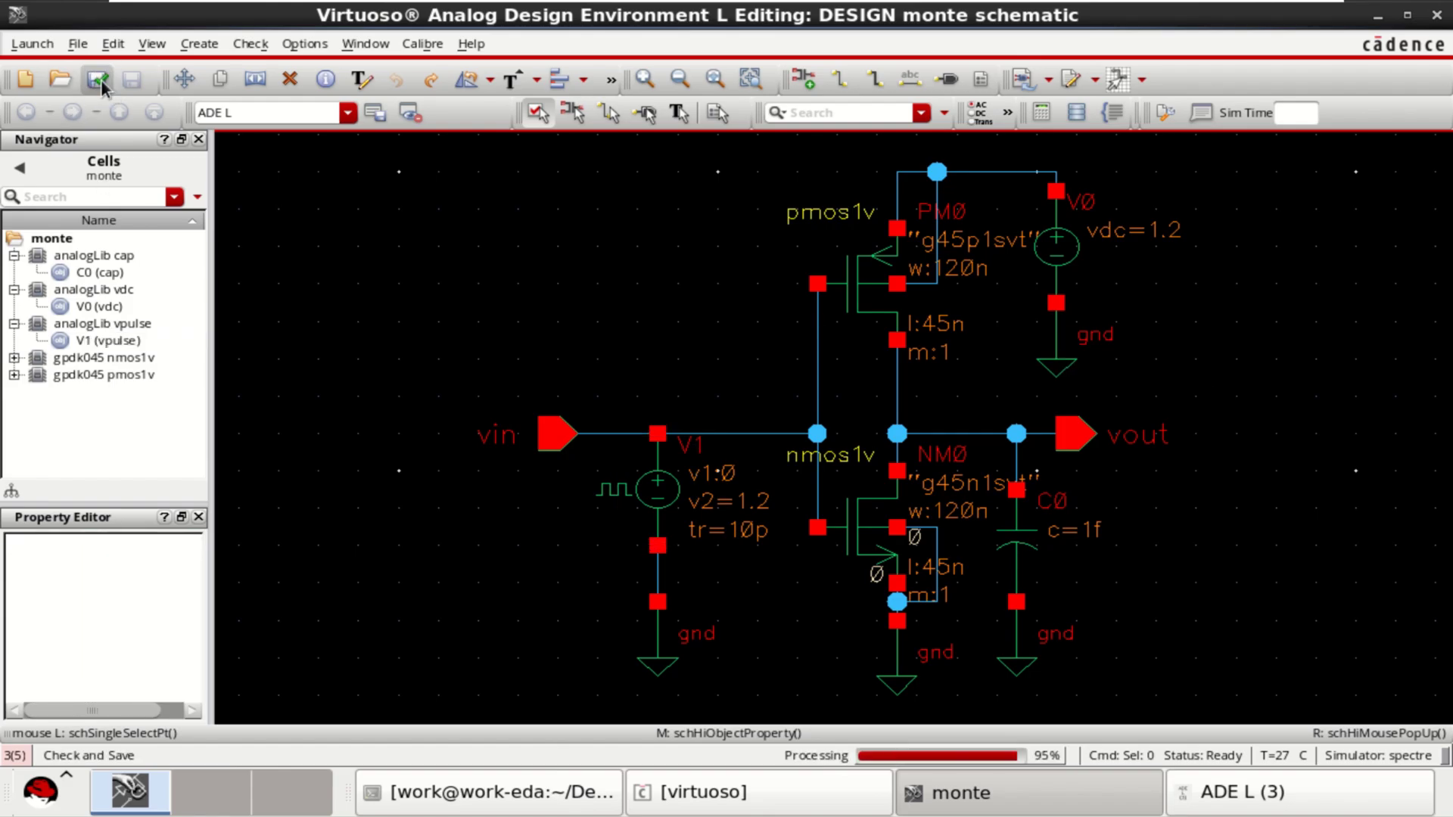
left_click(32, 44)
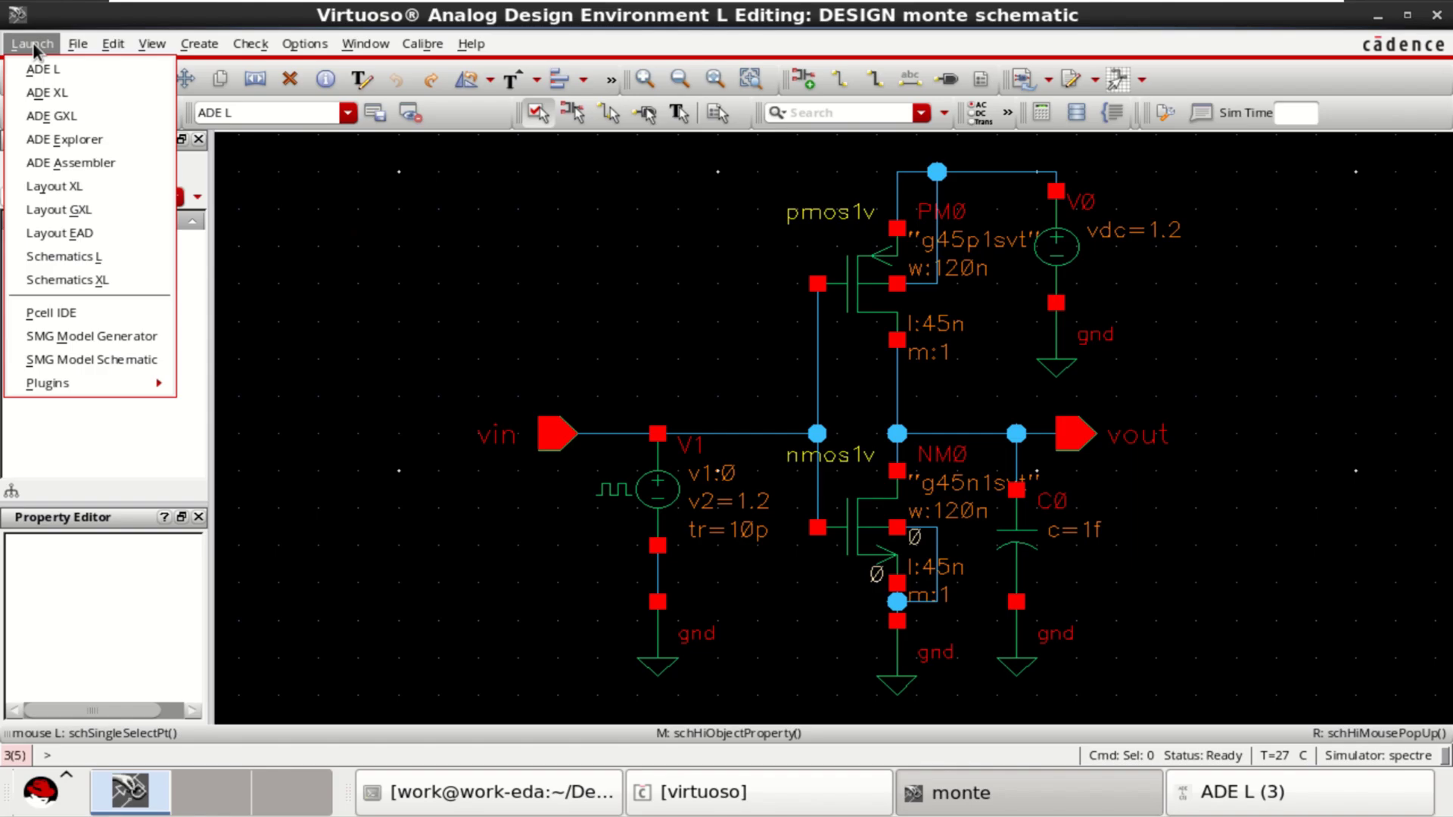
left_click(97, 74)
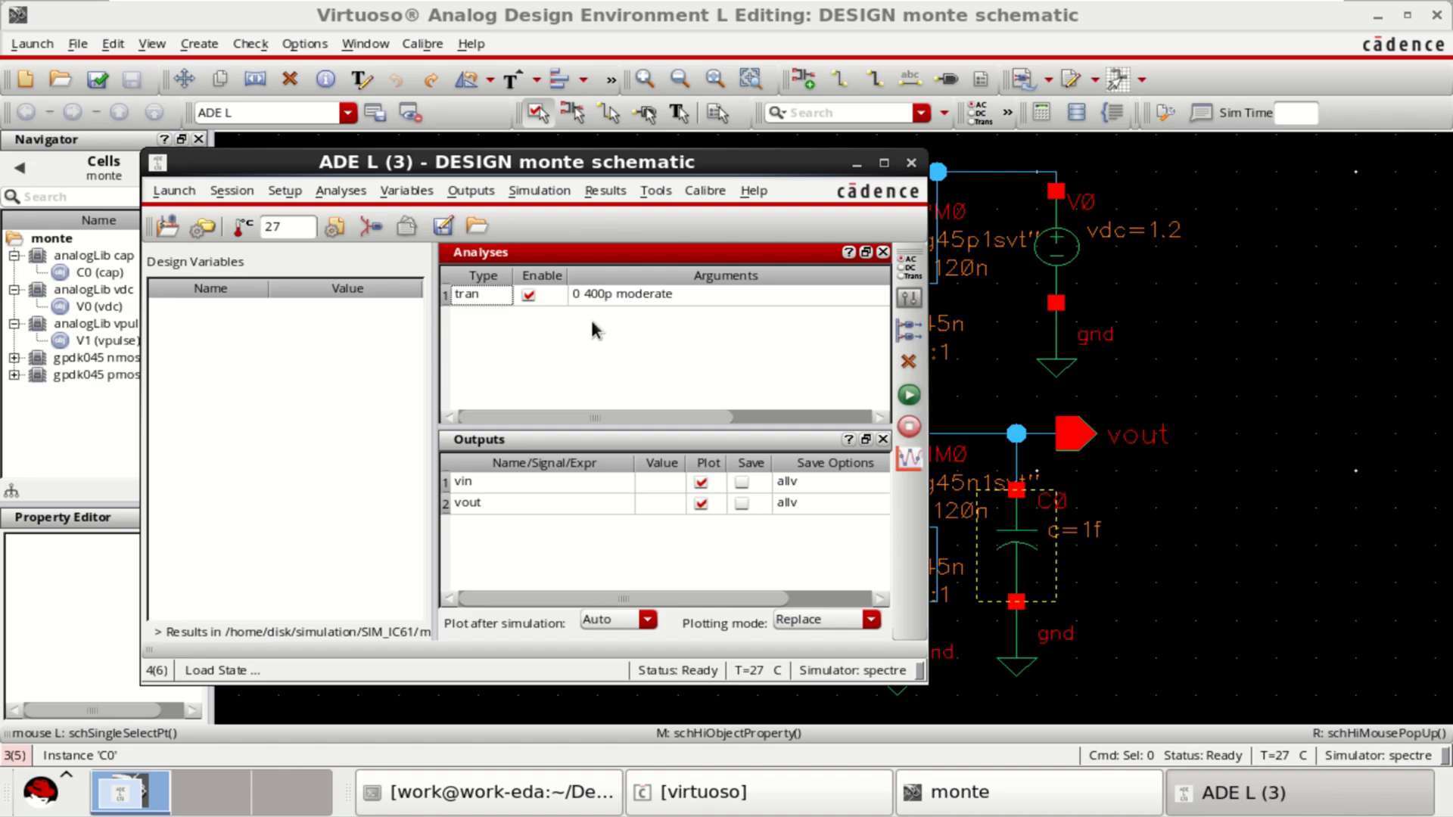
- Confirm the transient analysis stop time of 400p and select vin in the outputs list
right_click(590, 322)
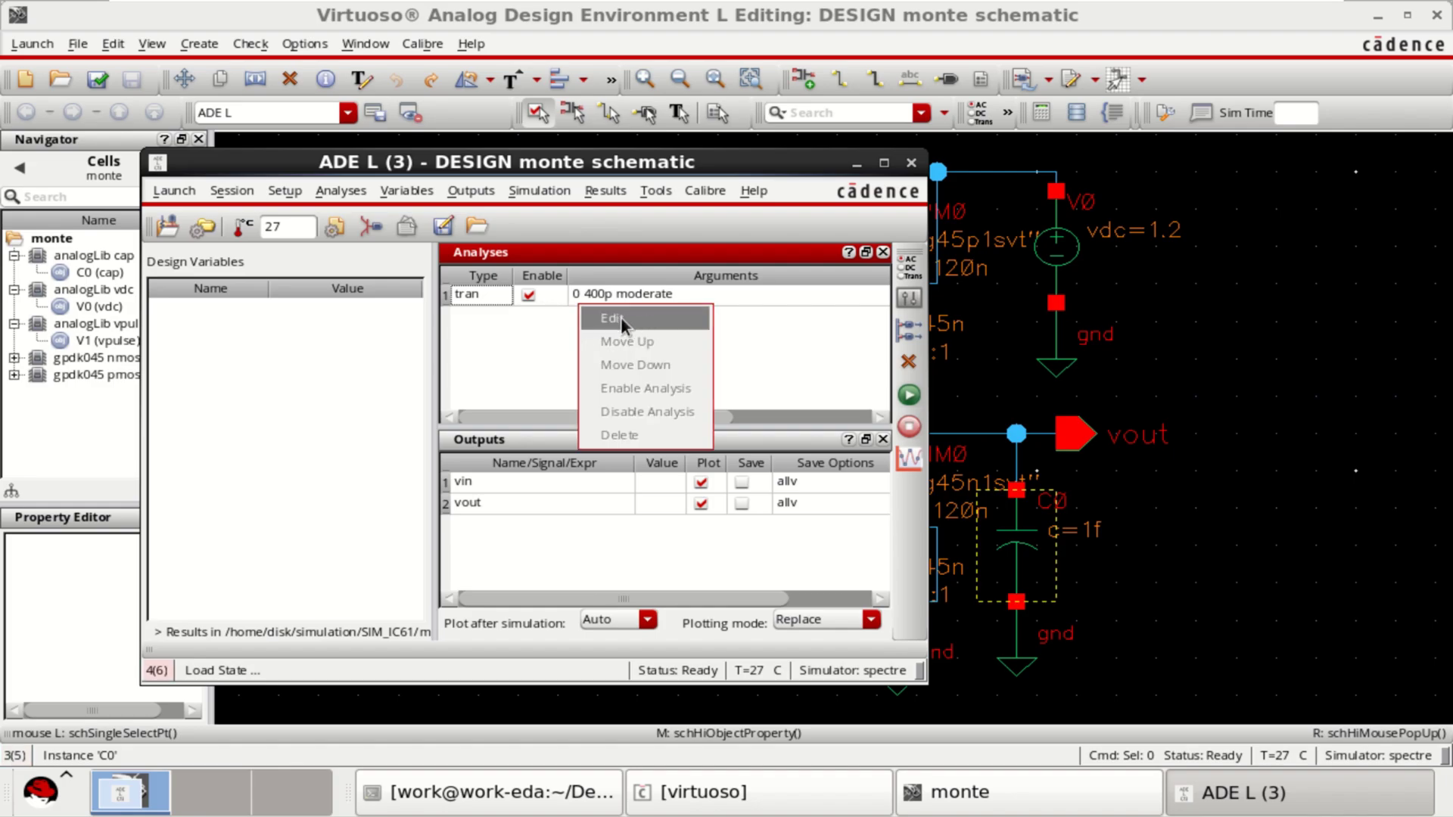
left_click(670, 317)
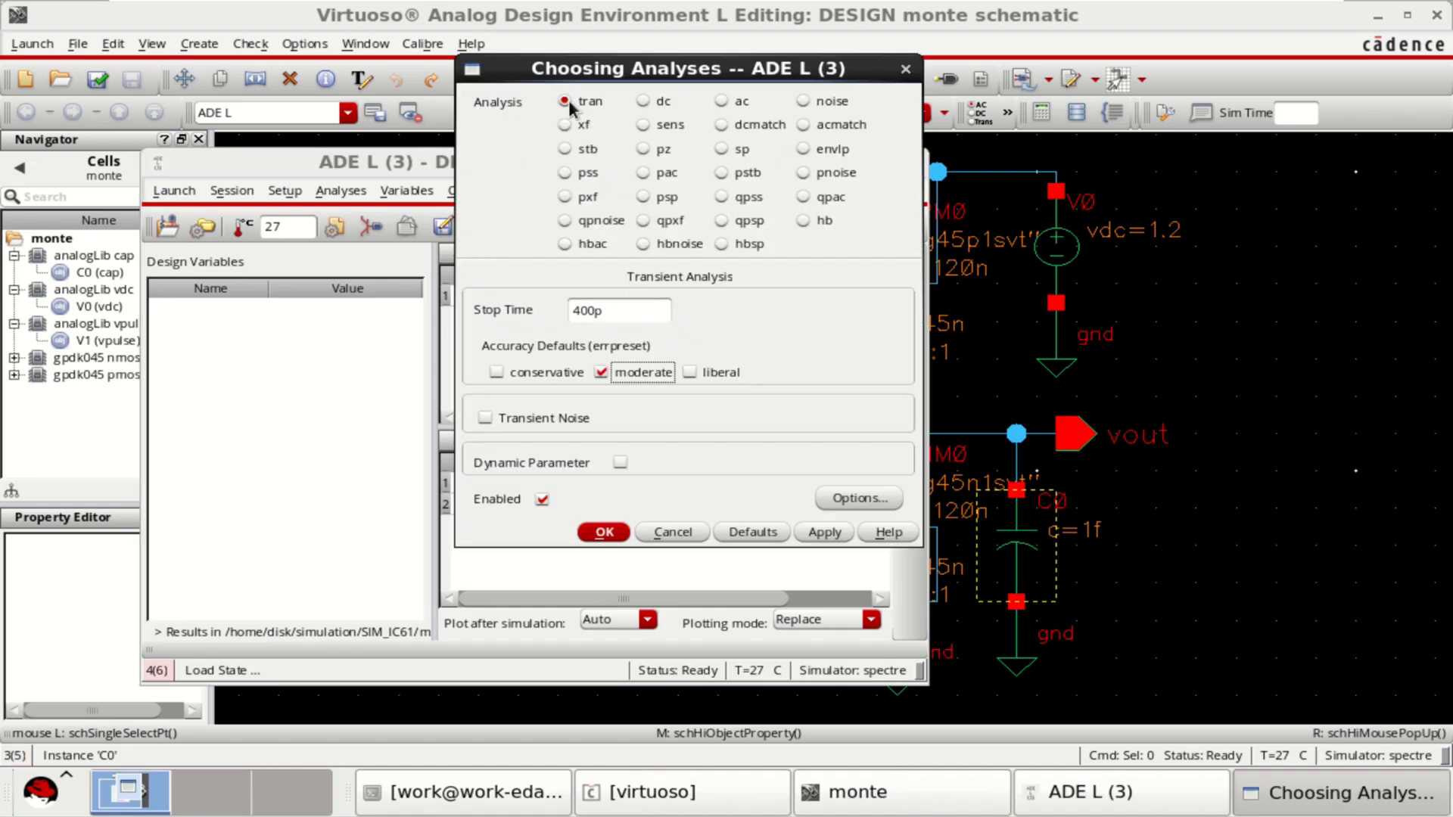
left_click_drag(622, 67, 612, 81)
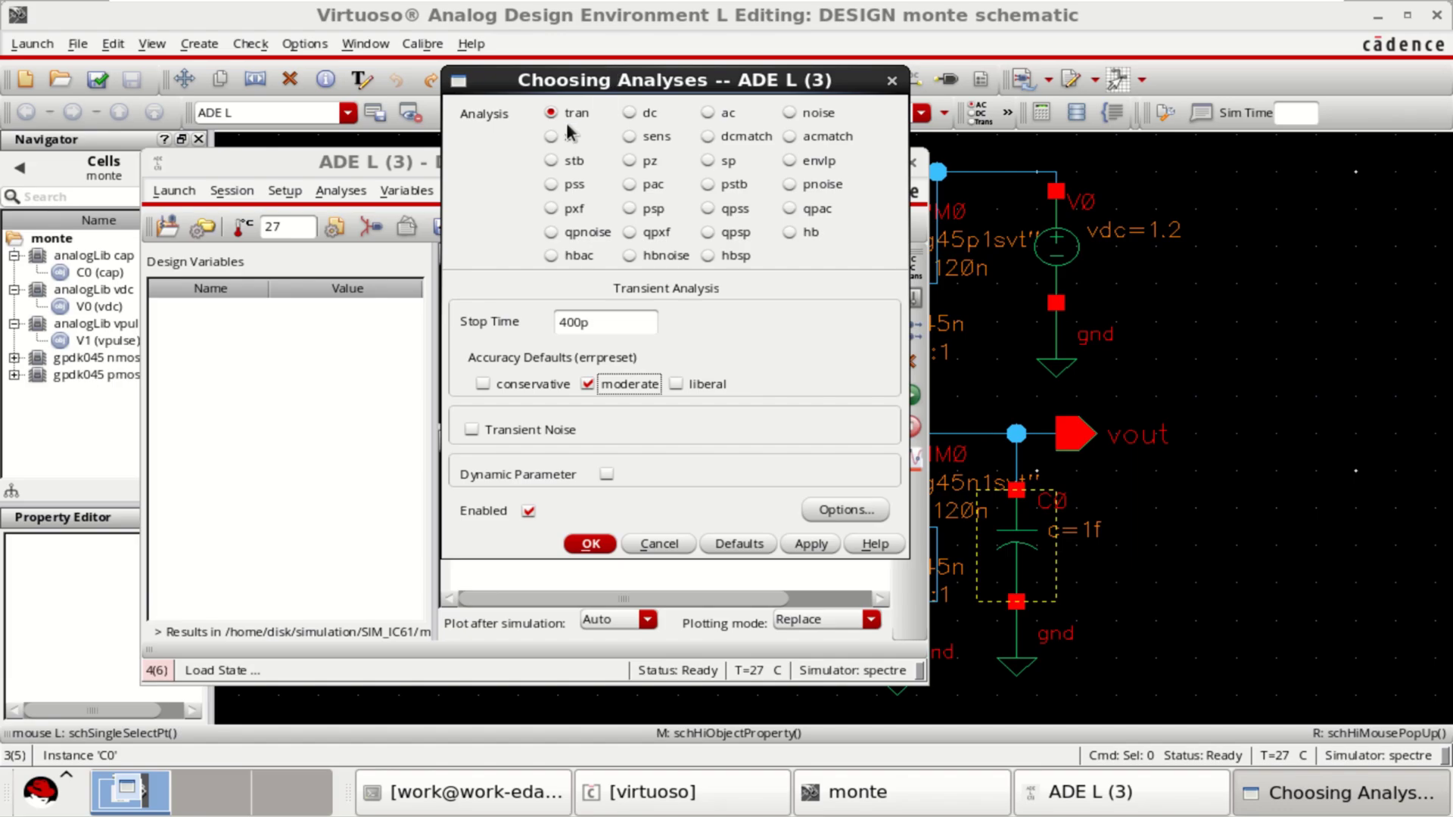
double_click(614, 325)
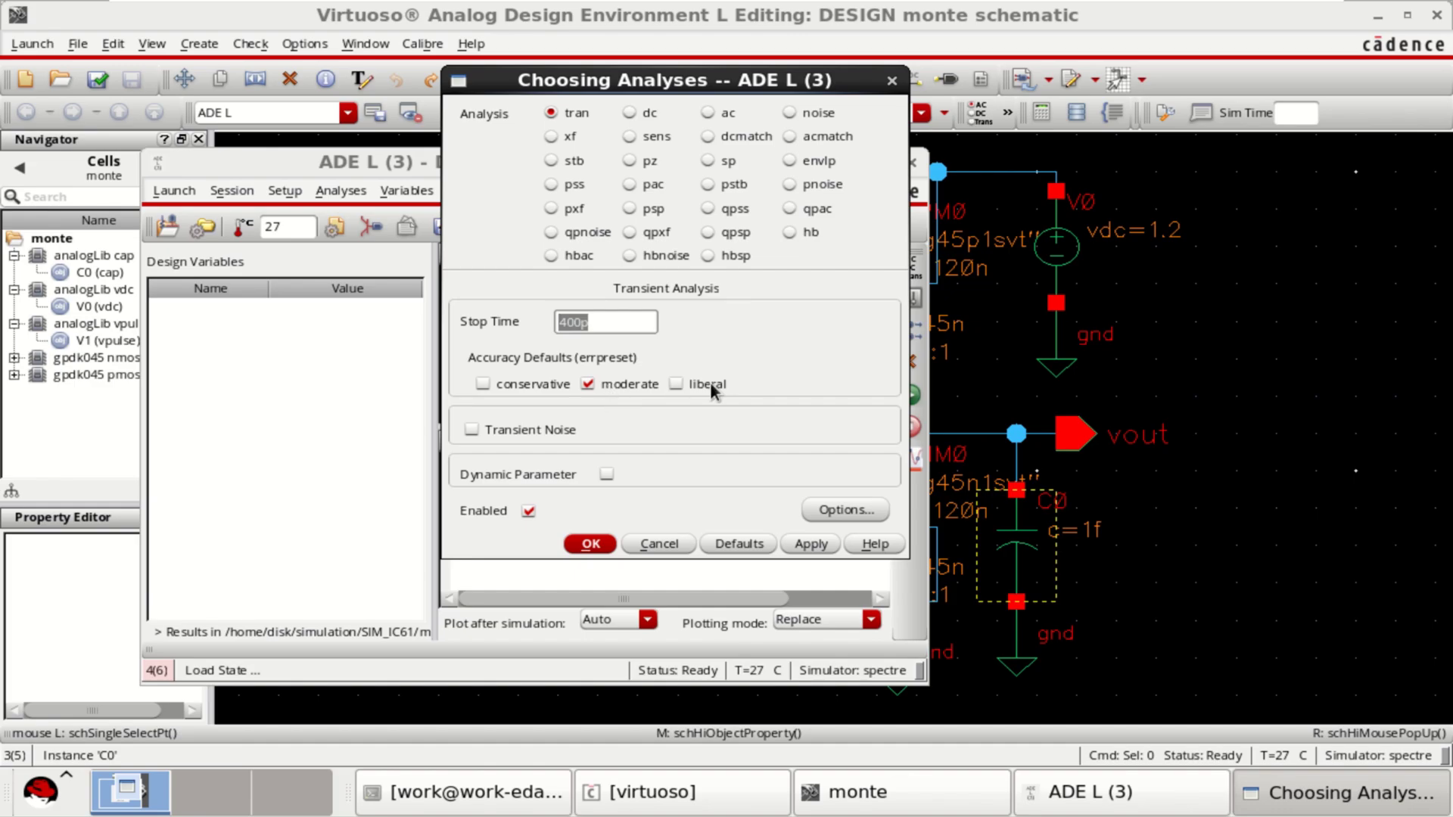
left_click(590, 543)
left_click(492, 482)
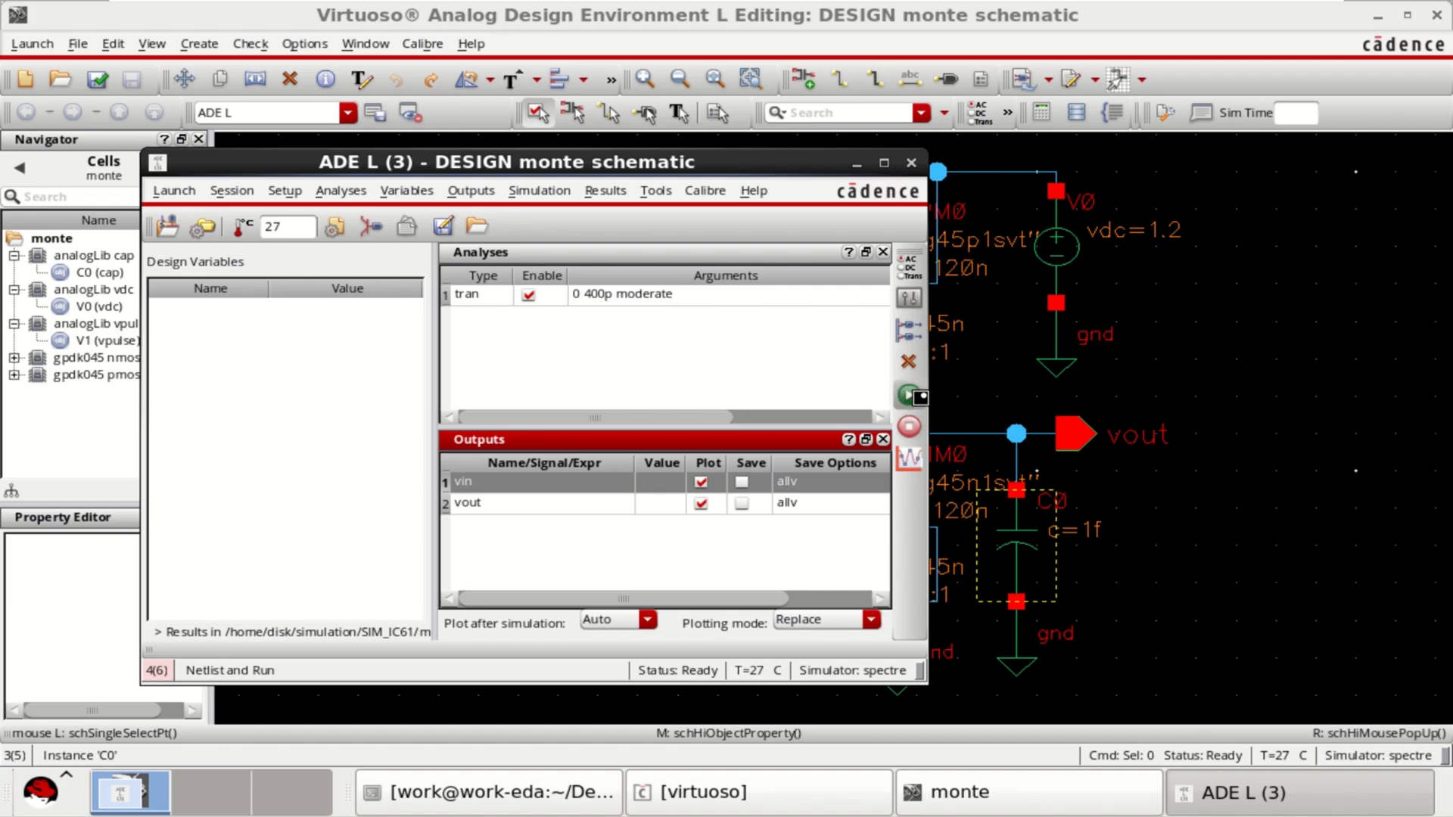
left_click(911, 397)
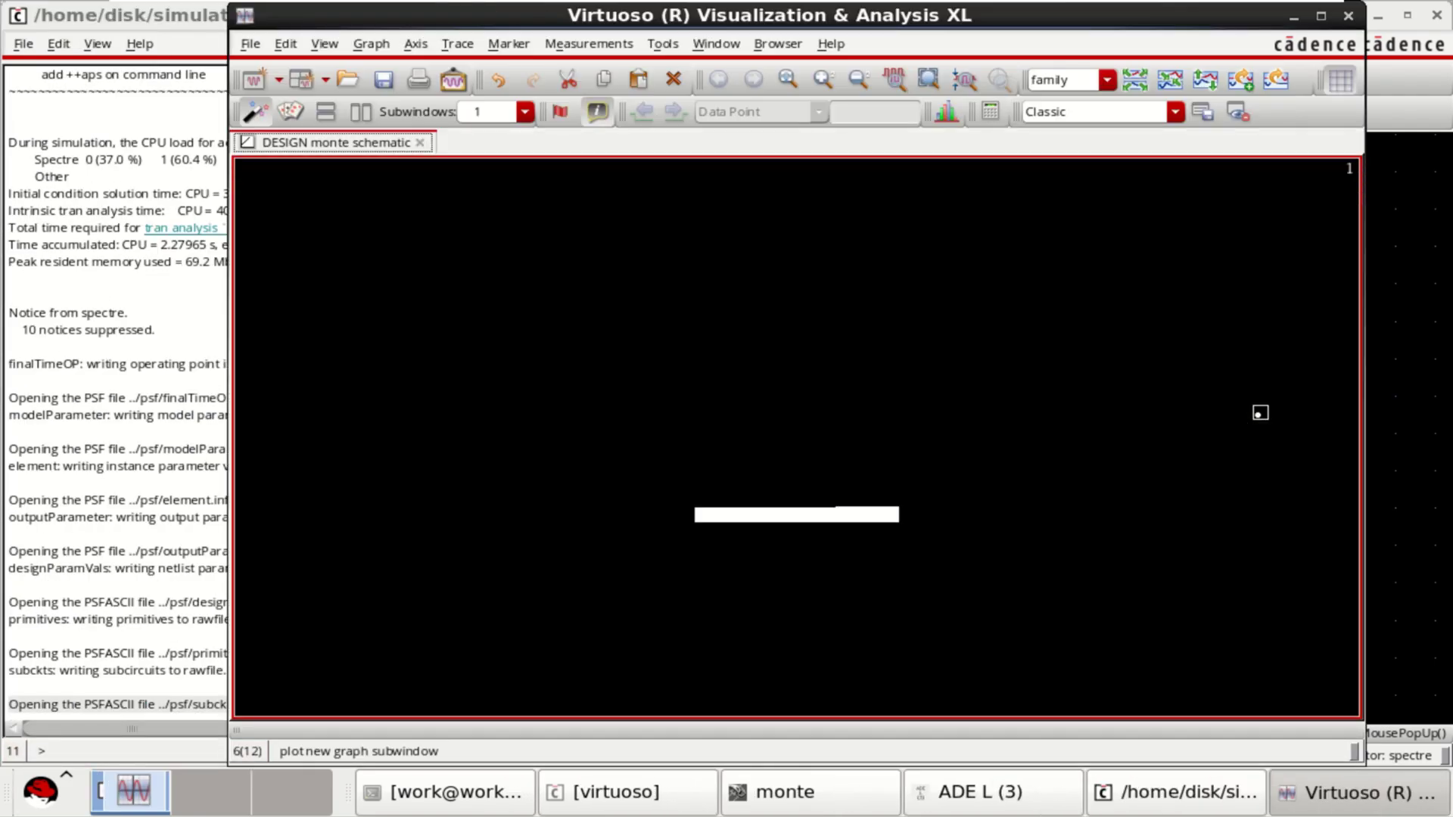
left_click(1320, 16)
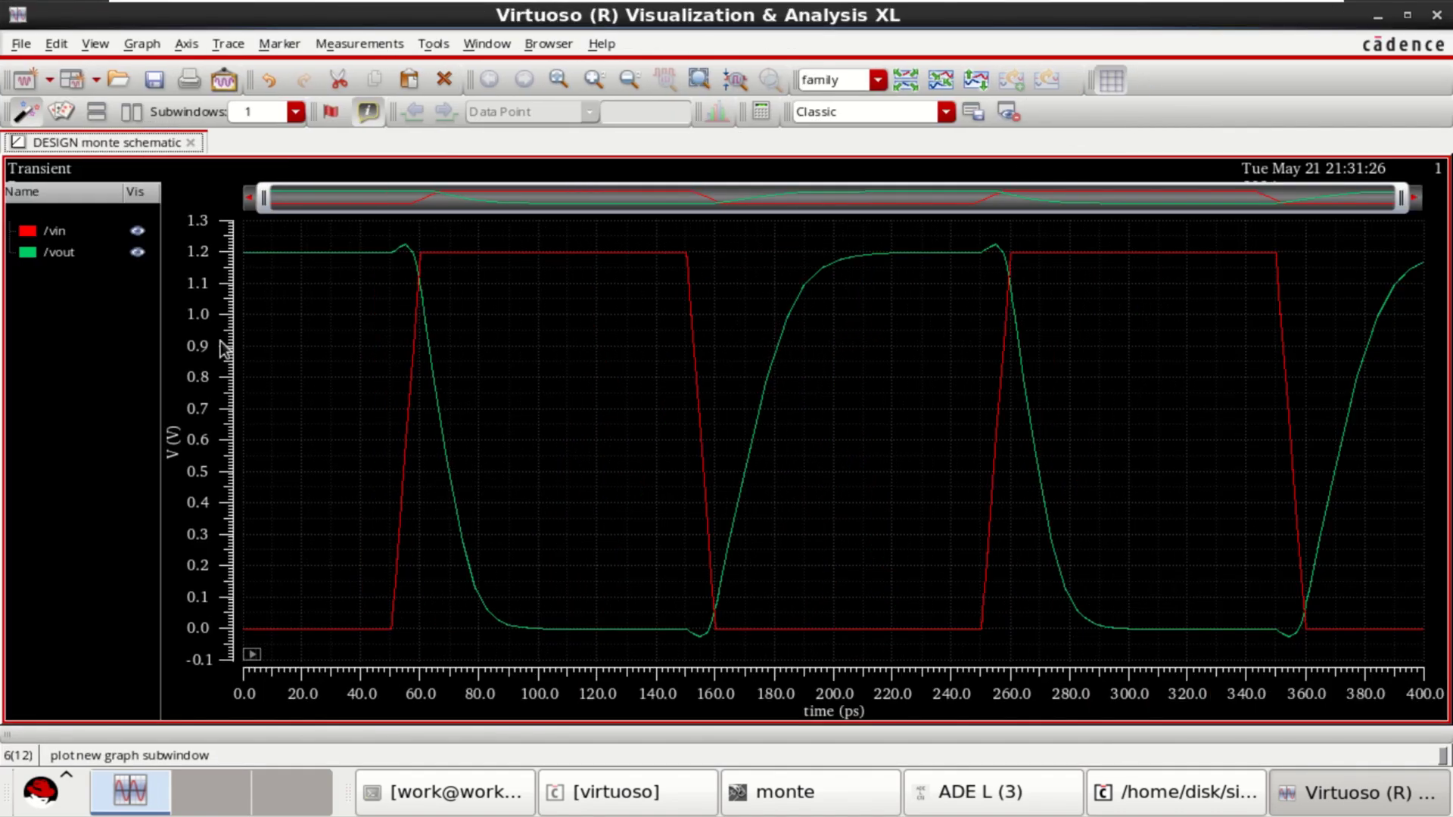
left_click(46, 231)
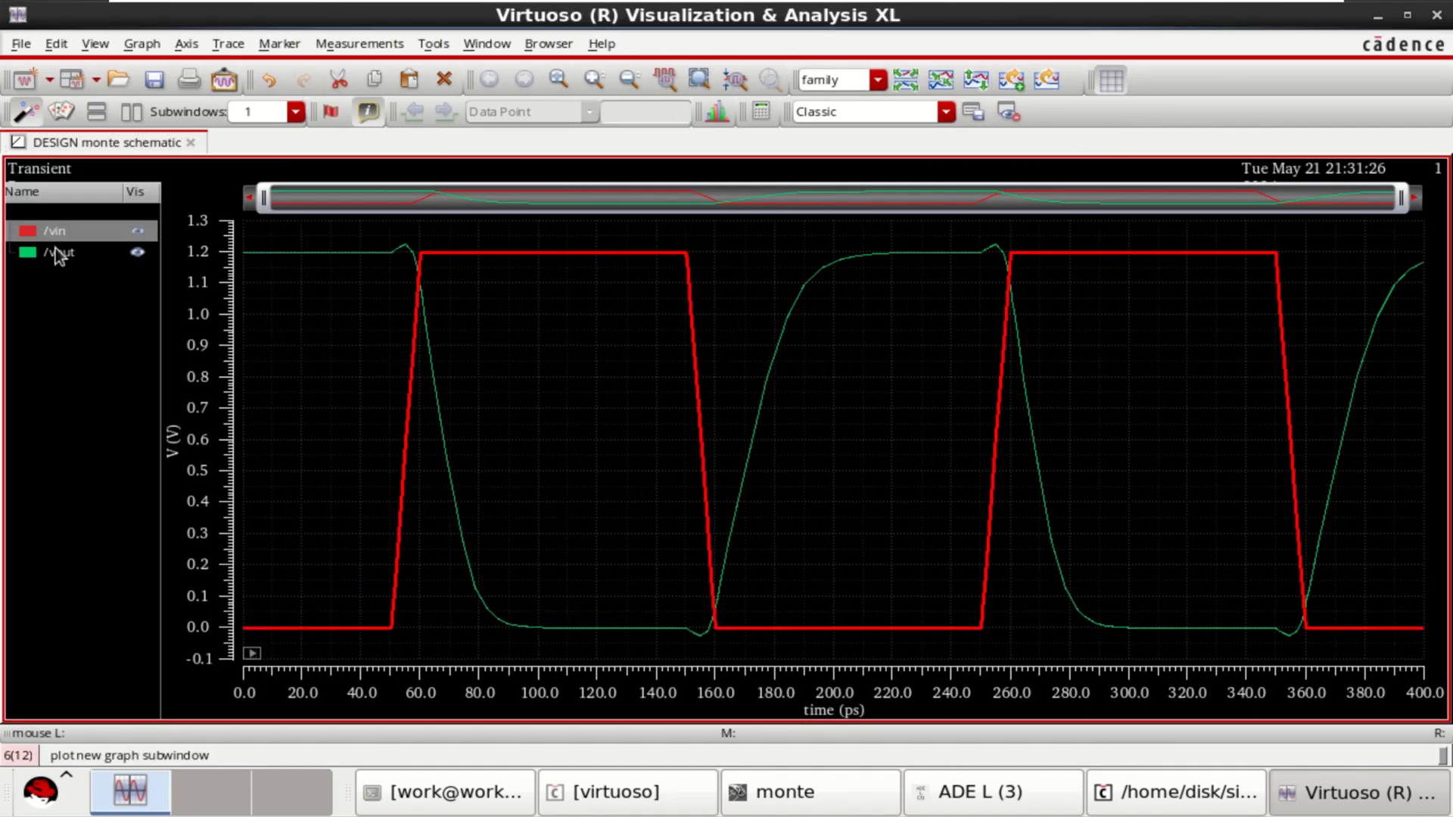
left_click(58, 254, "shift")
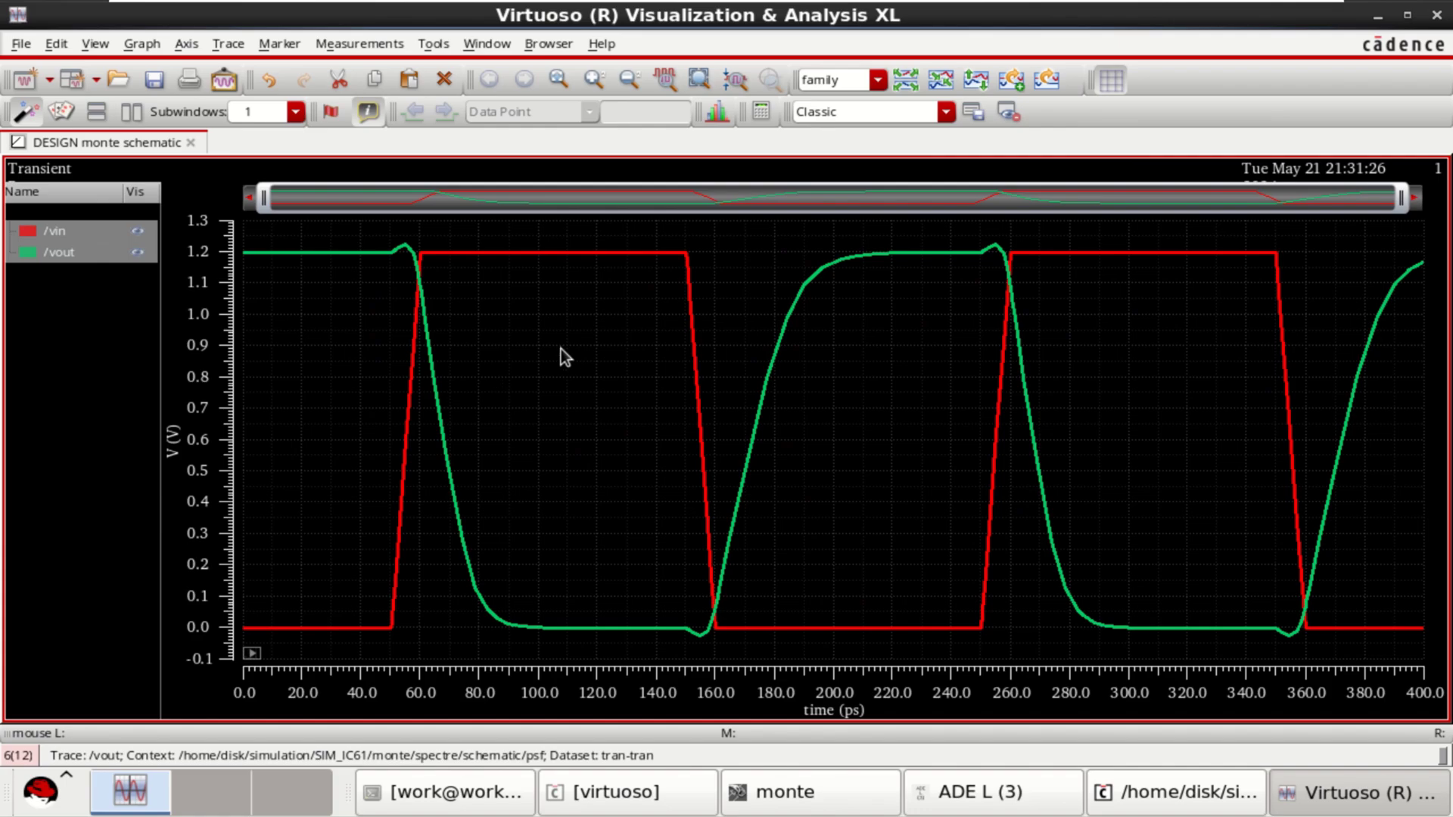
left_click(485, 348)
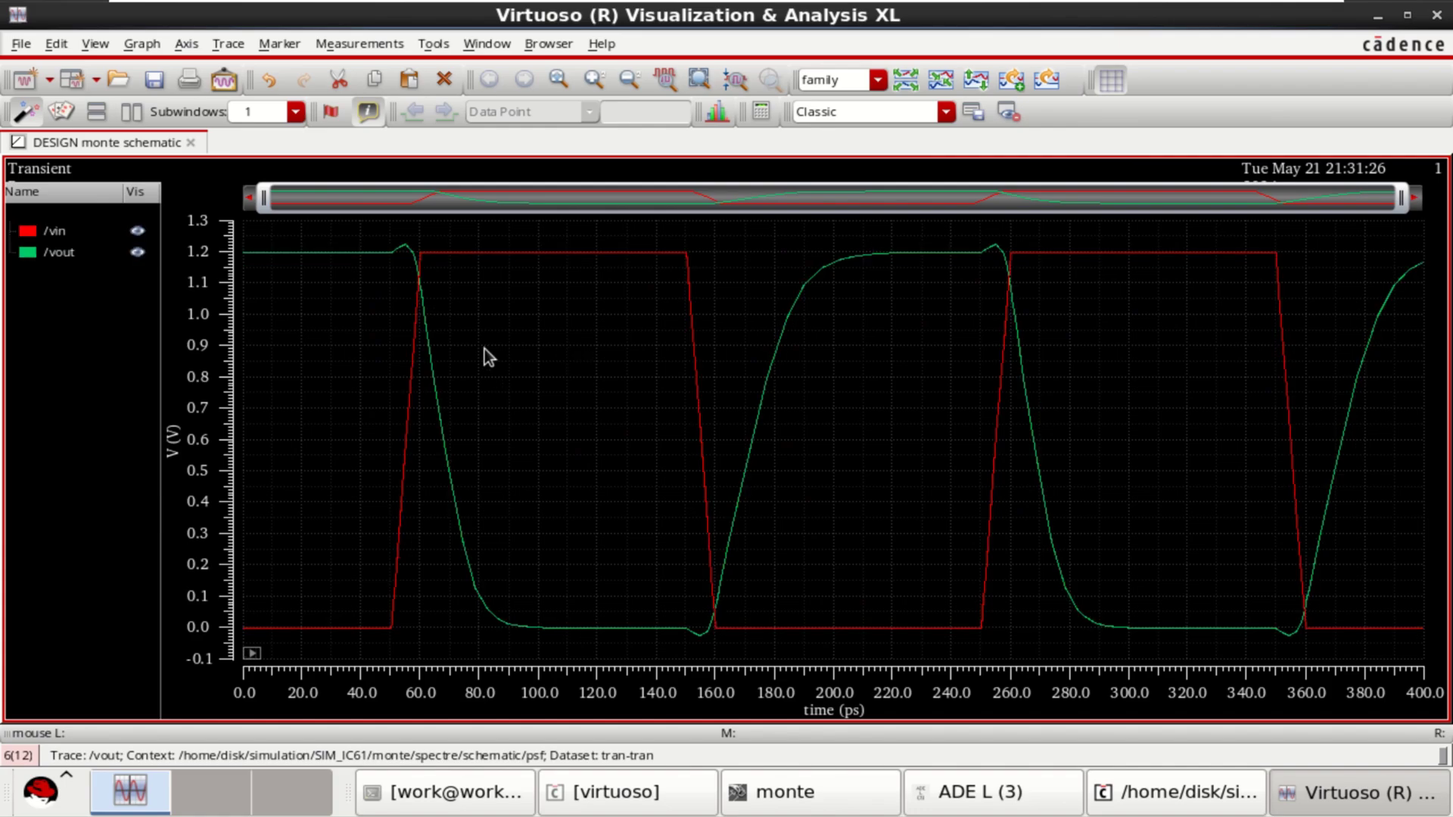
left_click(52, 252)
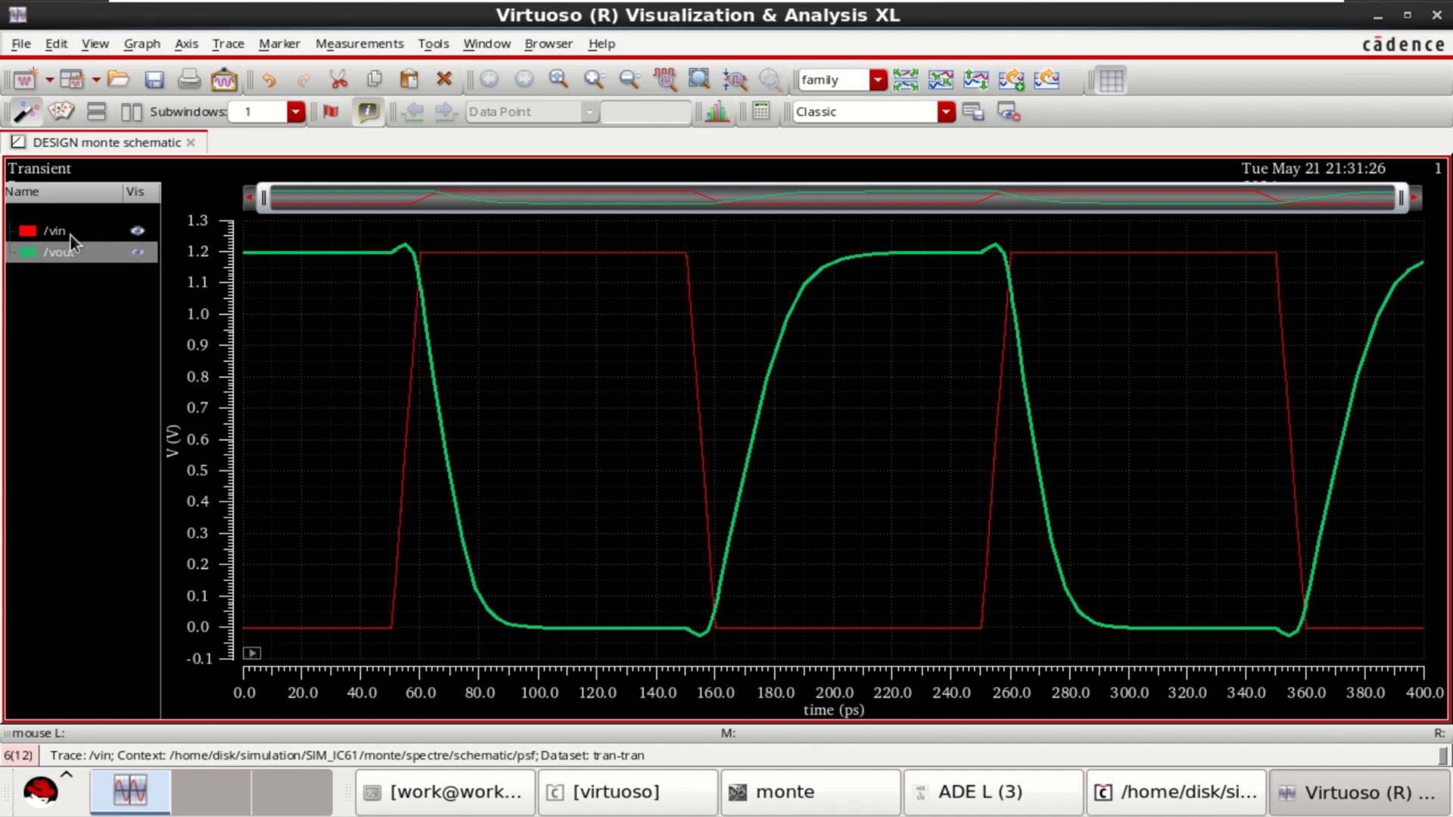
left_click(49, 235)
left_click(55, 255)
left_click(46, 236)
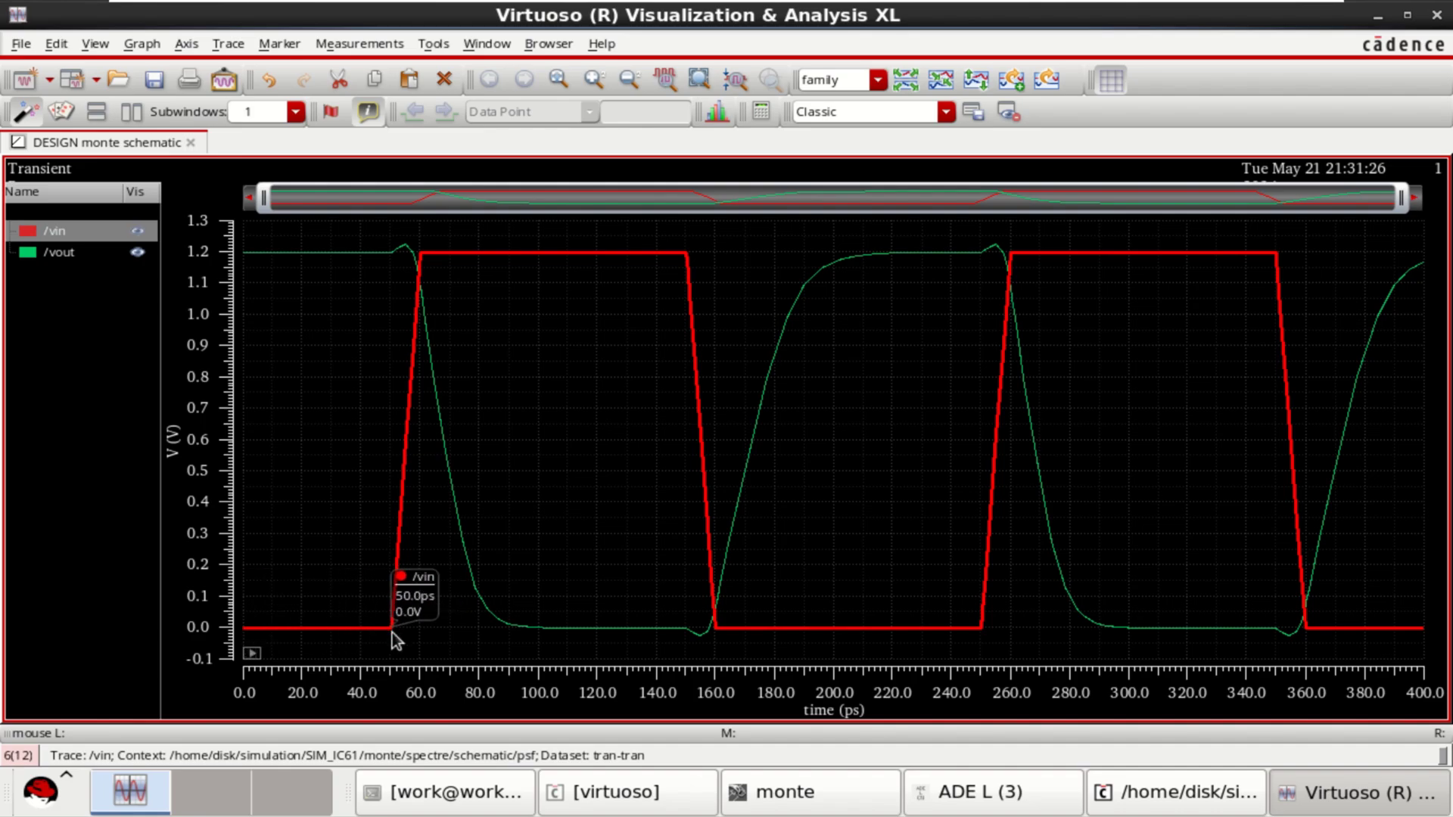
left_click(1436, 15)
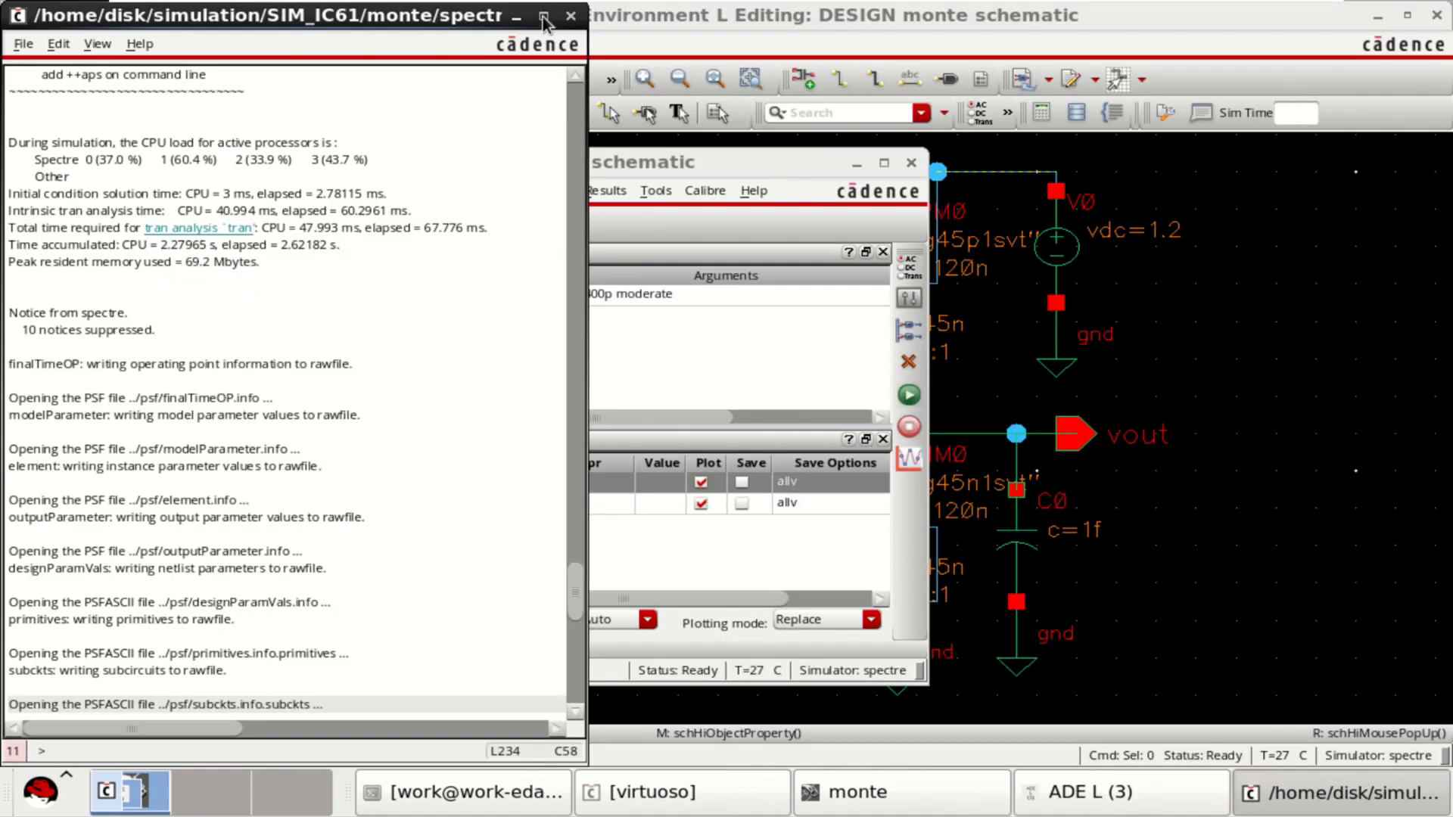
- Close the log and save the session state as cellview DESIGN/monte/spectre_state1
left_click(570, 16)
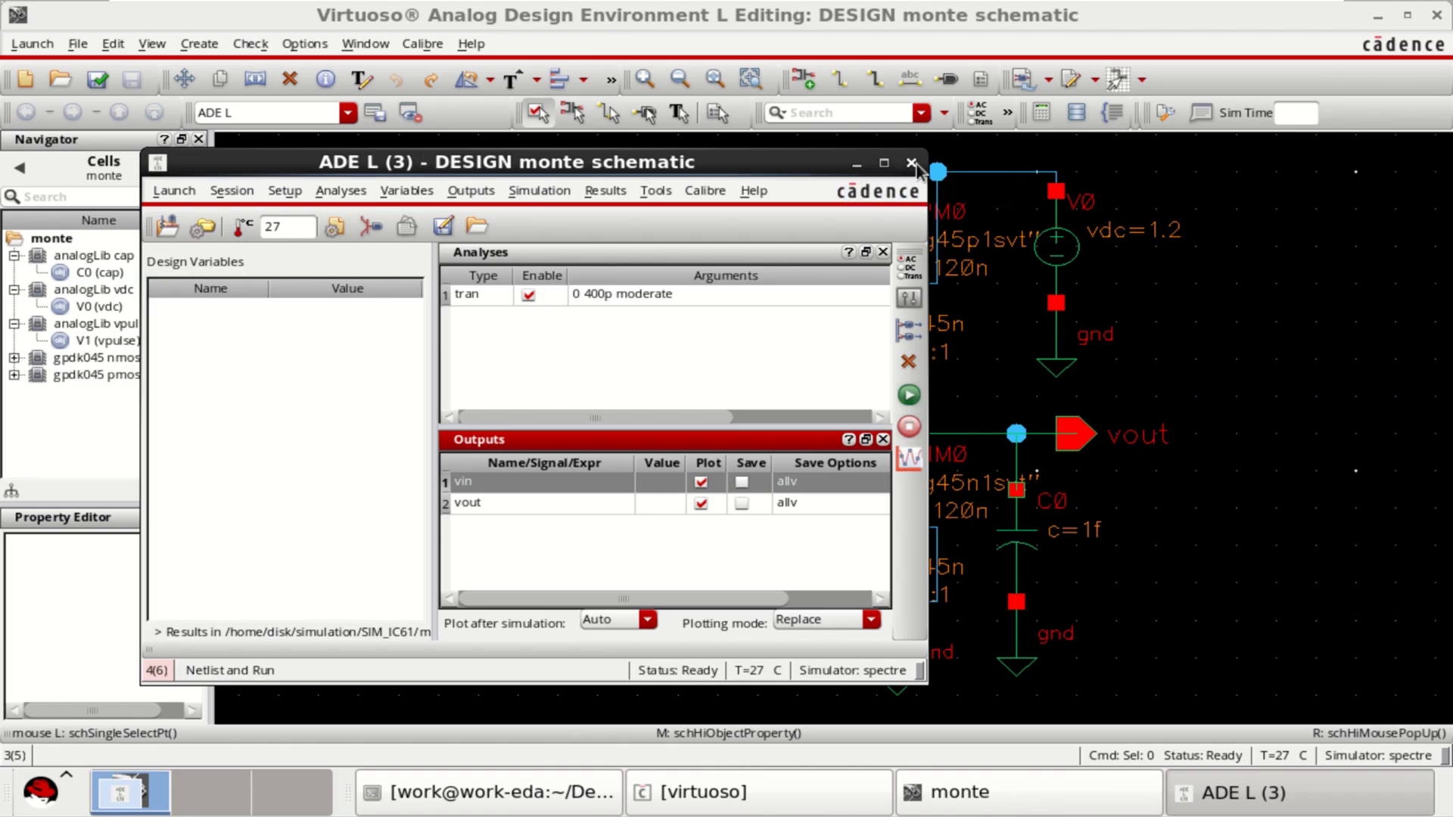
left_click(228, 193)
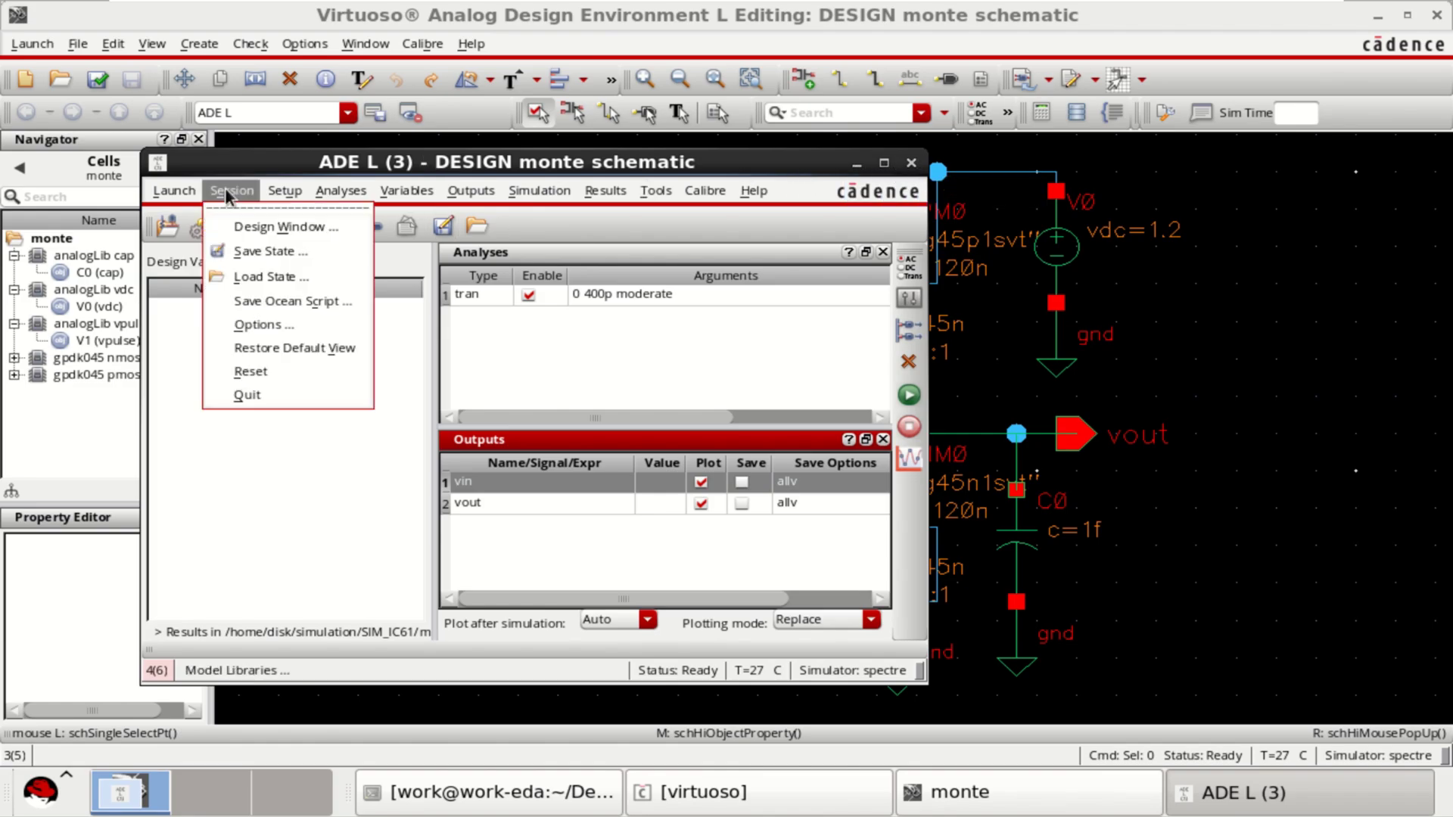
left_click(335, 256)
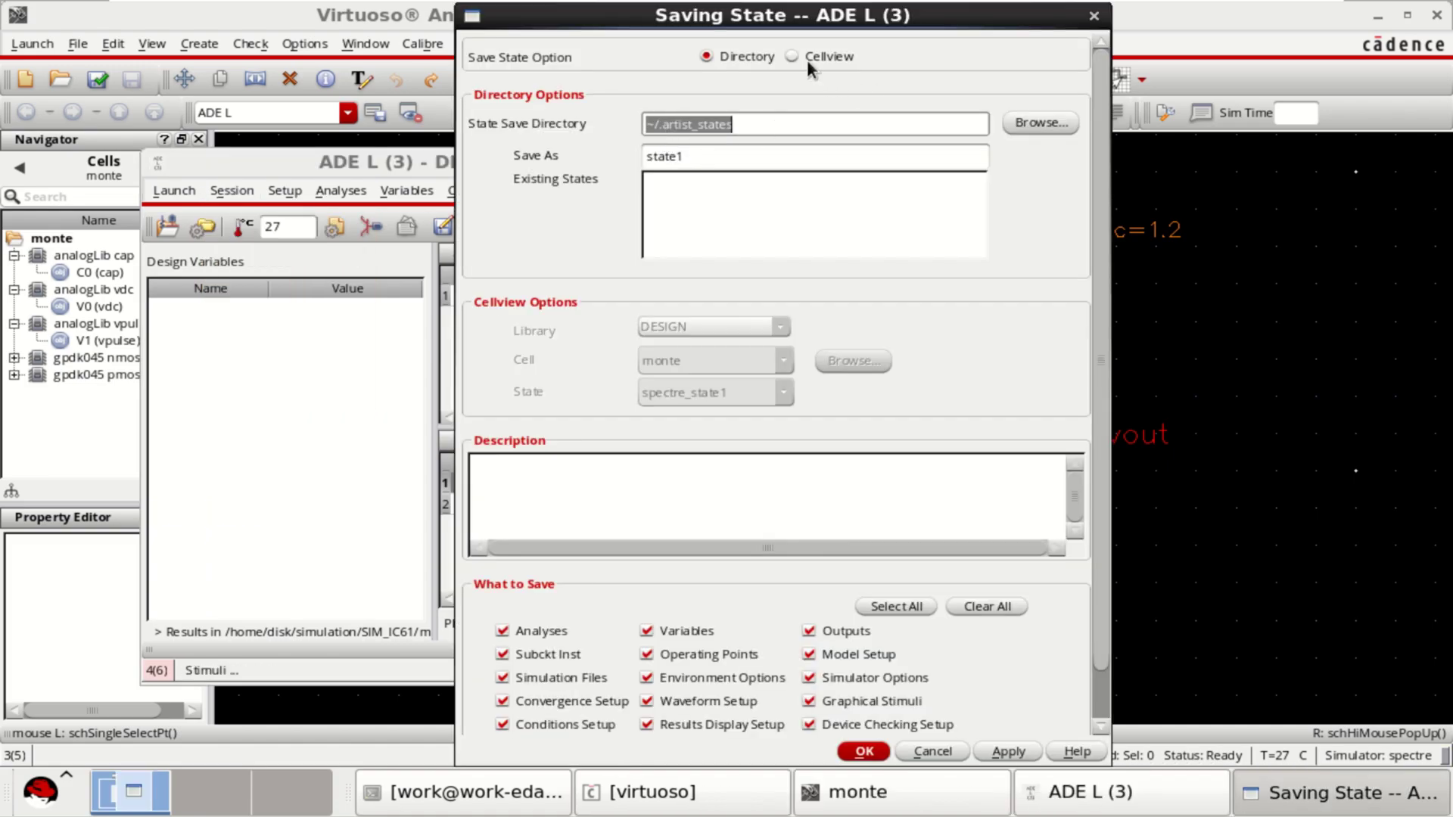
left_click(807, 59)
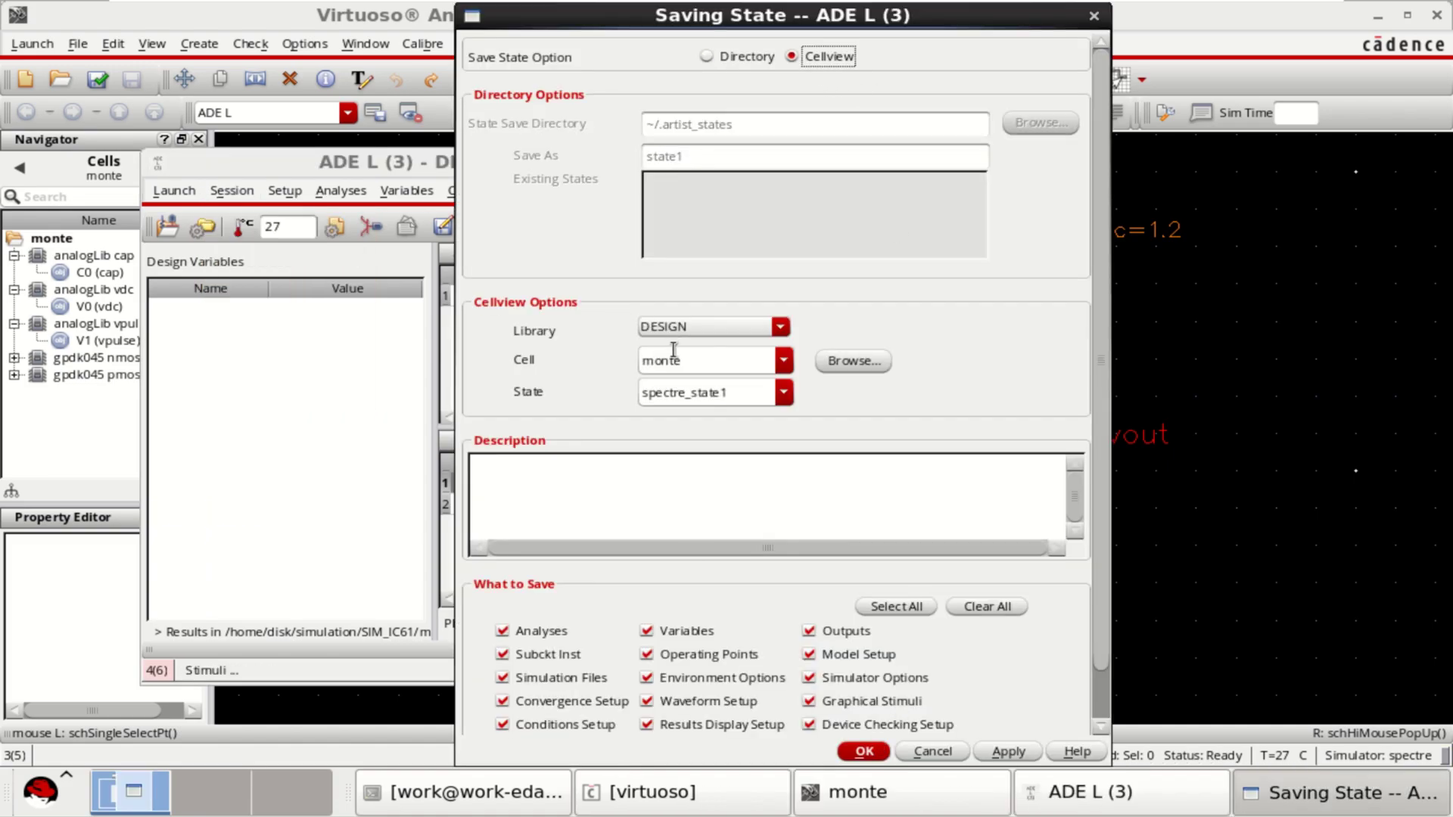
left_click(863, 751)
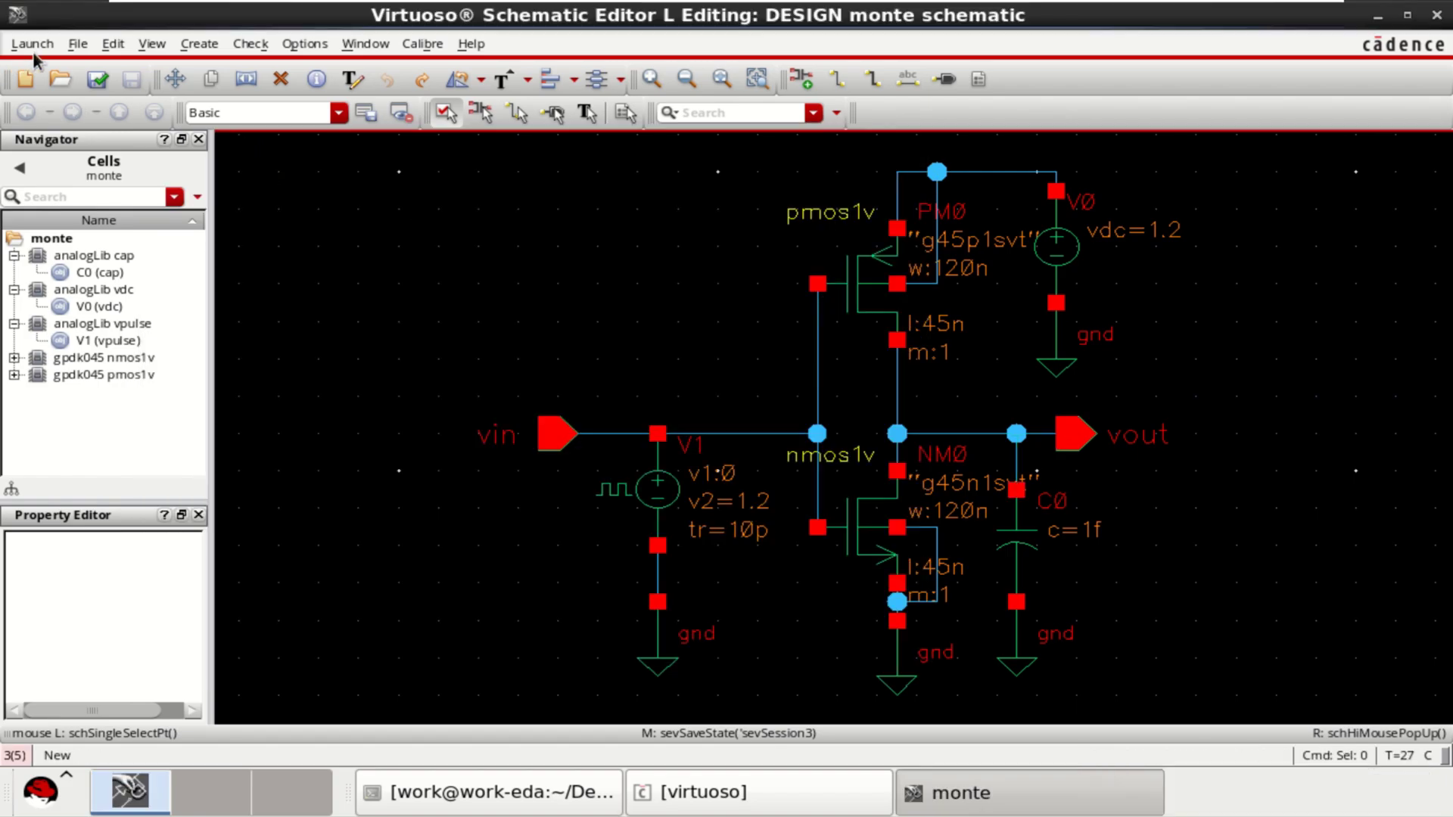
- Launch ADE XL with a new view DESIGN/monte/adexl, confirming the overwrite of the old view
left_click(34, 44)
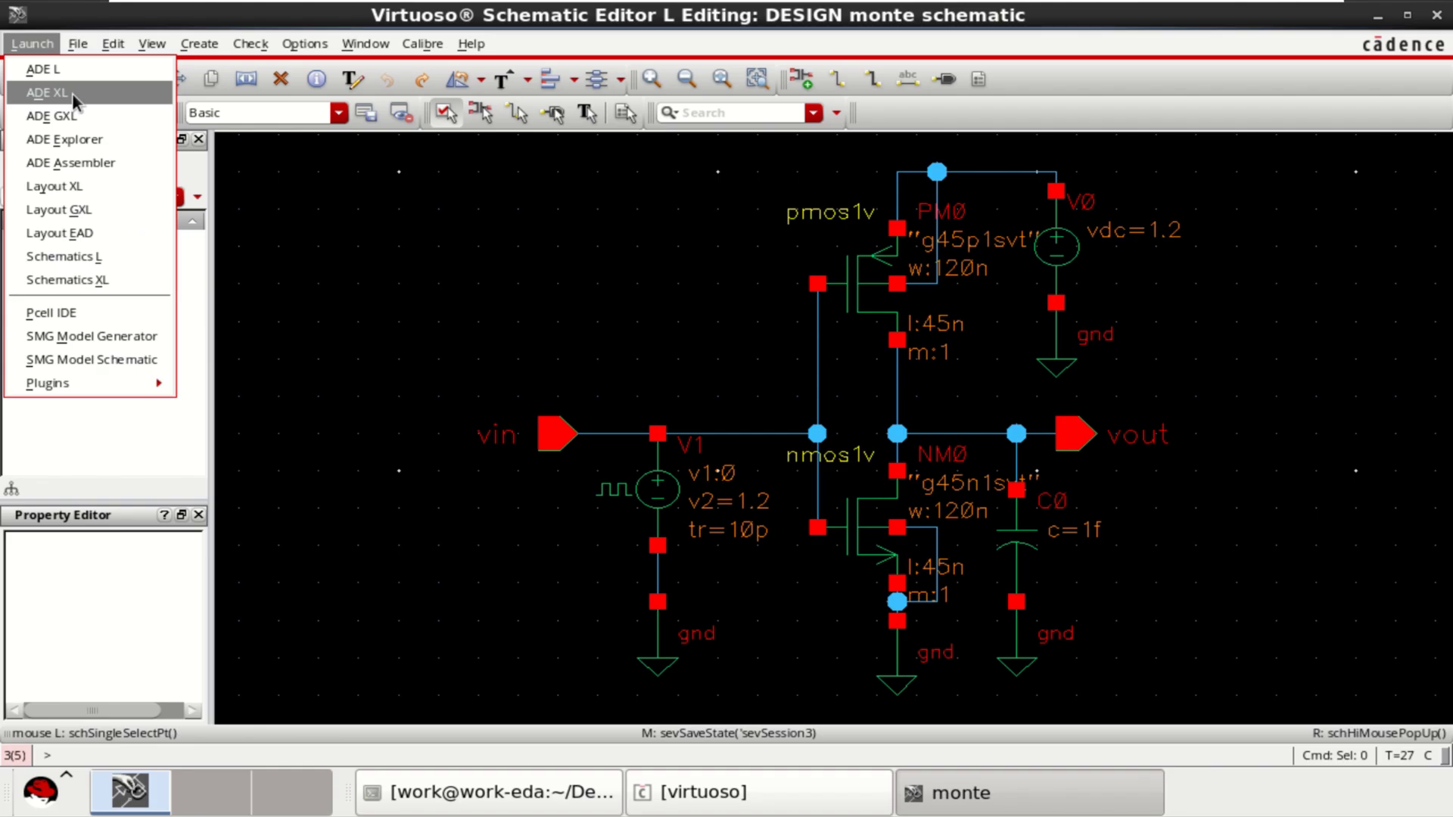
left_click(71, 93)
left_click(509, 122)
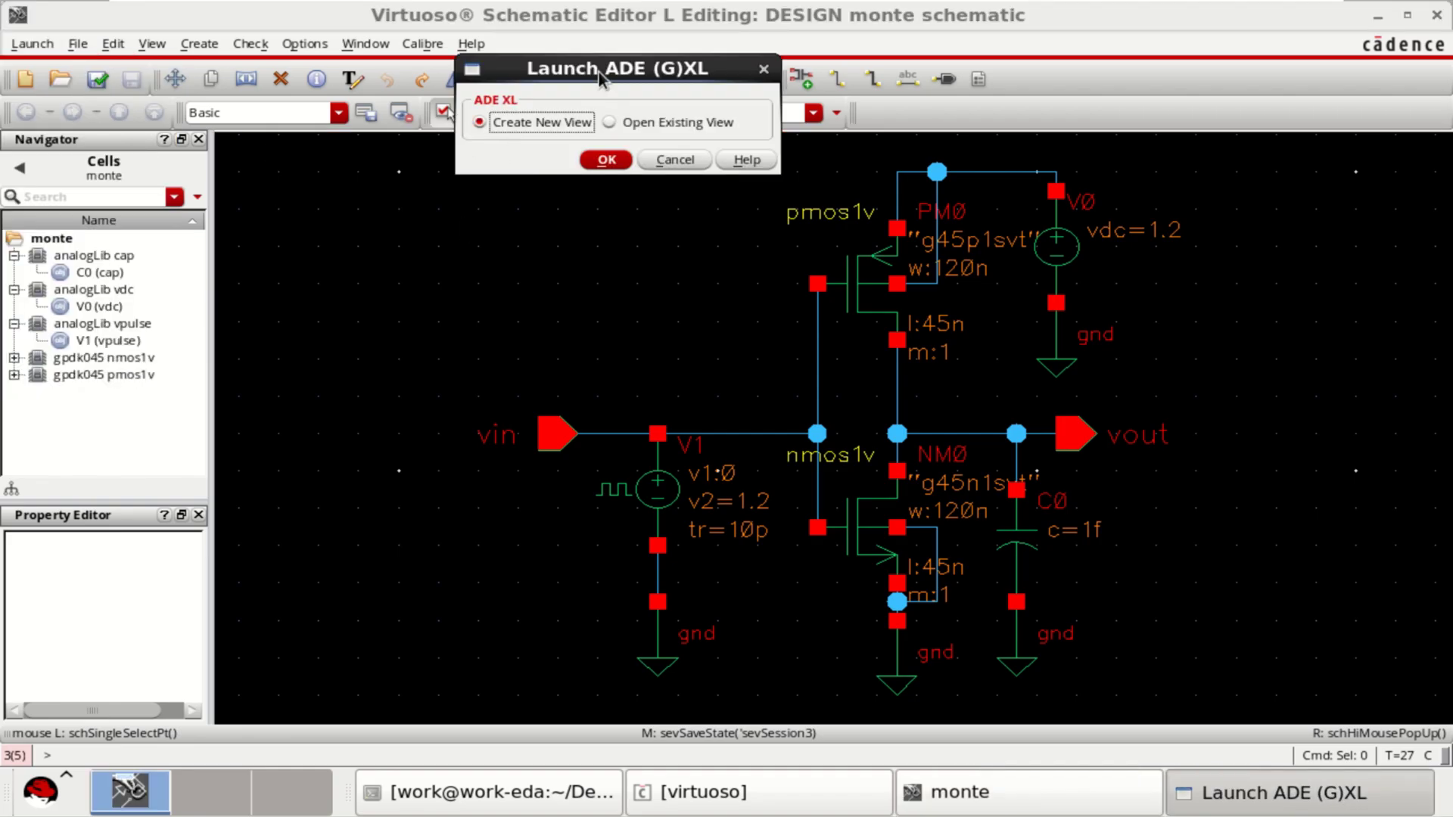
left_click_drag(596, 79, 579, 194)
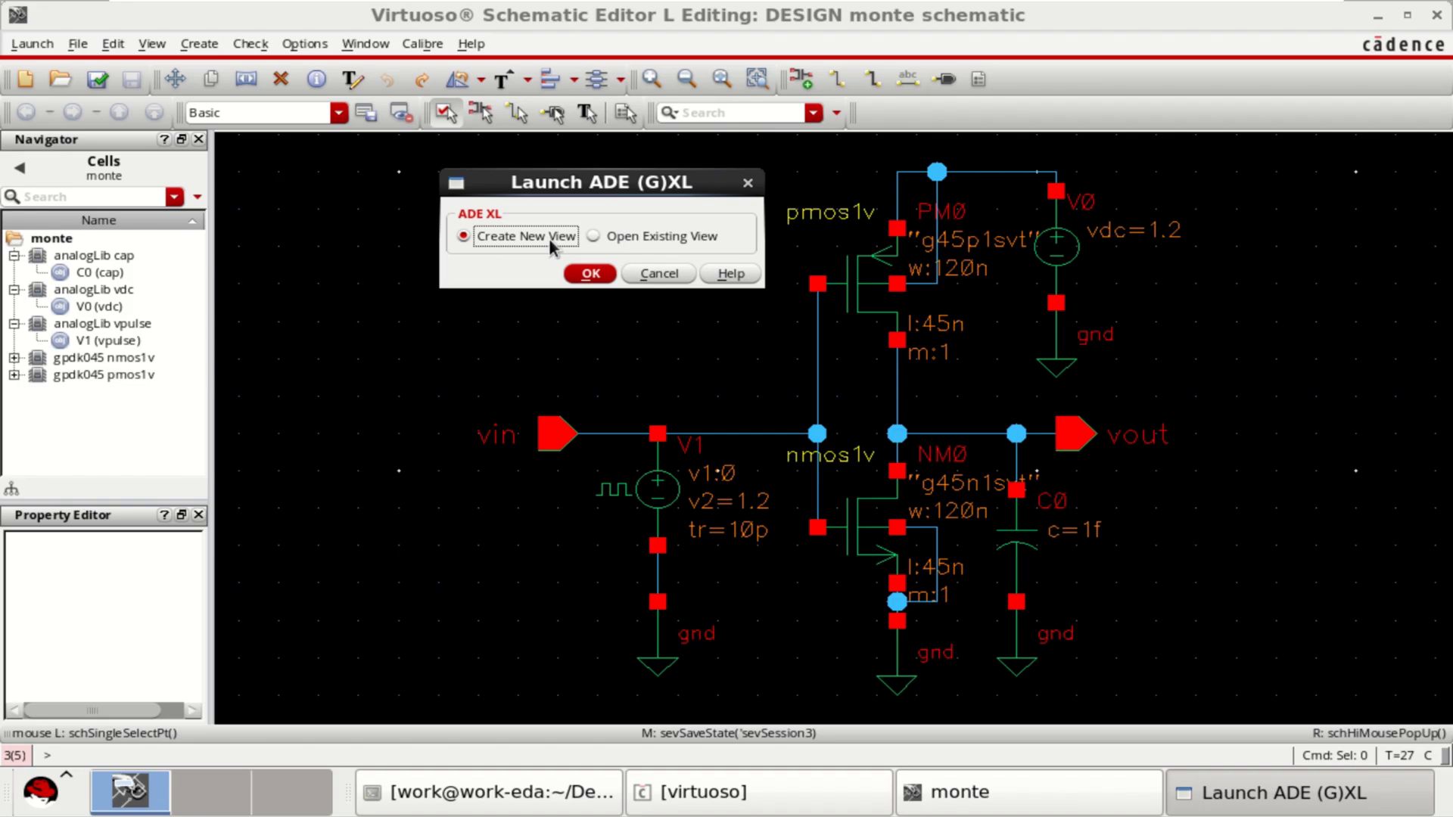
left_click(591, 274)
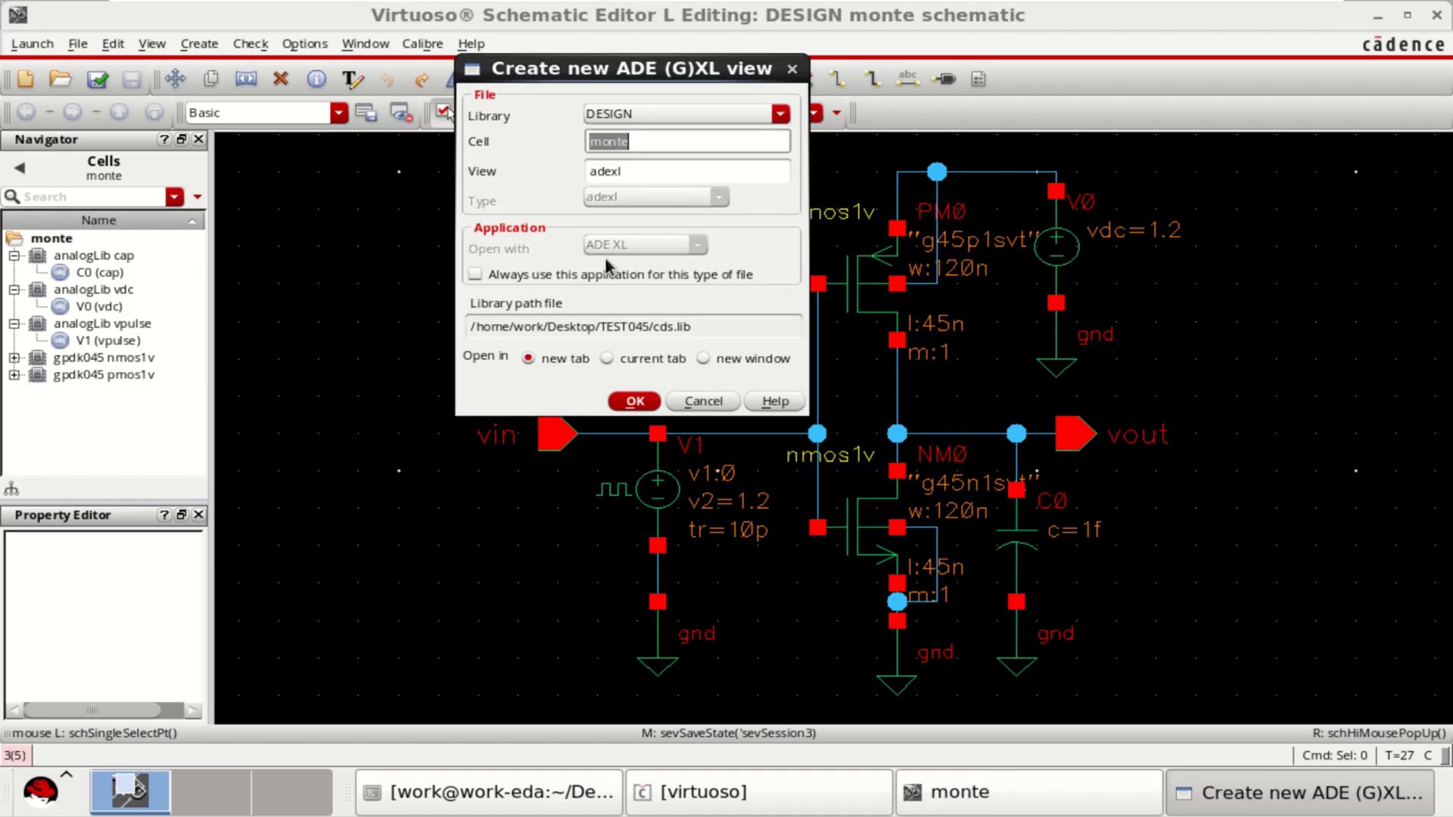
left_click_drag(663, 77, 624, 178)
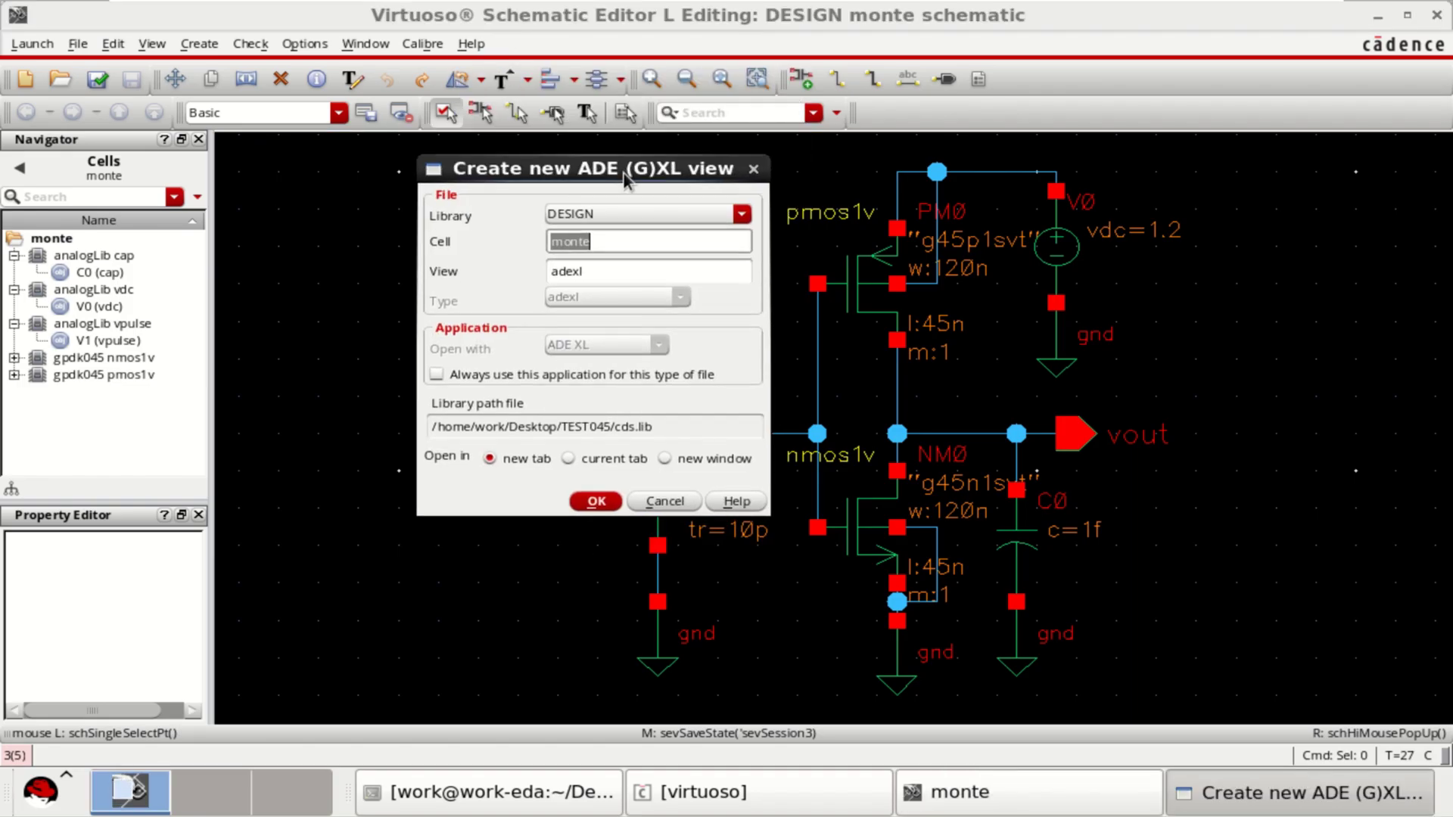
double_click(598, 272)
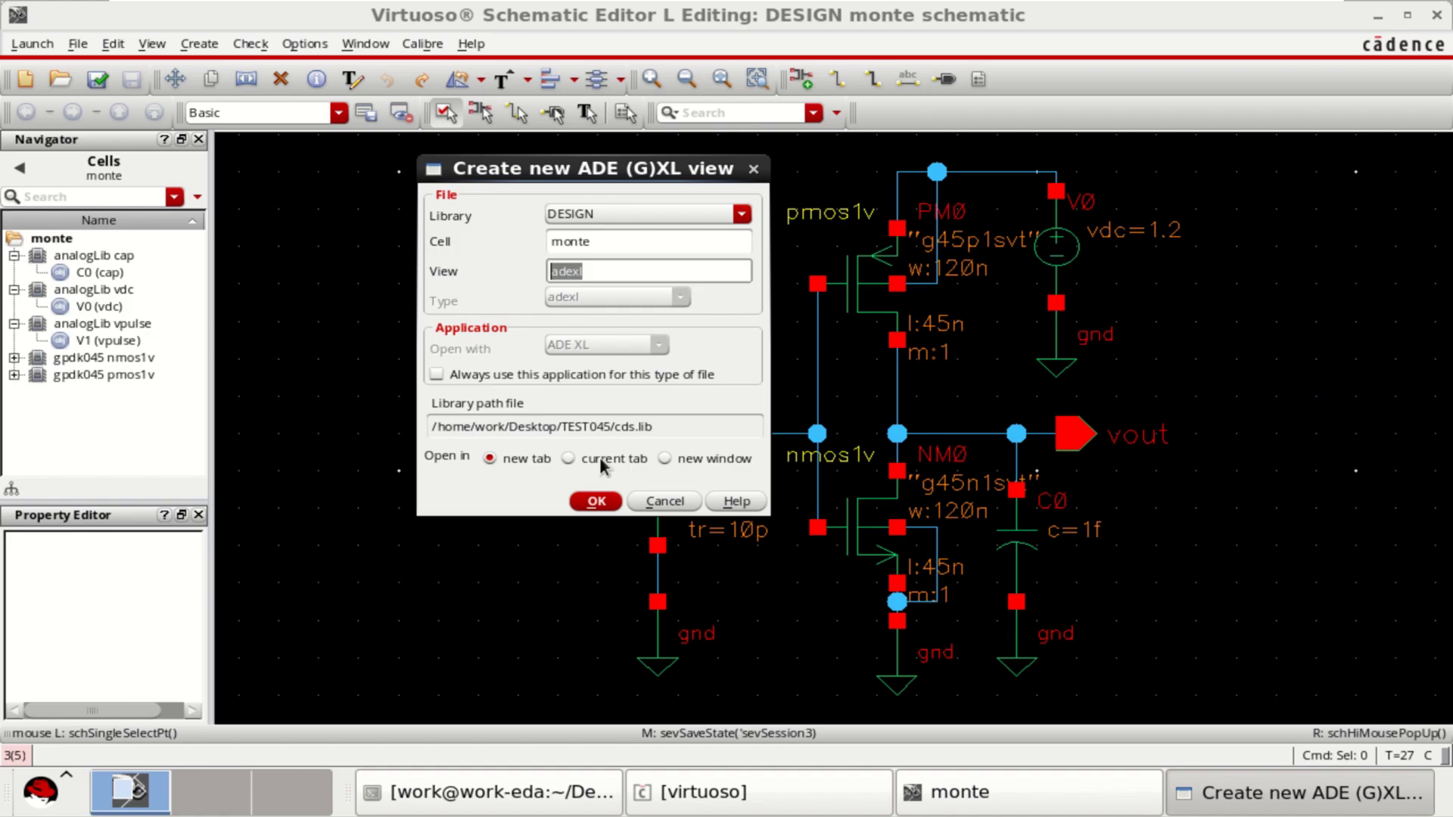
left_click(596, 501)
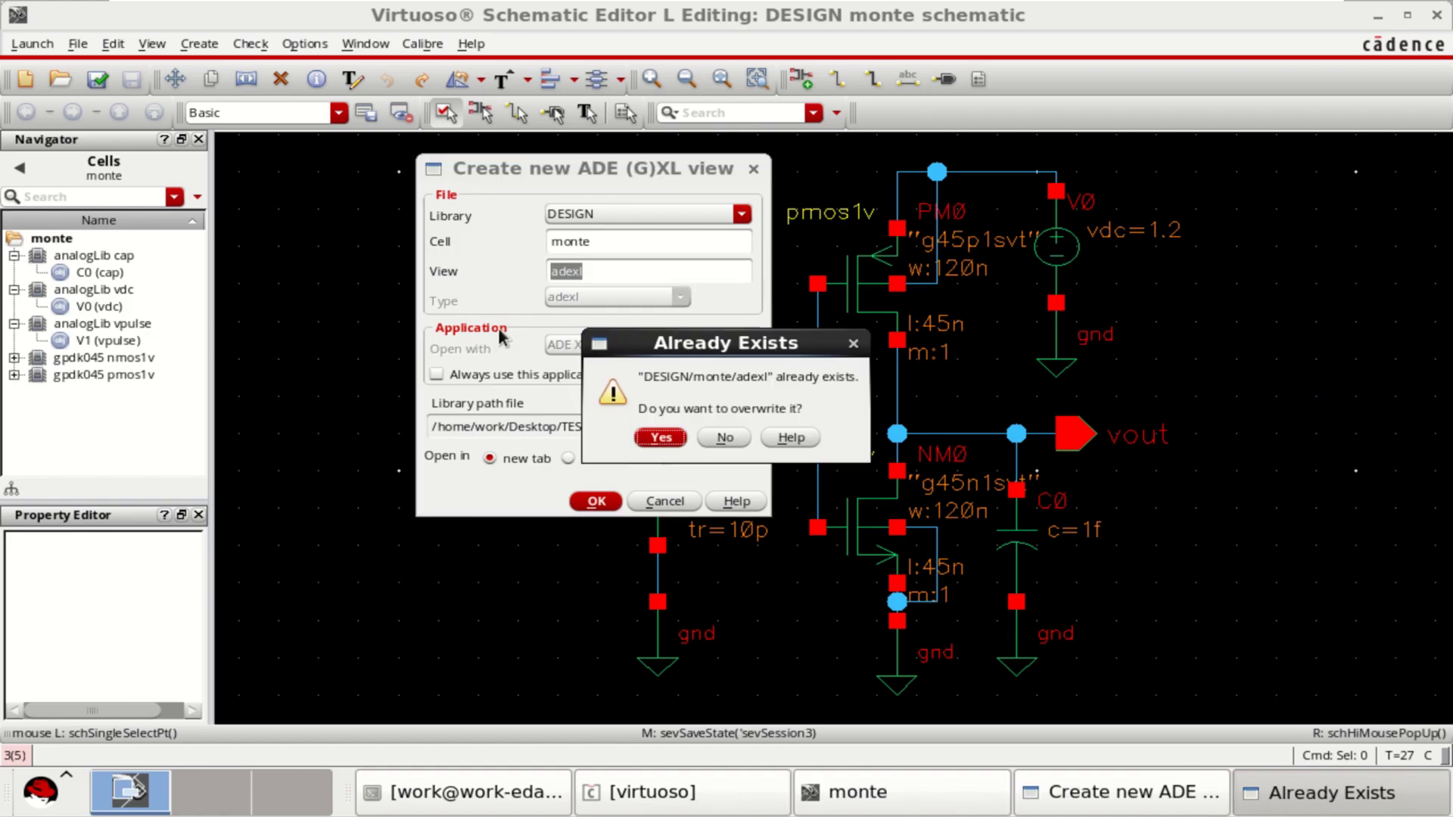
left_click(661, 438)
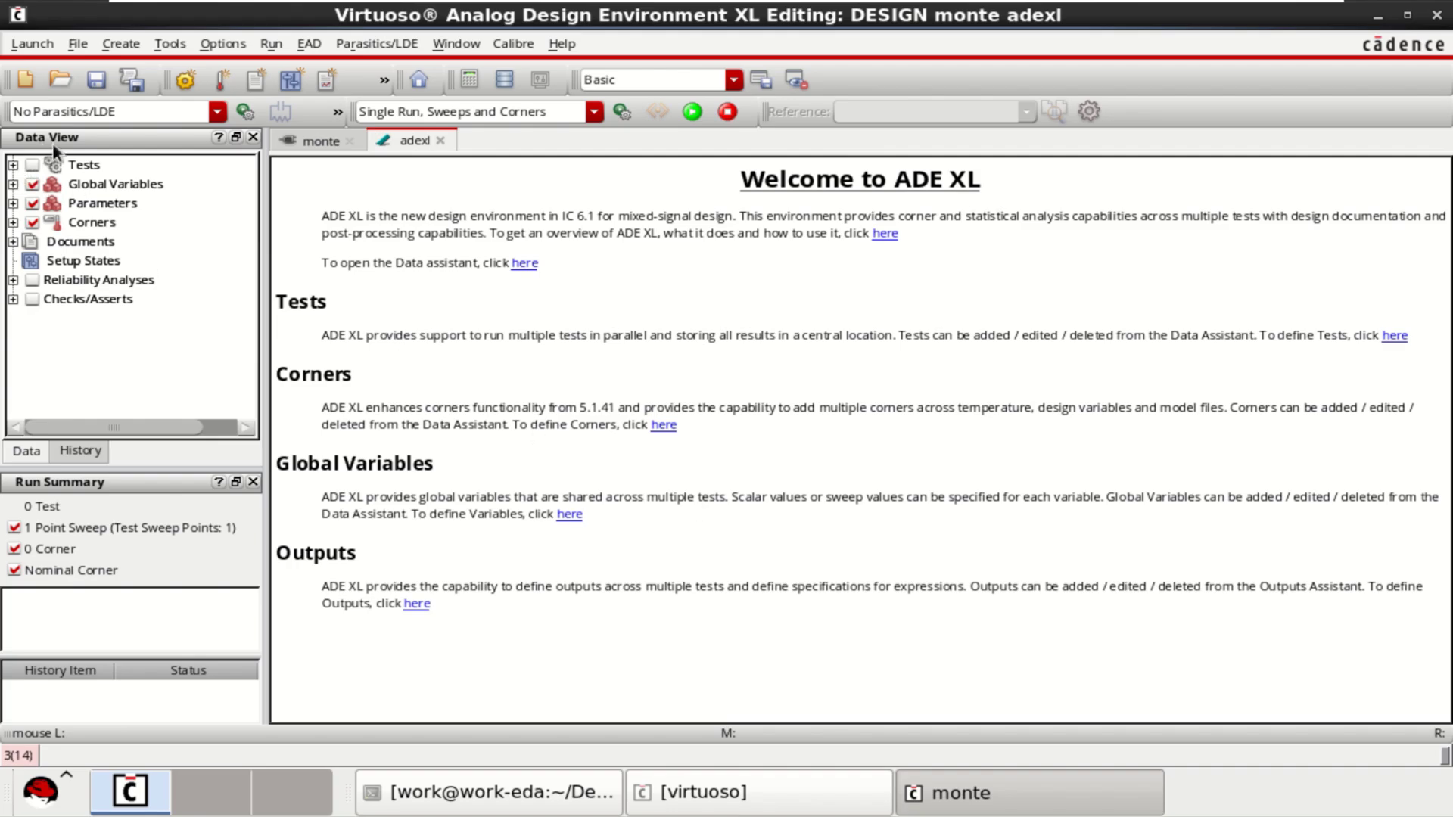
- Expand Tests in the Data View and add a test, bringing up Choose Design for DESIGN/monte/schematic
left_click(13, 164)
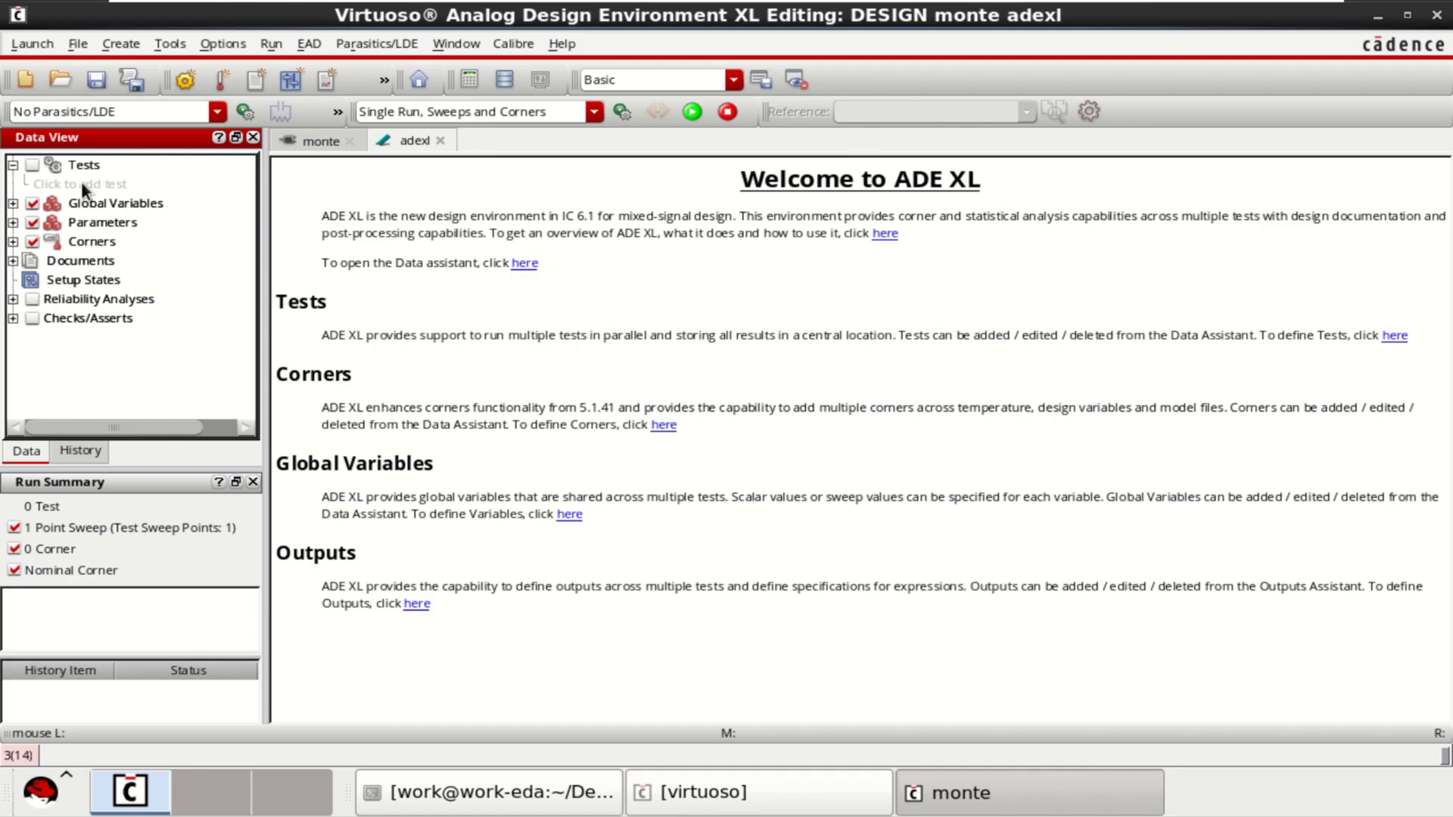
left_click(82, 184)
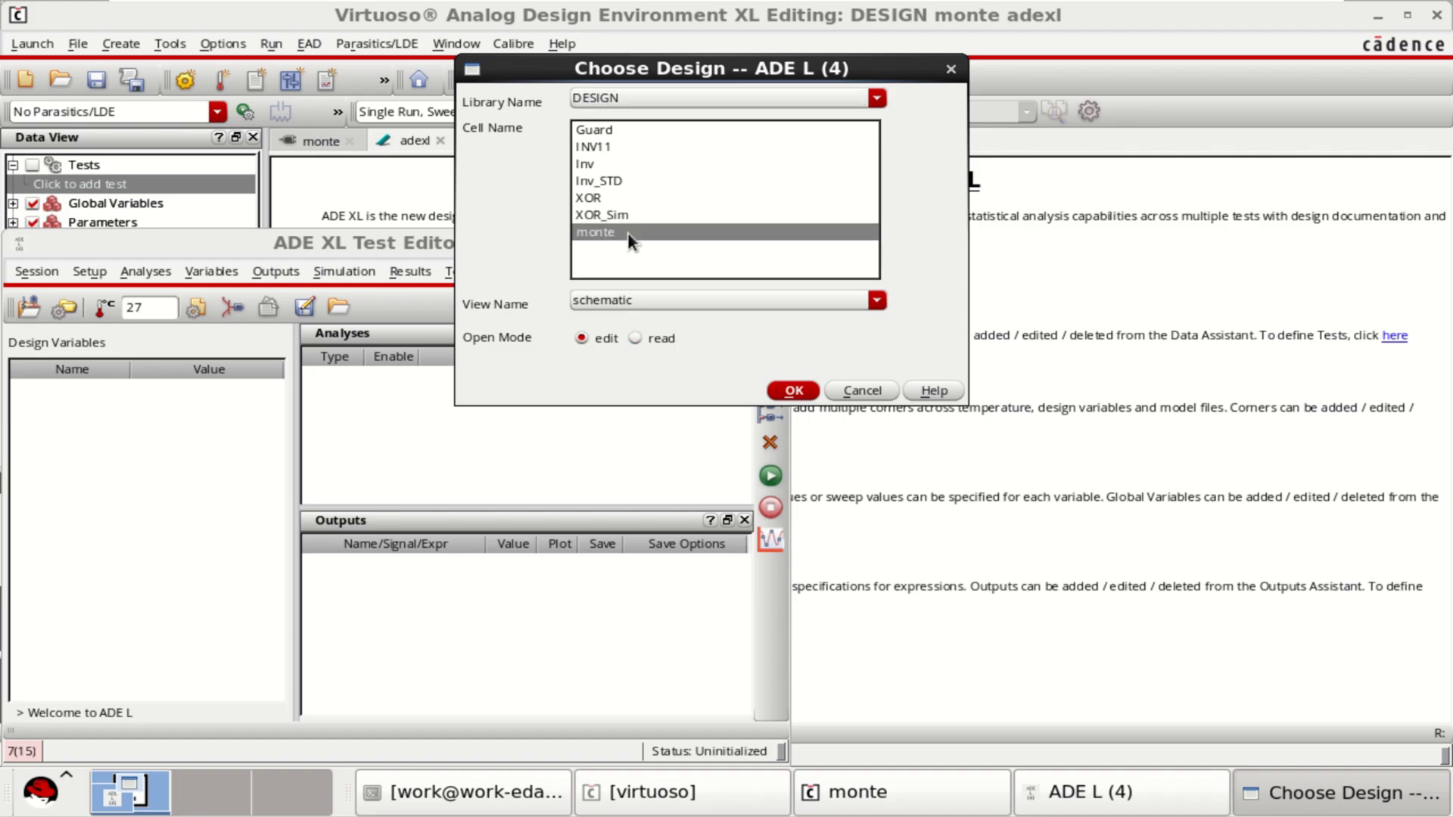
- Accept the monte schematic as test DESIGN:monte:1 and move the Test Editor aside
left_click(793, 390)
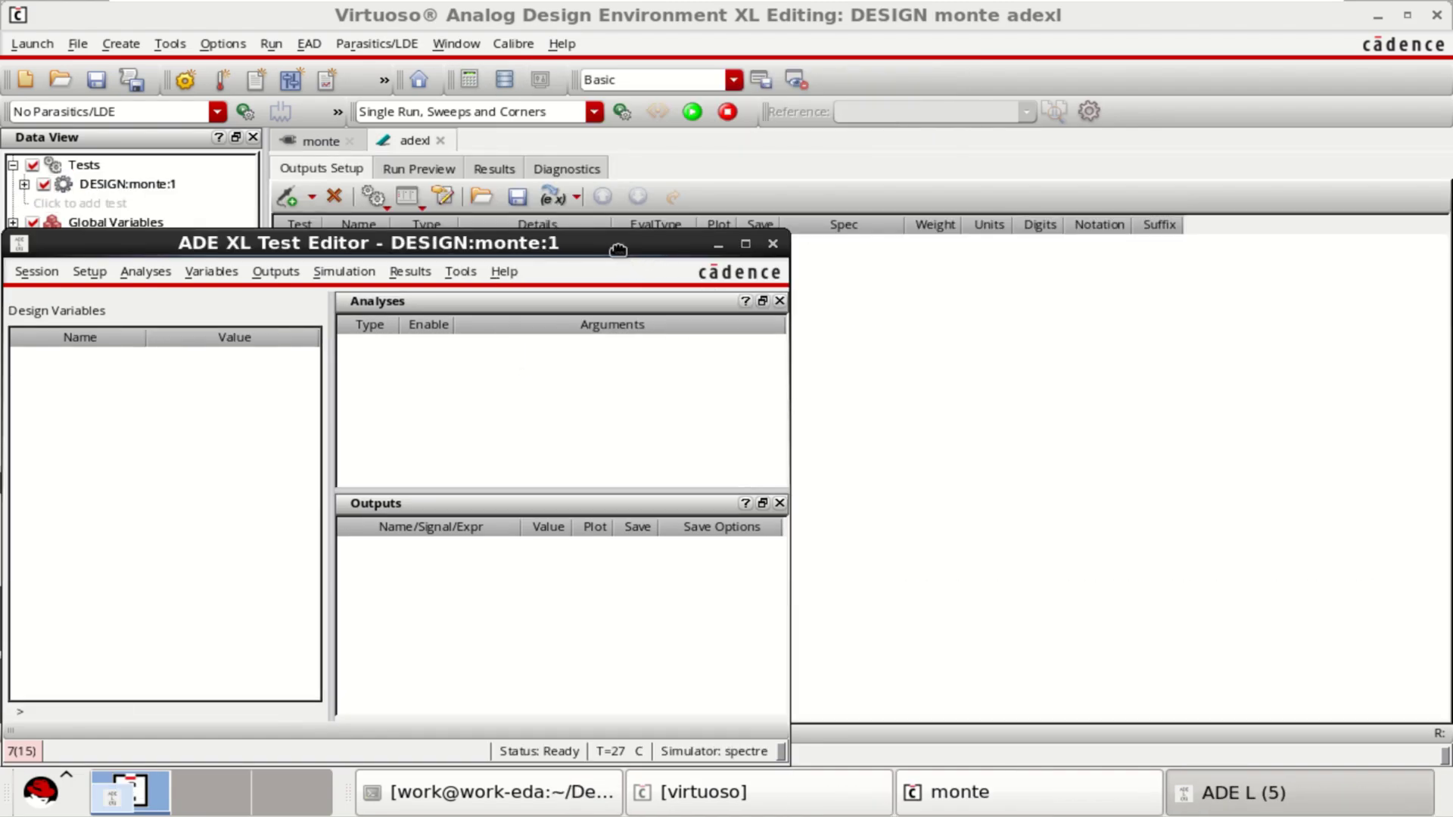
left_click_drag(619, 249, 803, 203)
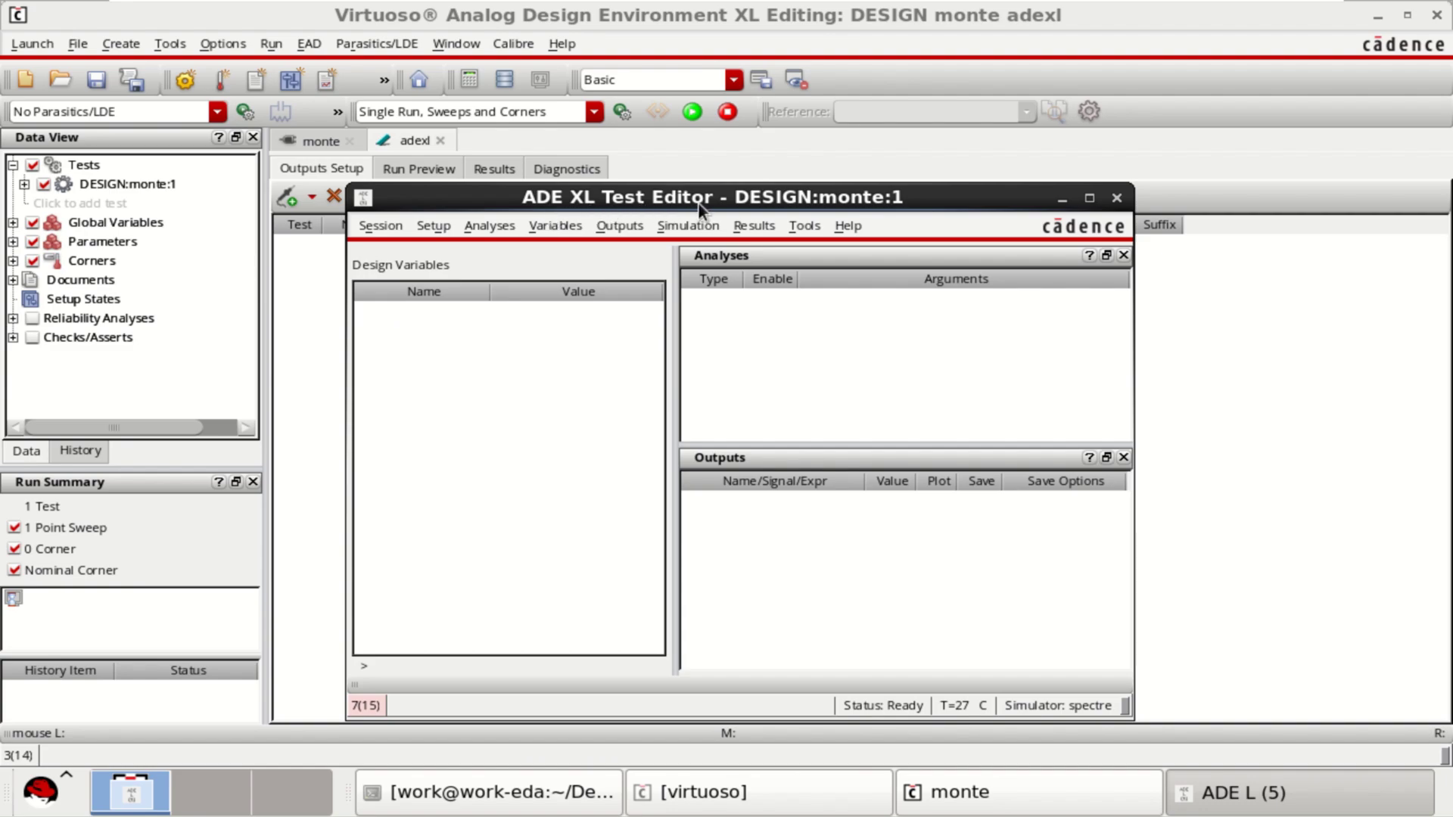
- In Model Libraries, set the gpdk045.scs section to mc
left_click(431, 225)
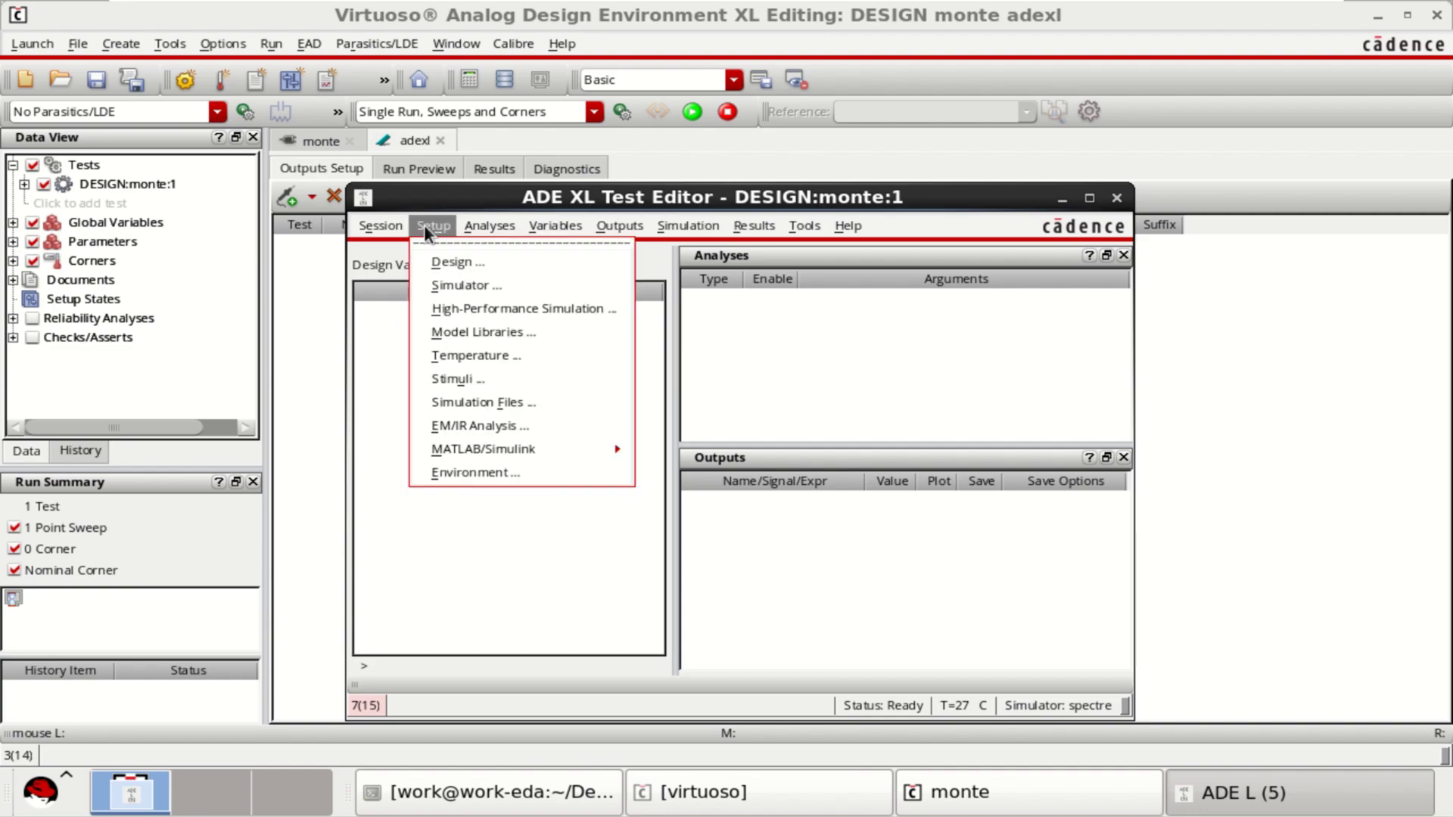
left_click(538, 335)
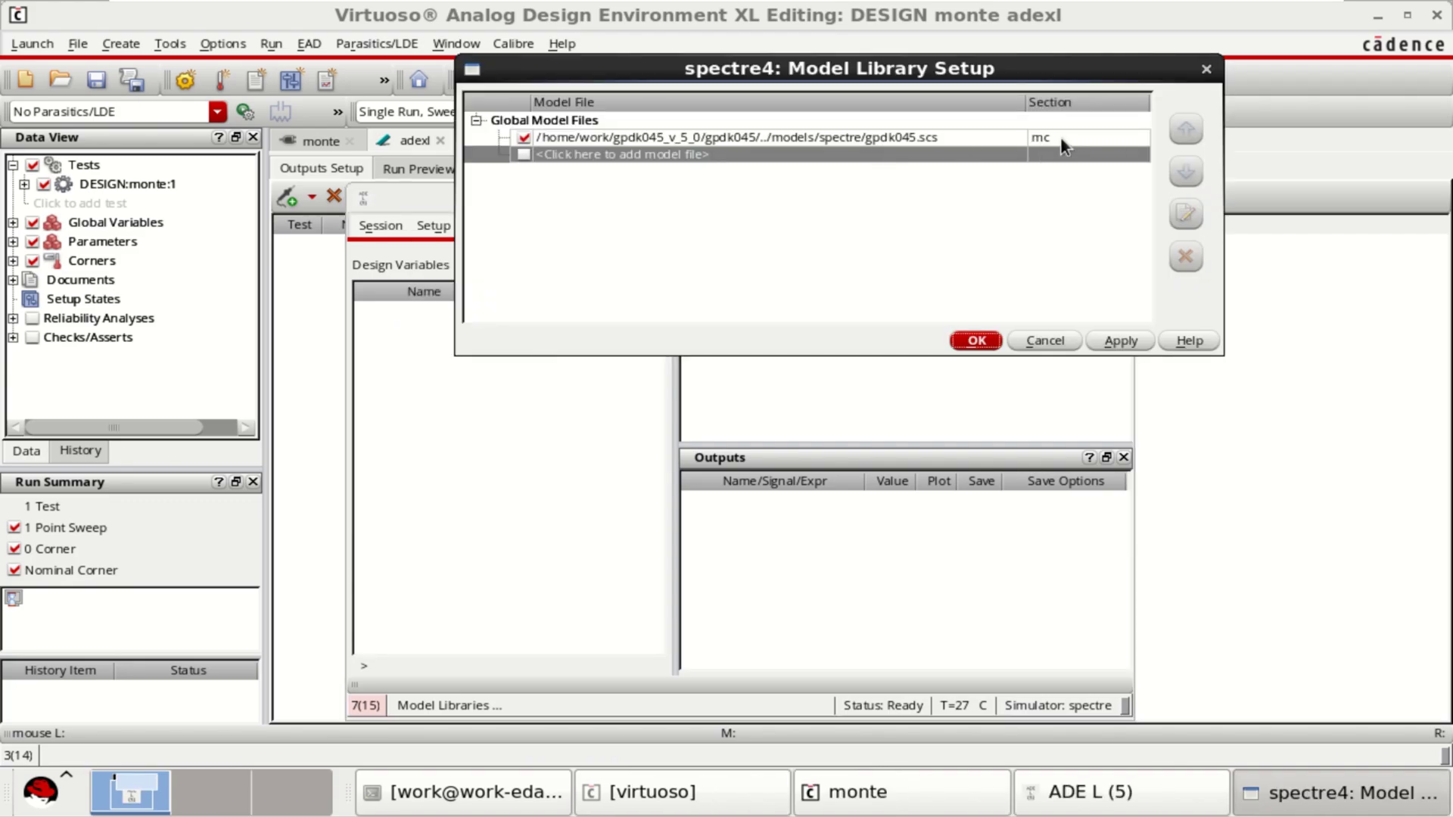
left_click(1030, 137)
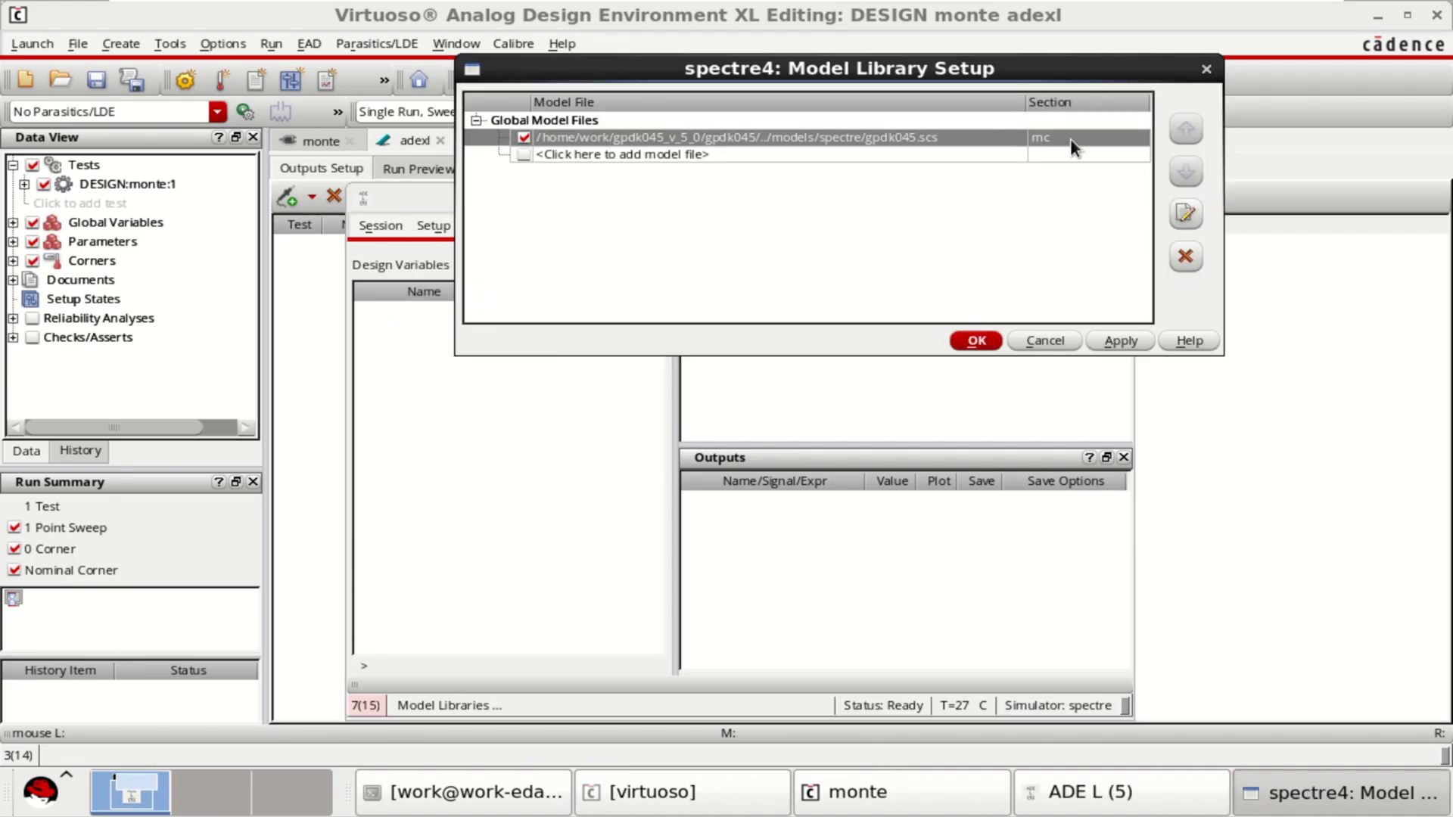
left_click(1077, 135)
left_click(1140, 137)
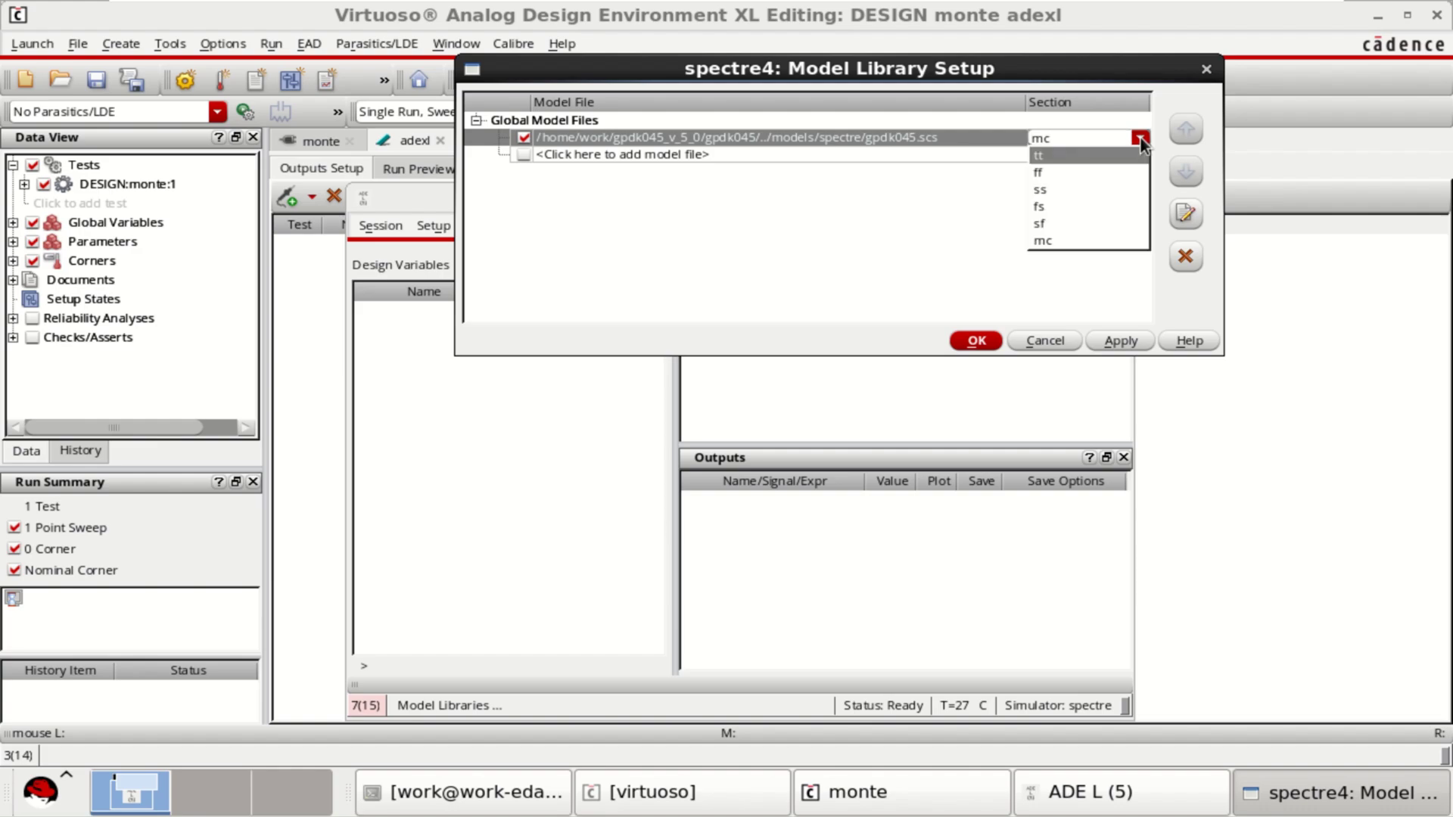
left_click(767, 215)
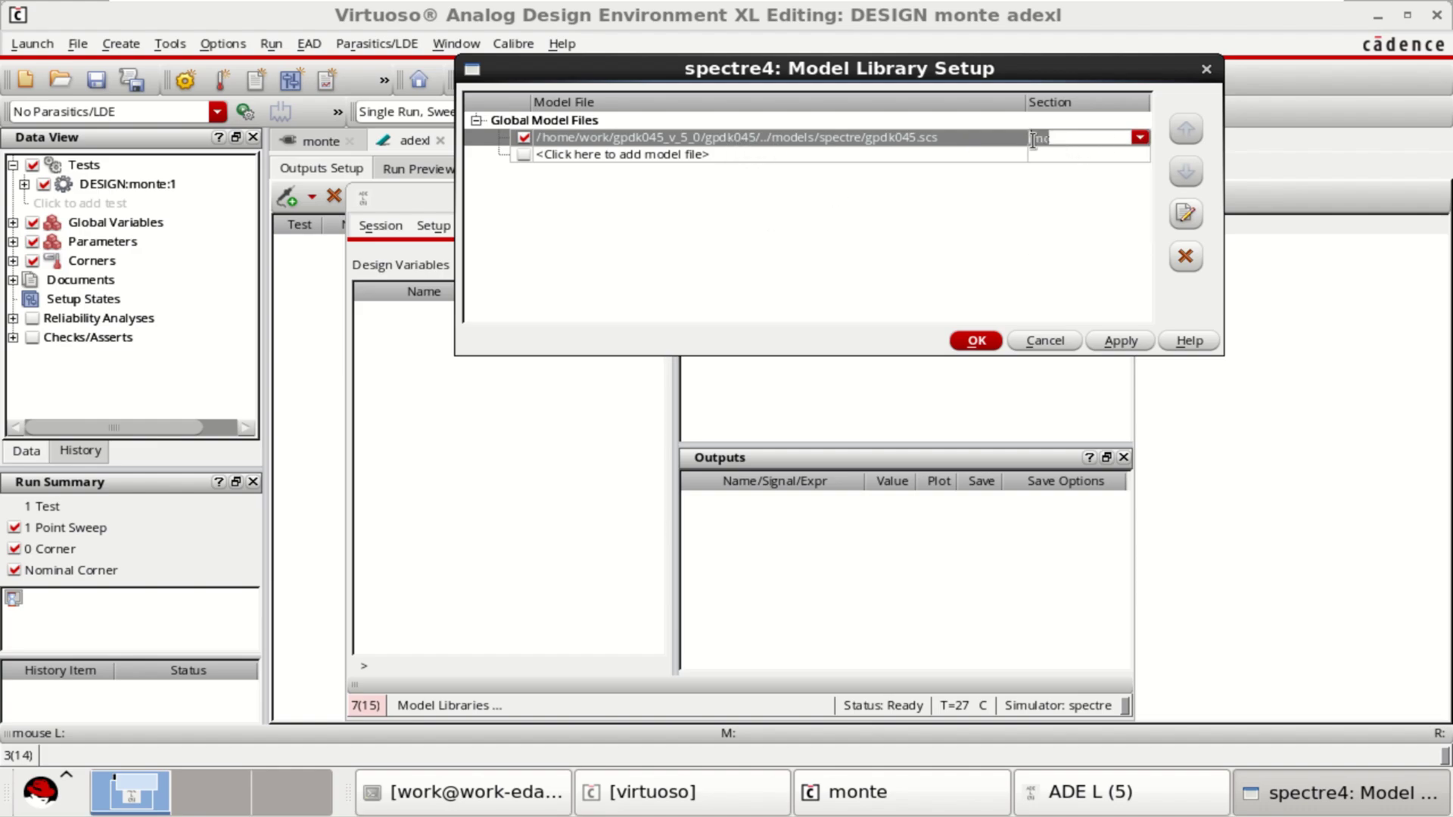
left_click(1069, 216)
- Reconfirm mc for gpdk045.scs, accept the model libraries, and minimize the Test Editor
left_click(1095, 136)
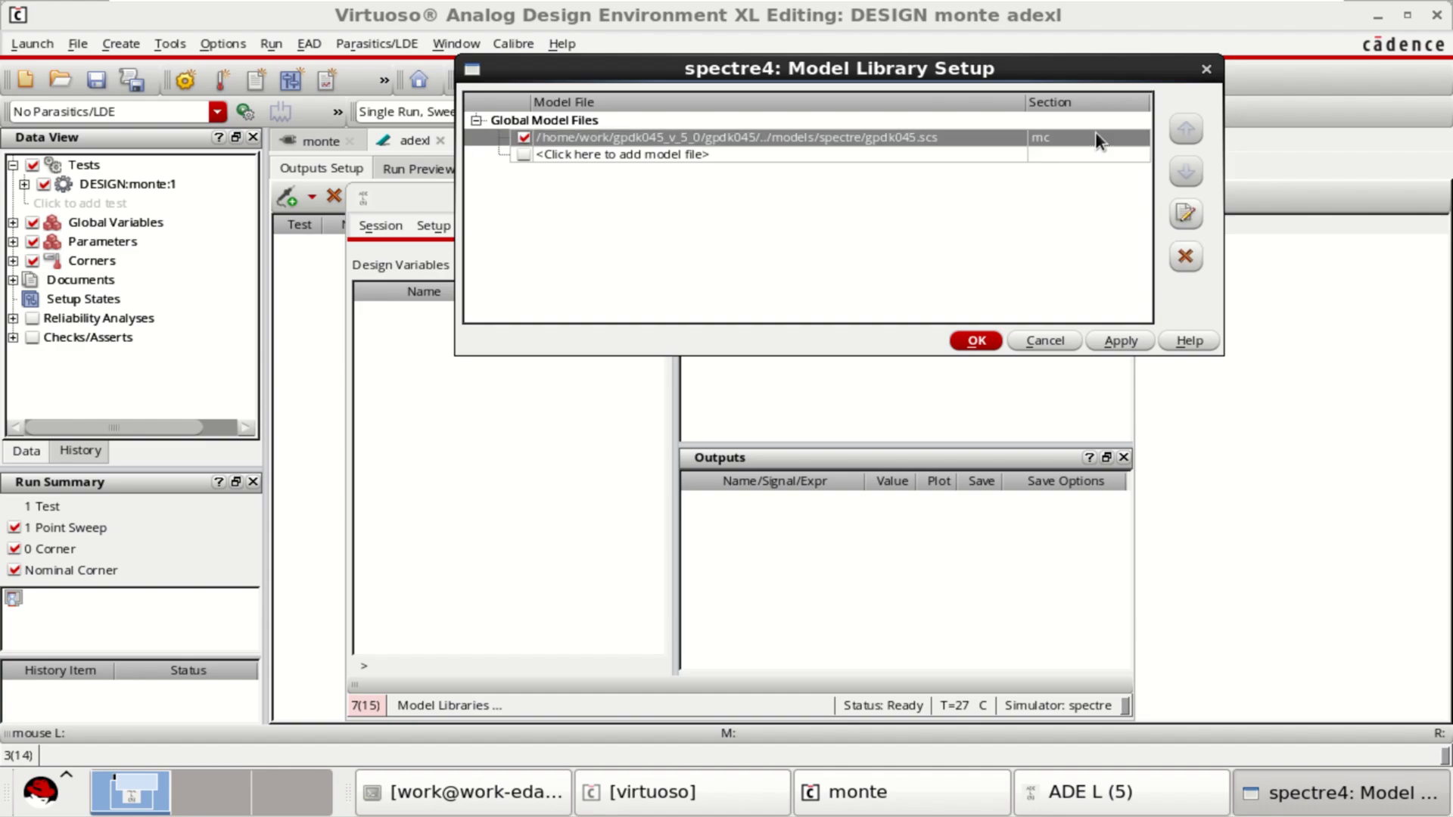
left_click(1140, 139)
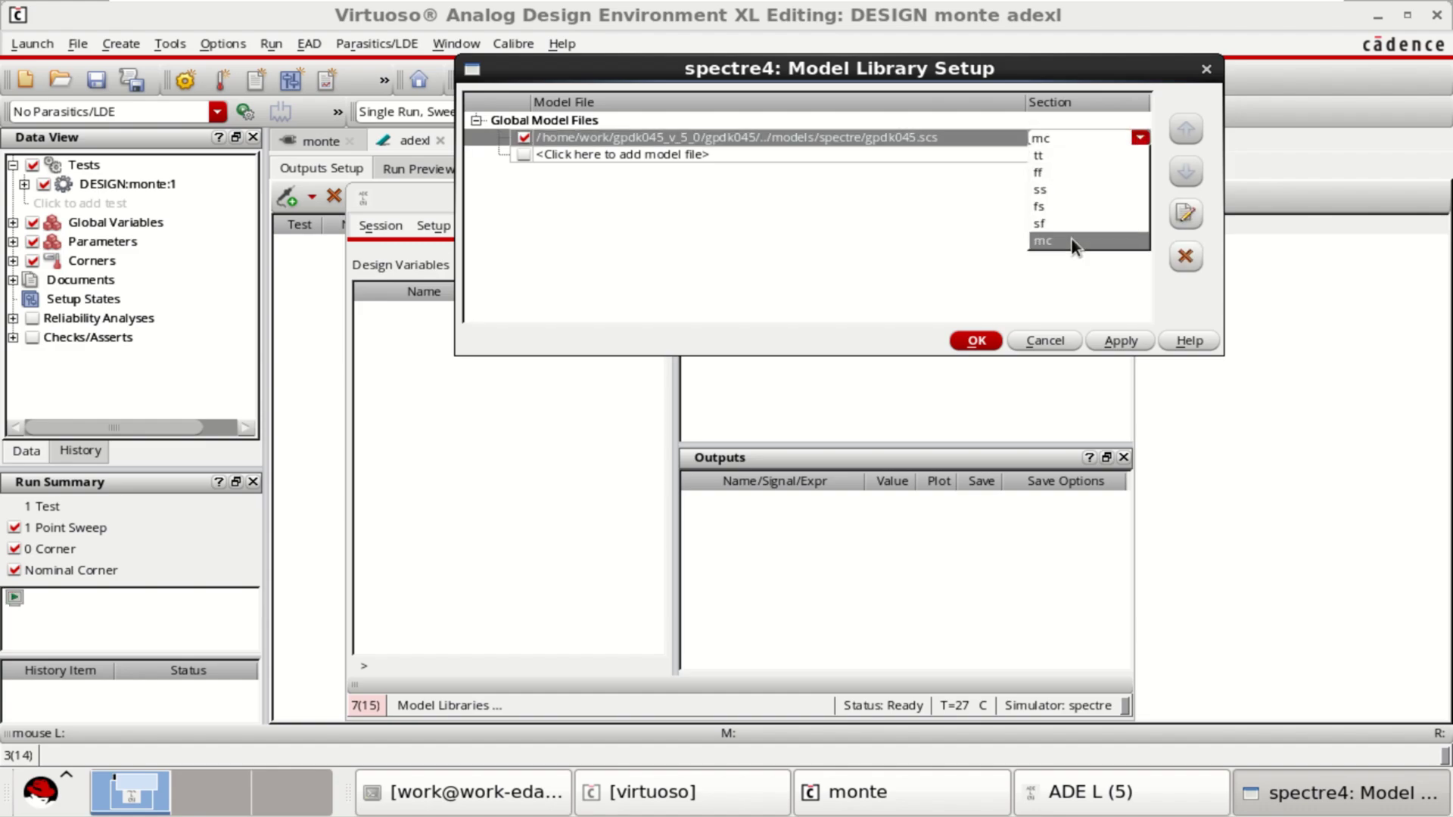
left_click(930, 222)
left_click(1068, 163)
left_click(1057, 138)
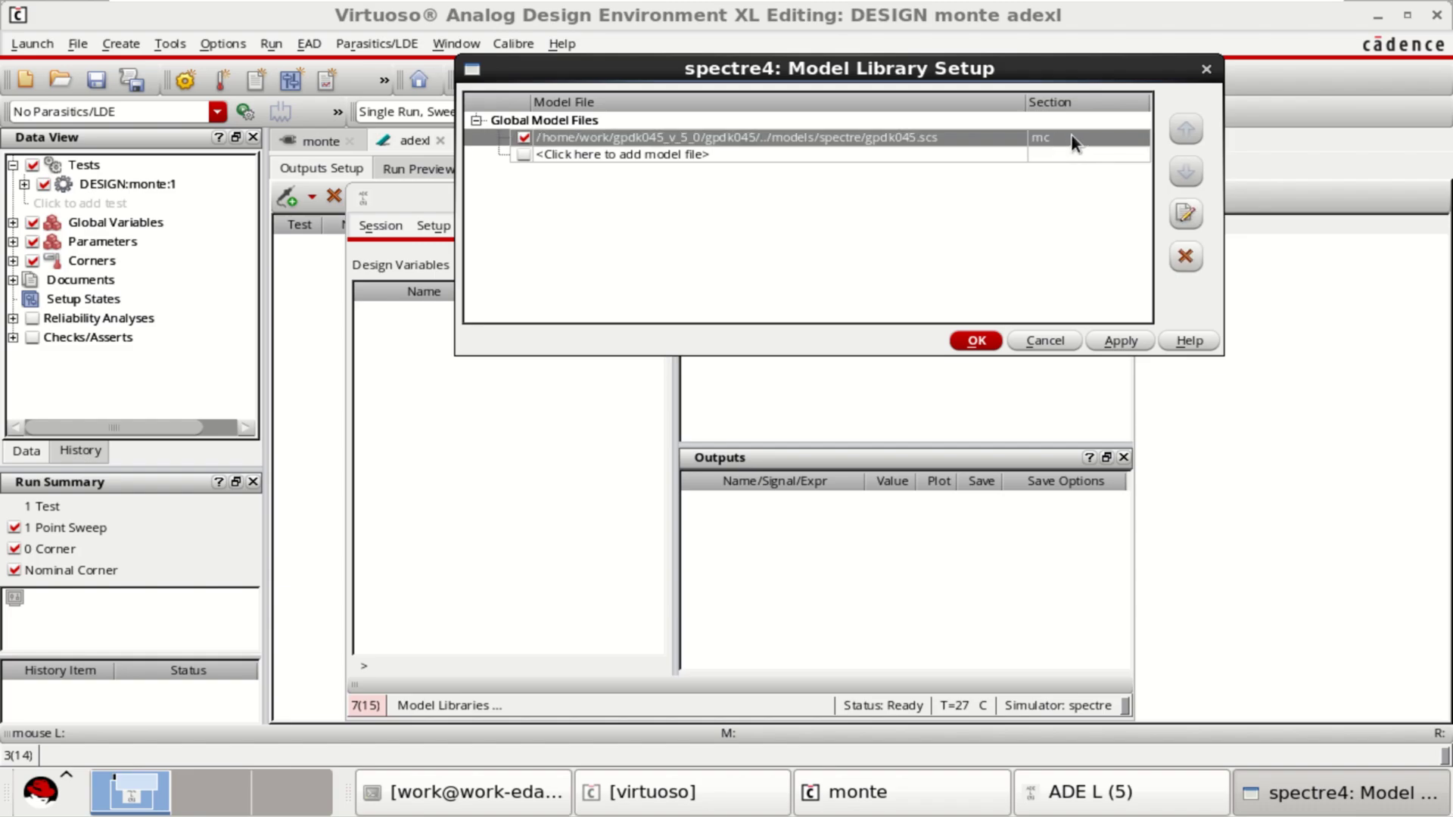
left_click(1070, 137)
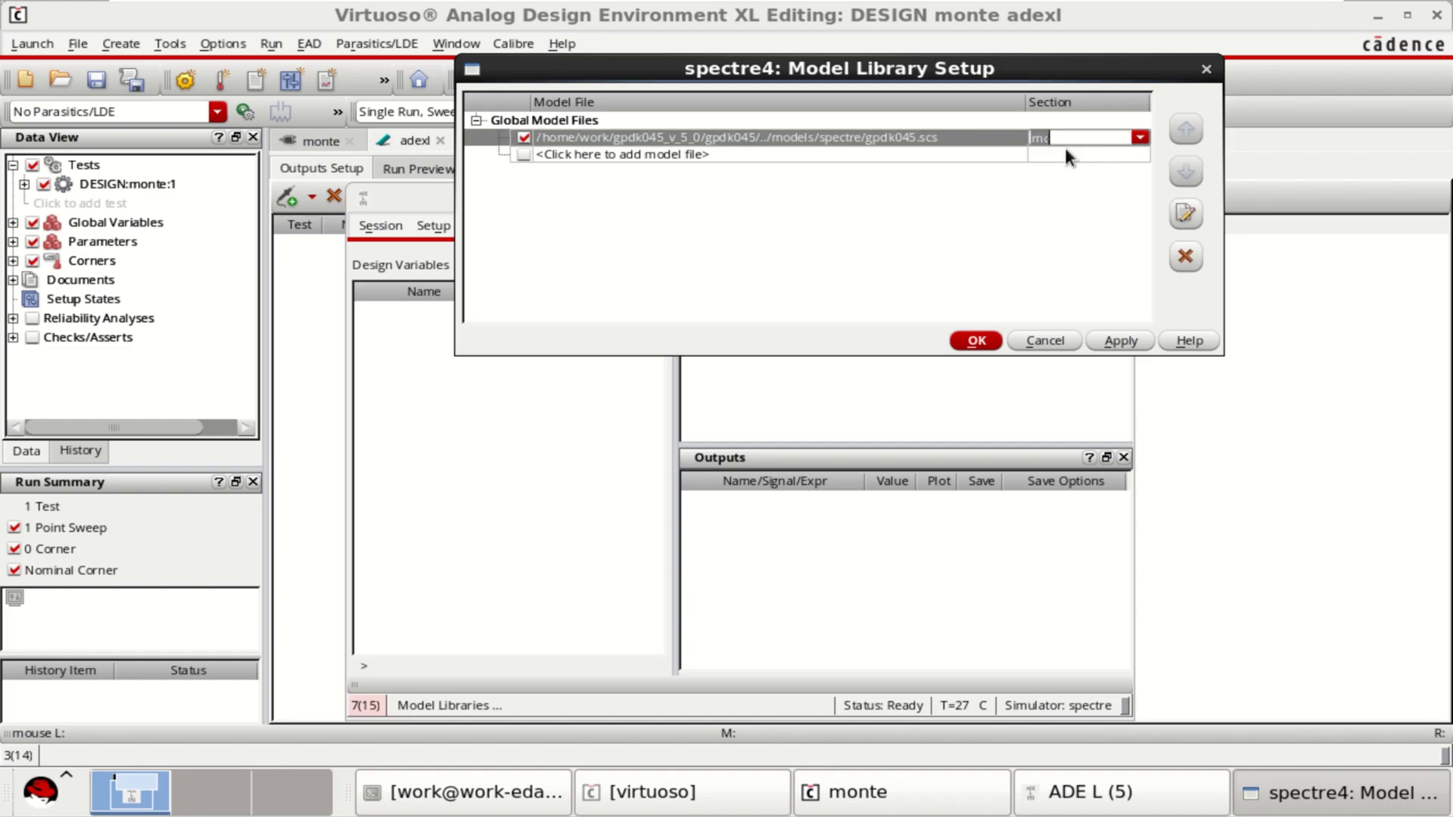
left_click(976, 342)
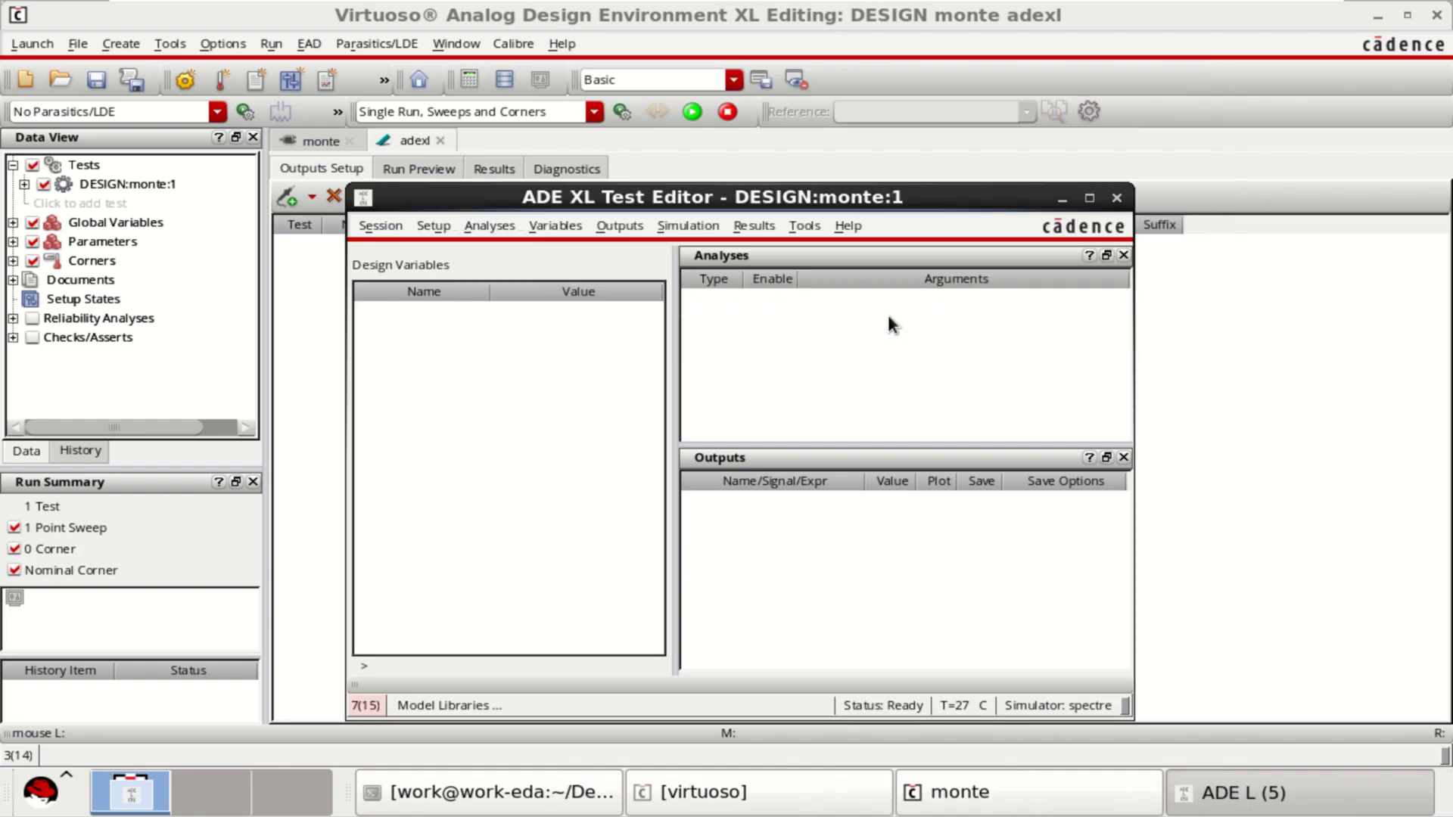
left_click(1061, 199)
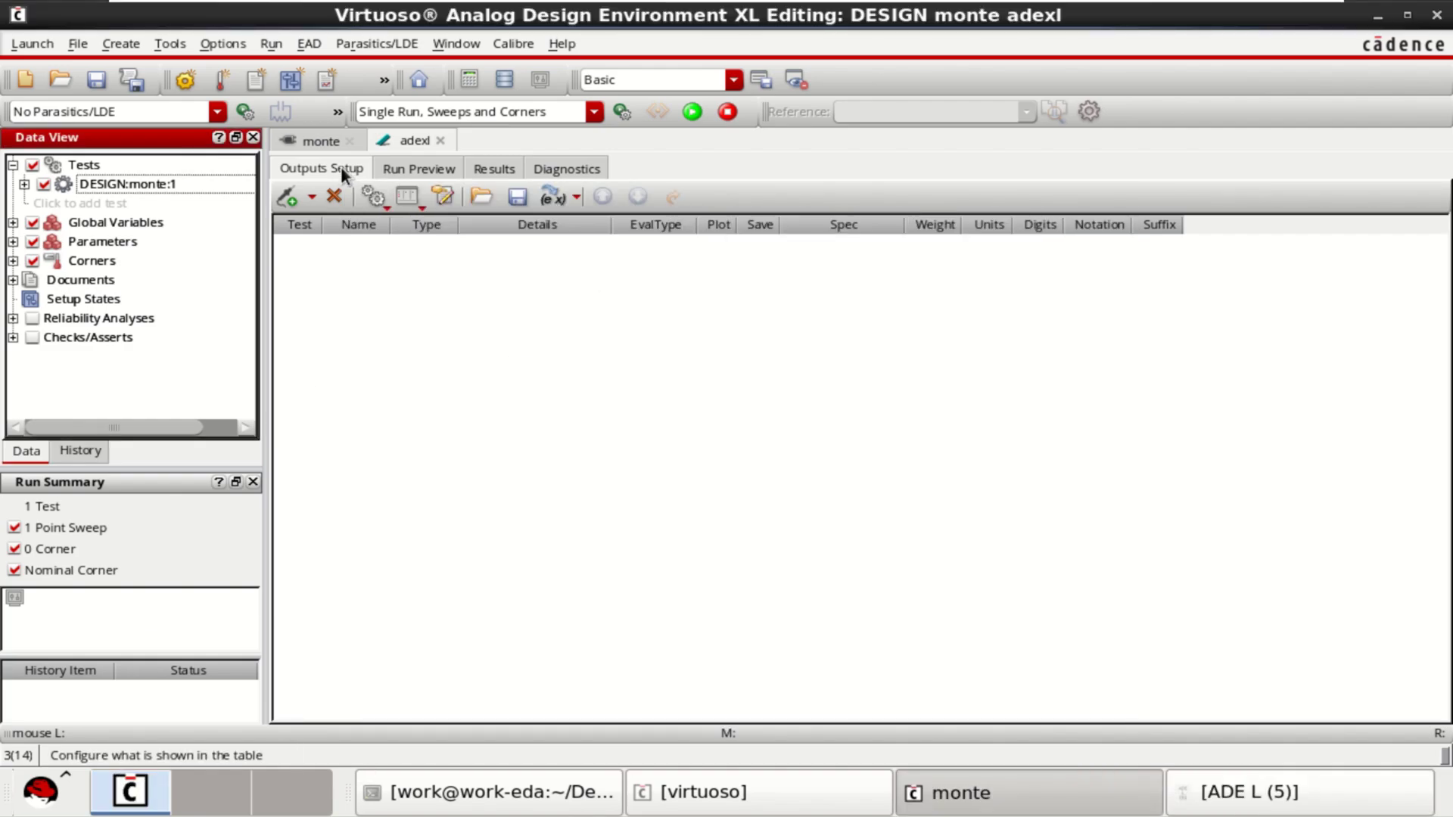
- Give the monte test an enabled 400p transient analysis with moderate accuracy
left_click(322, 141)
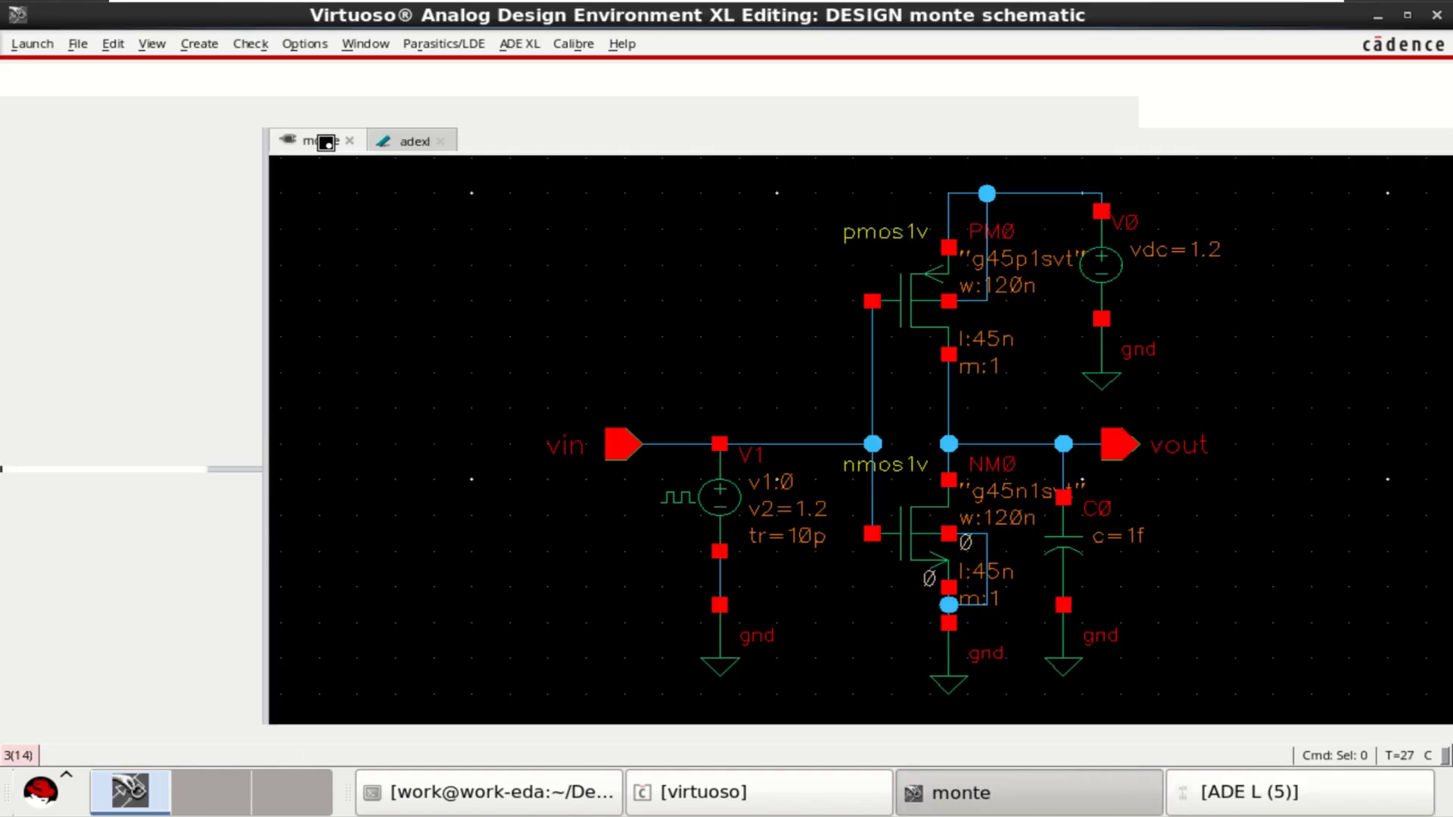
left_click(377, 143)
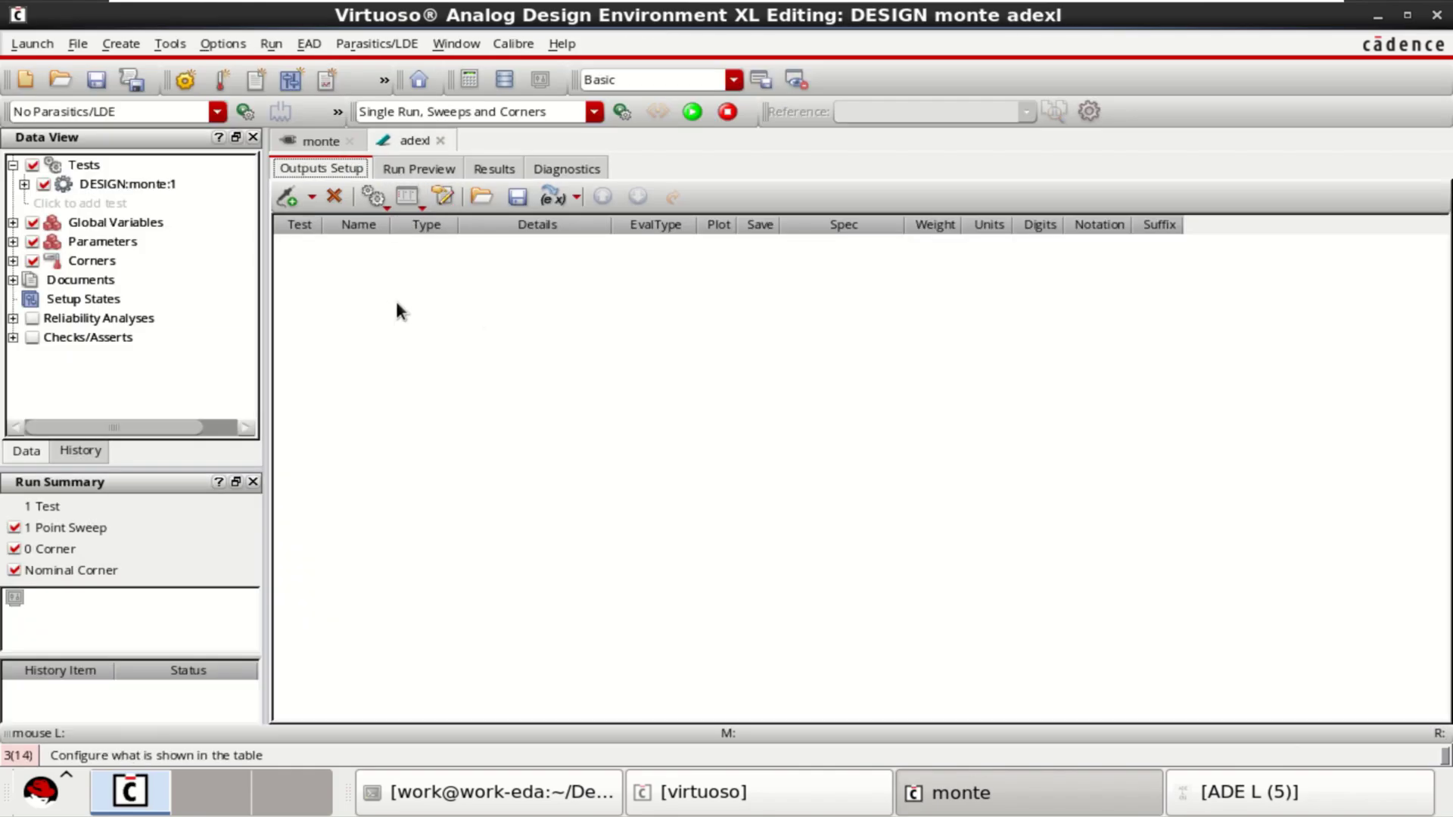
left_click(1241, 792)
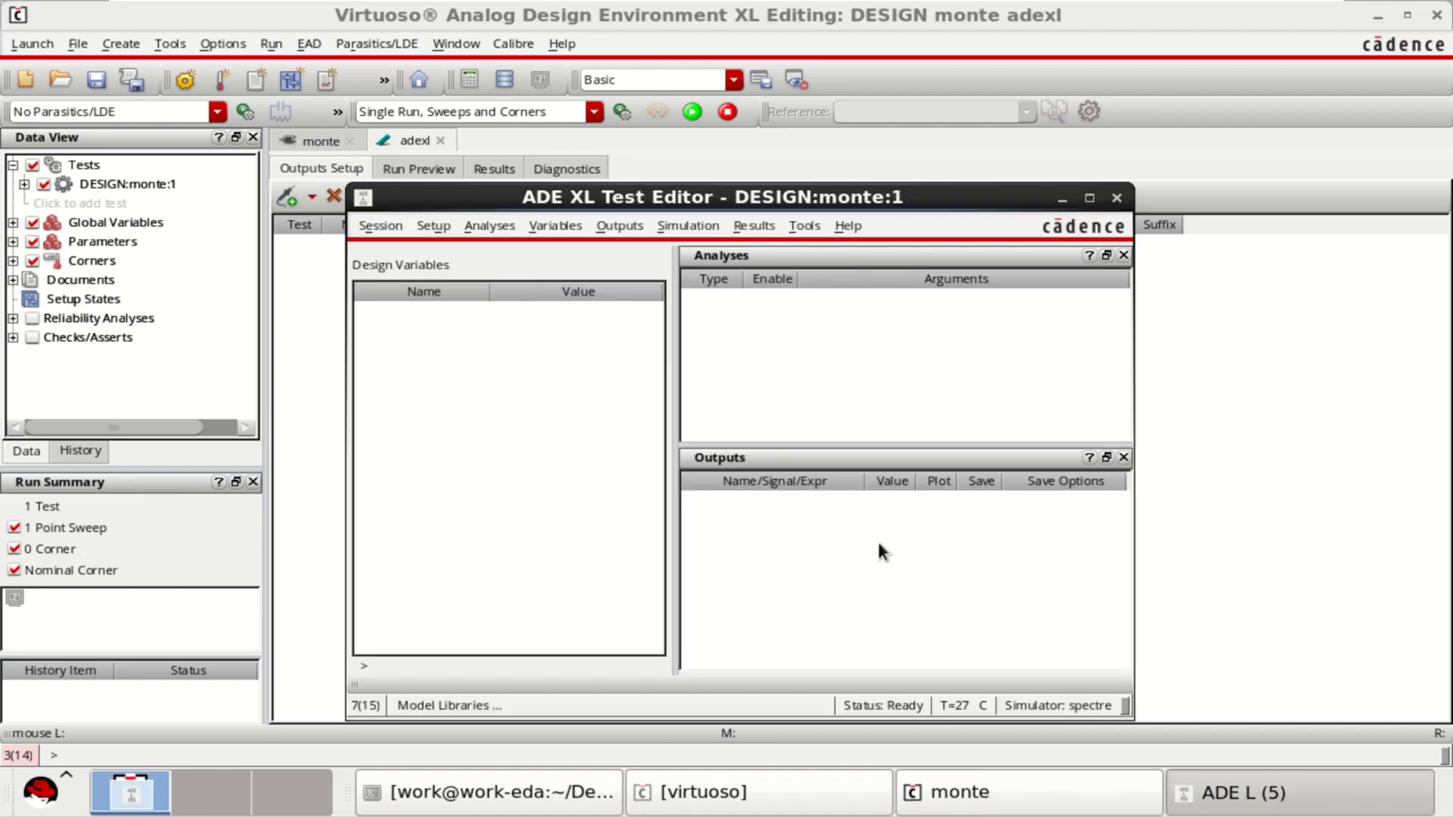
right_click(810, 353)
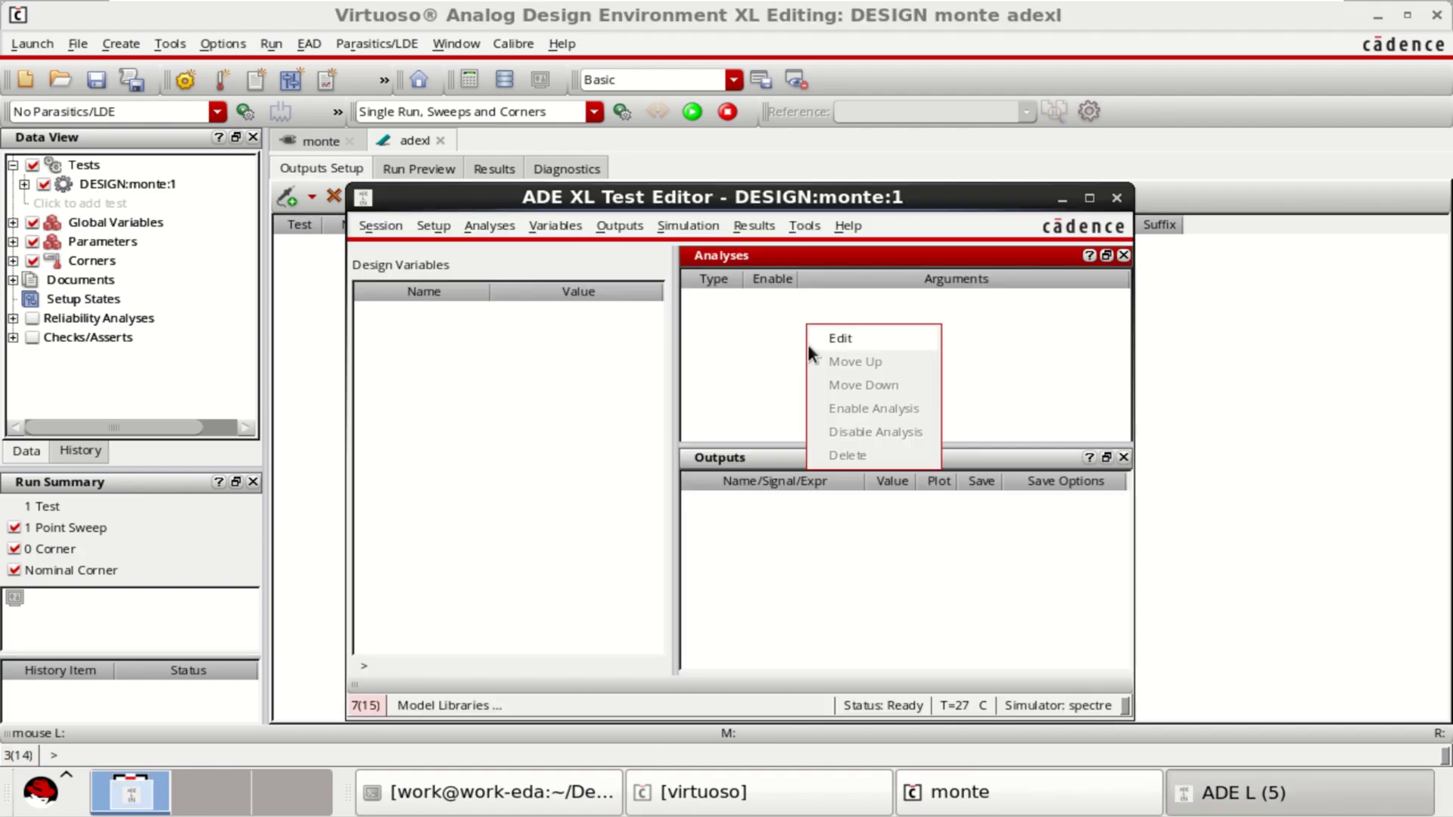
left_click(897, 338)
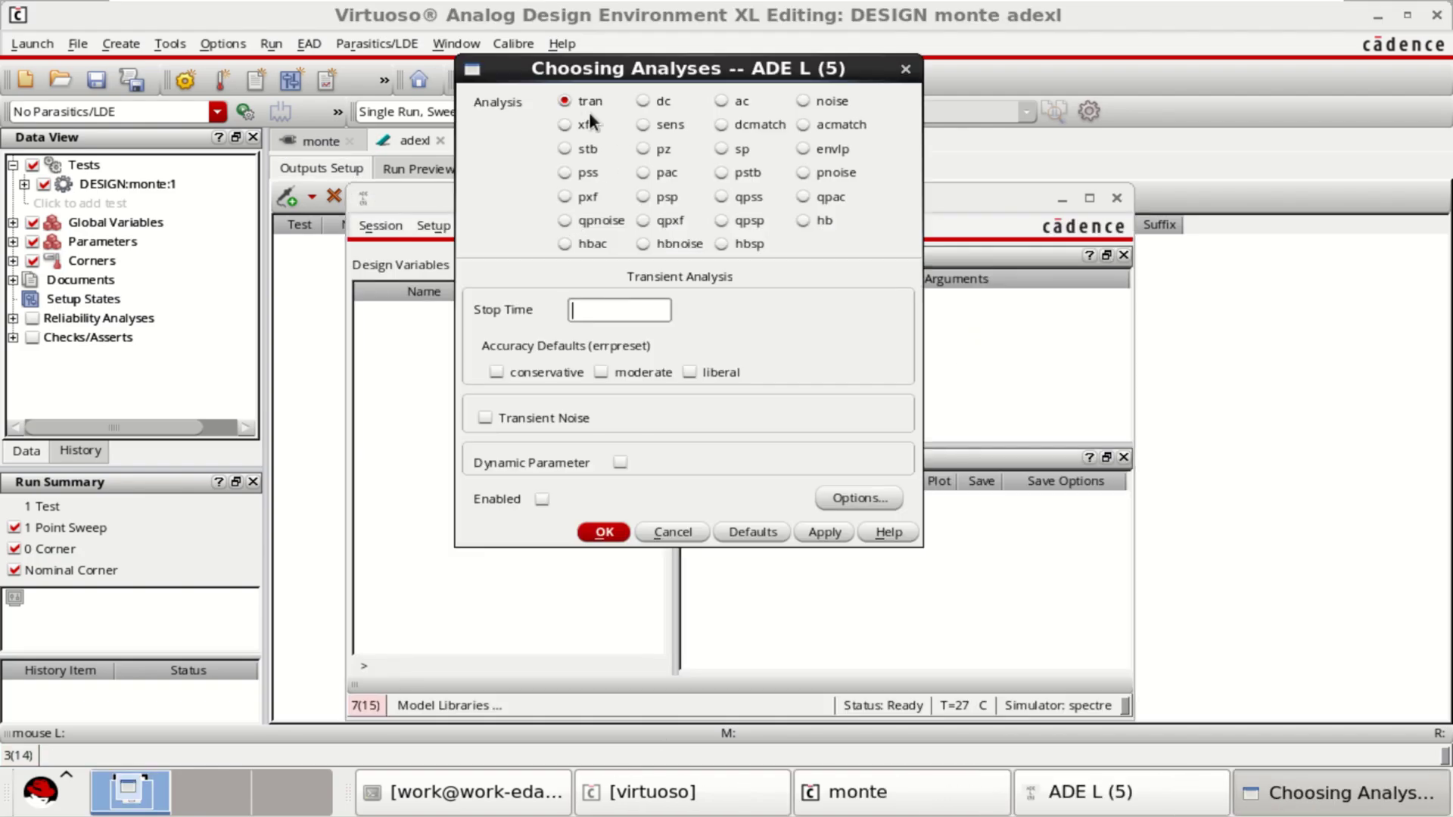
type("400p")
left_click(601, 372)
left_click(542, 498)
left_click(604, 531)
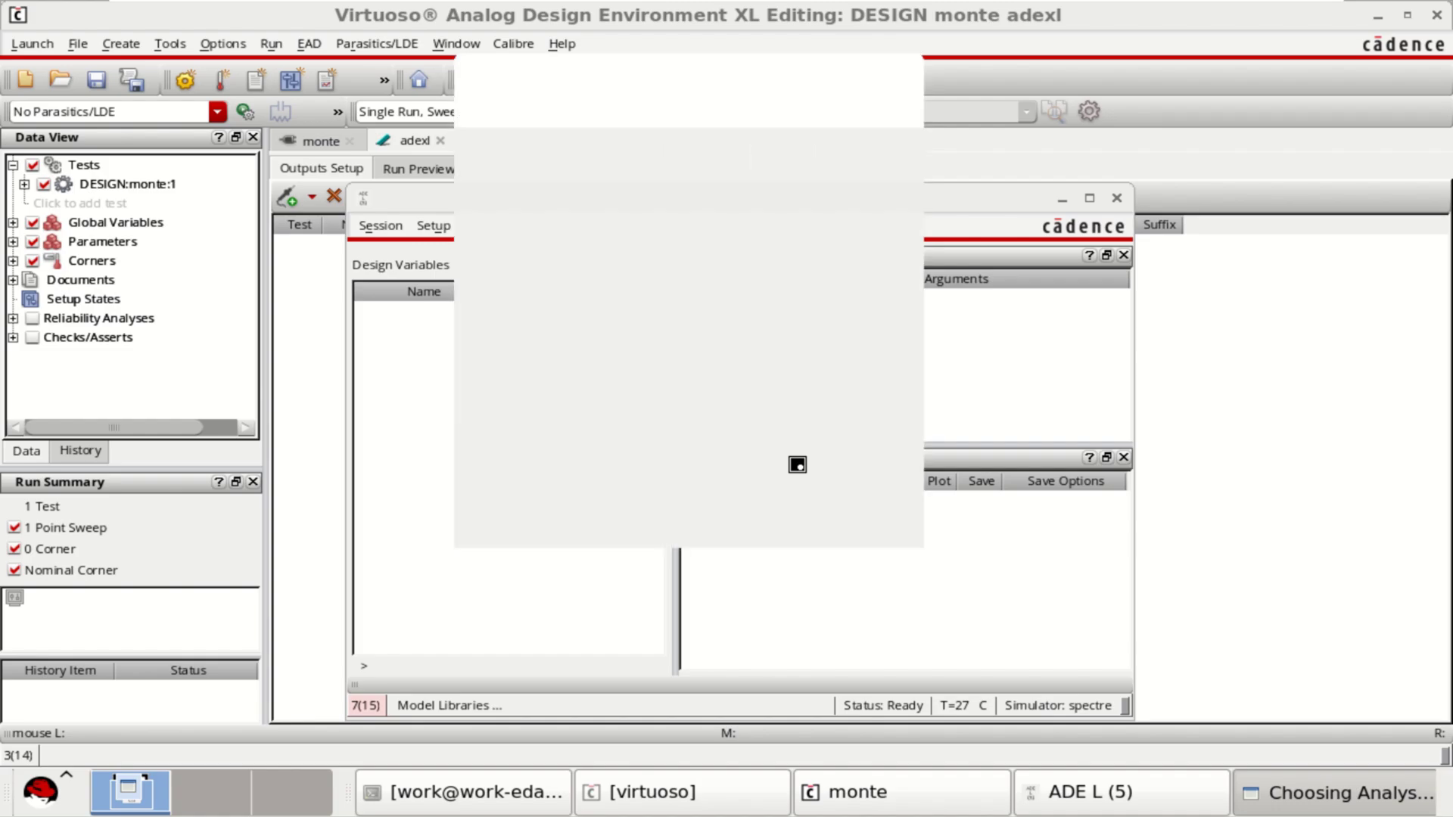
right_click(829, 544)
- Pick the vin and vout nets from the schematic as plotted outputs /vin and /vout
left_click(911, 558)
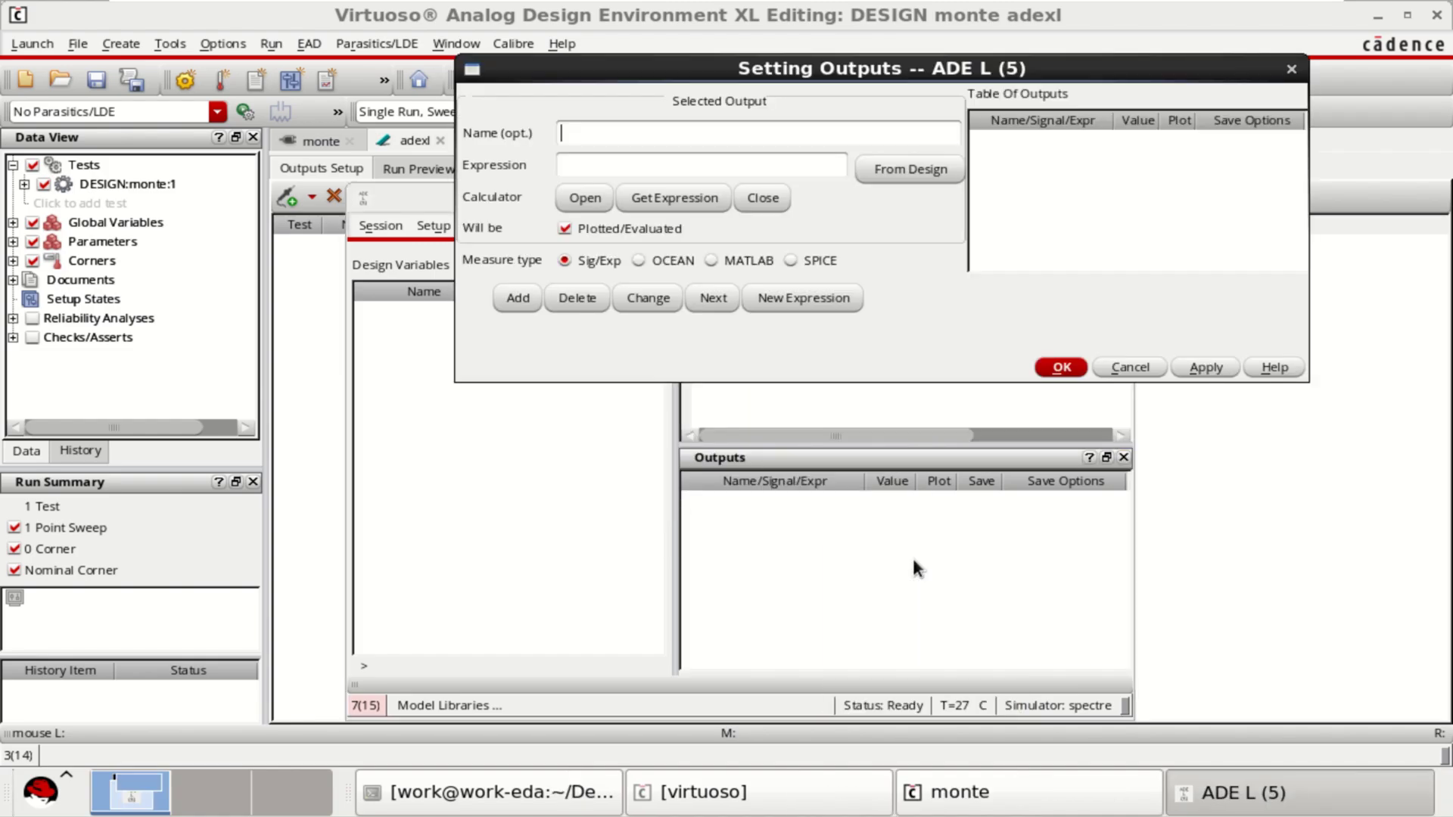
left_click(911, 168)
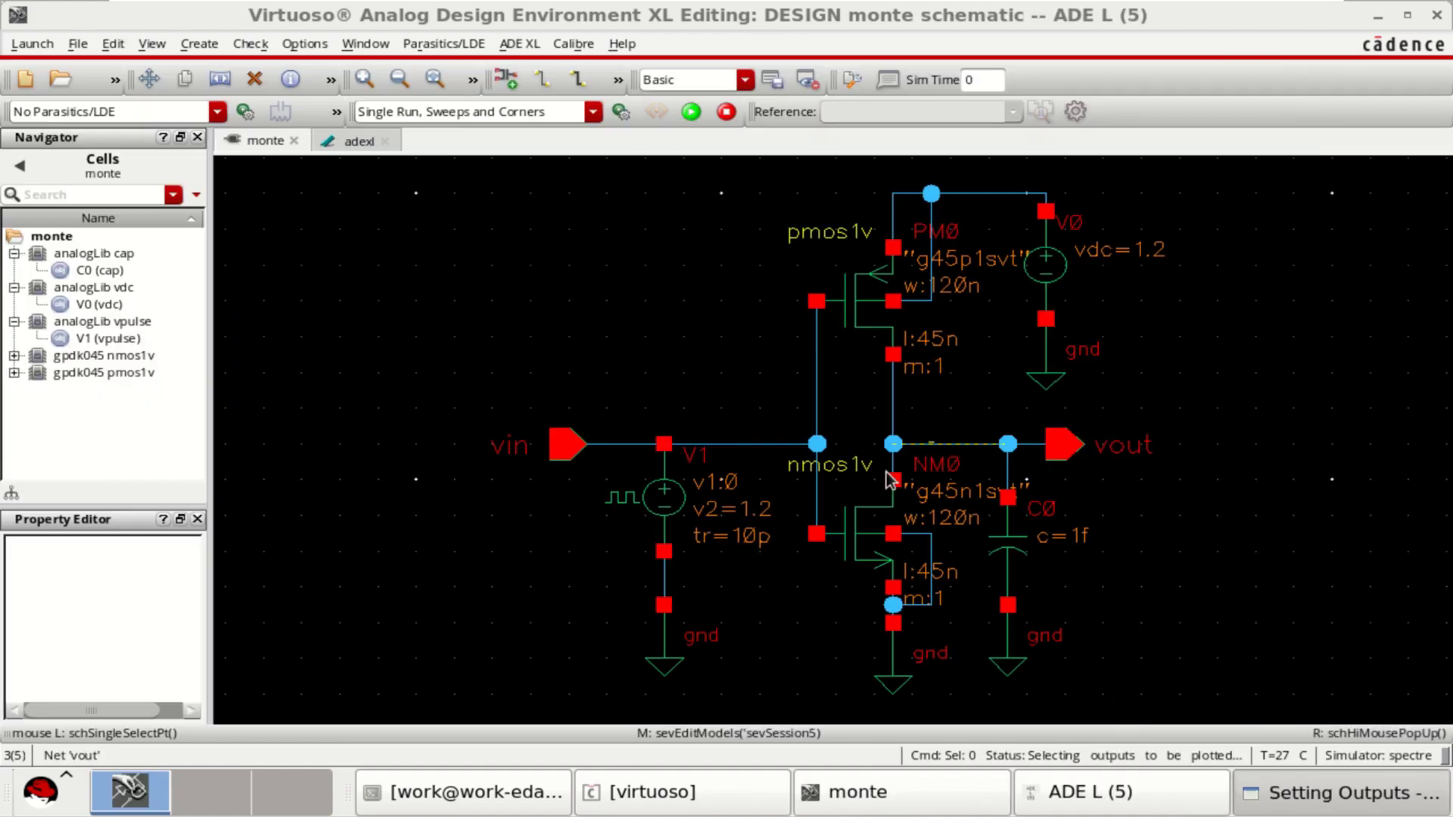
left_click(741, 446)
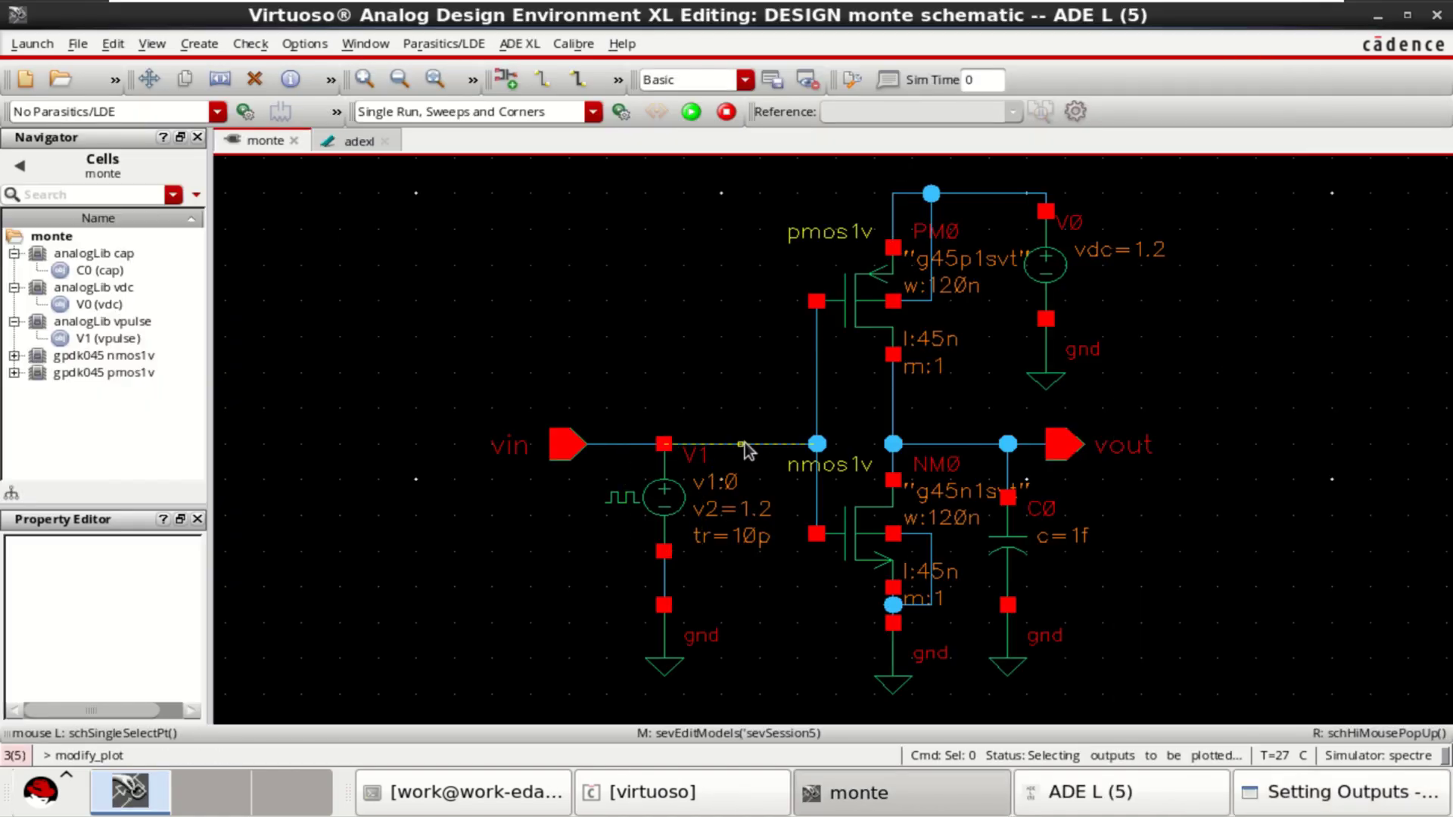
left_click(976, 454)
left_click(1347, 808)
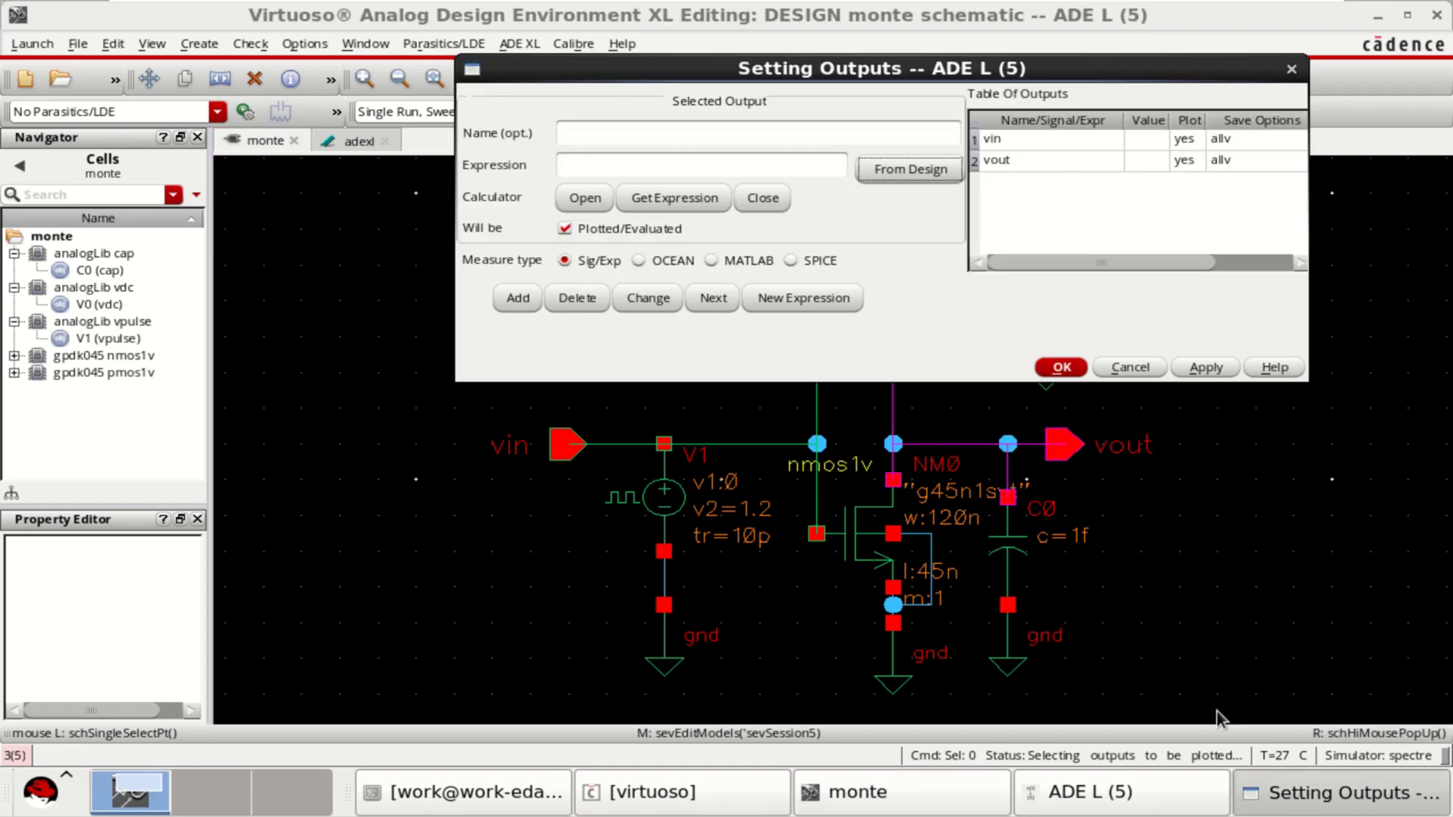
left_click(1054, 367)
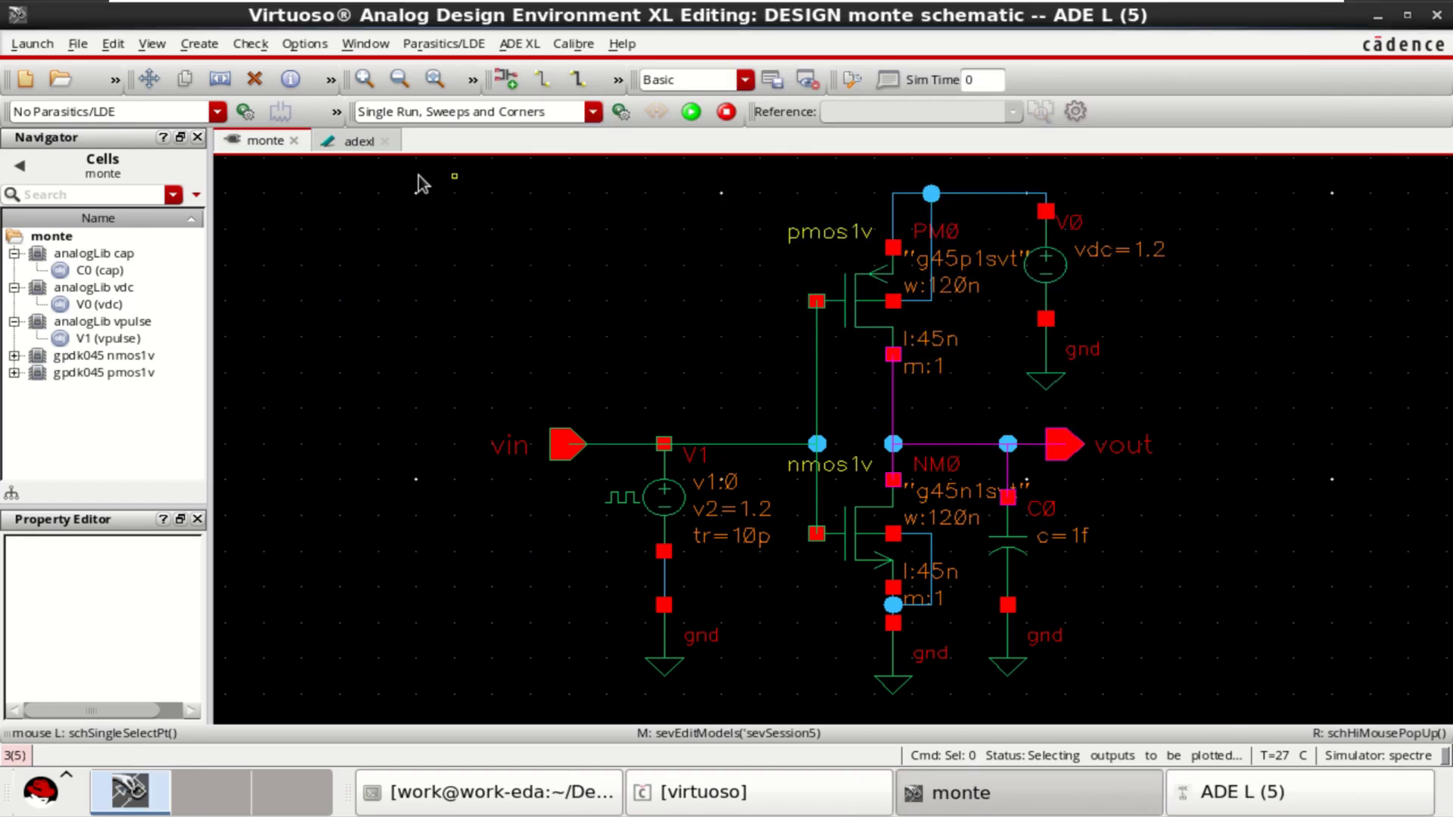
left_click(350, 141)
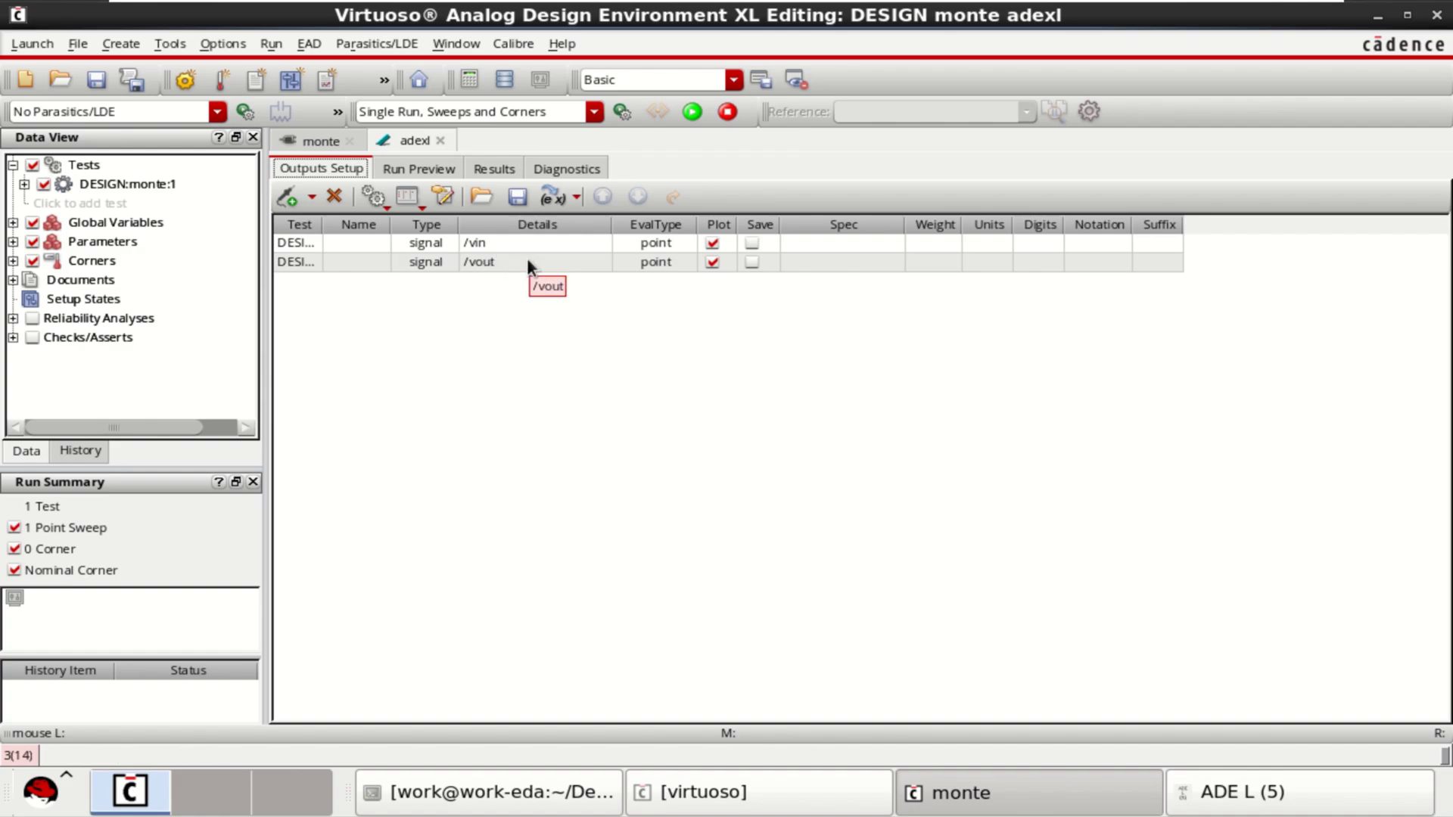
- Run simulation Interactive.0 and plot the /vin and /vout waveforms over 400 ps
left_click(690, 113)
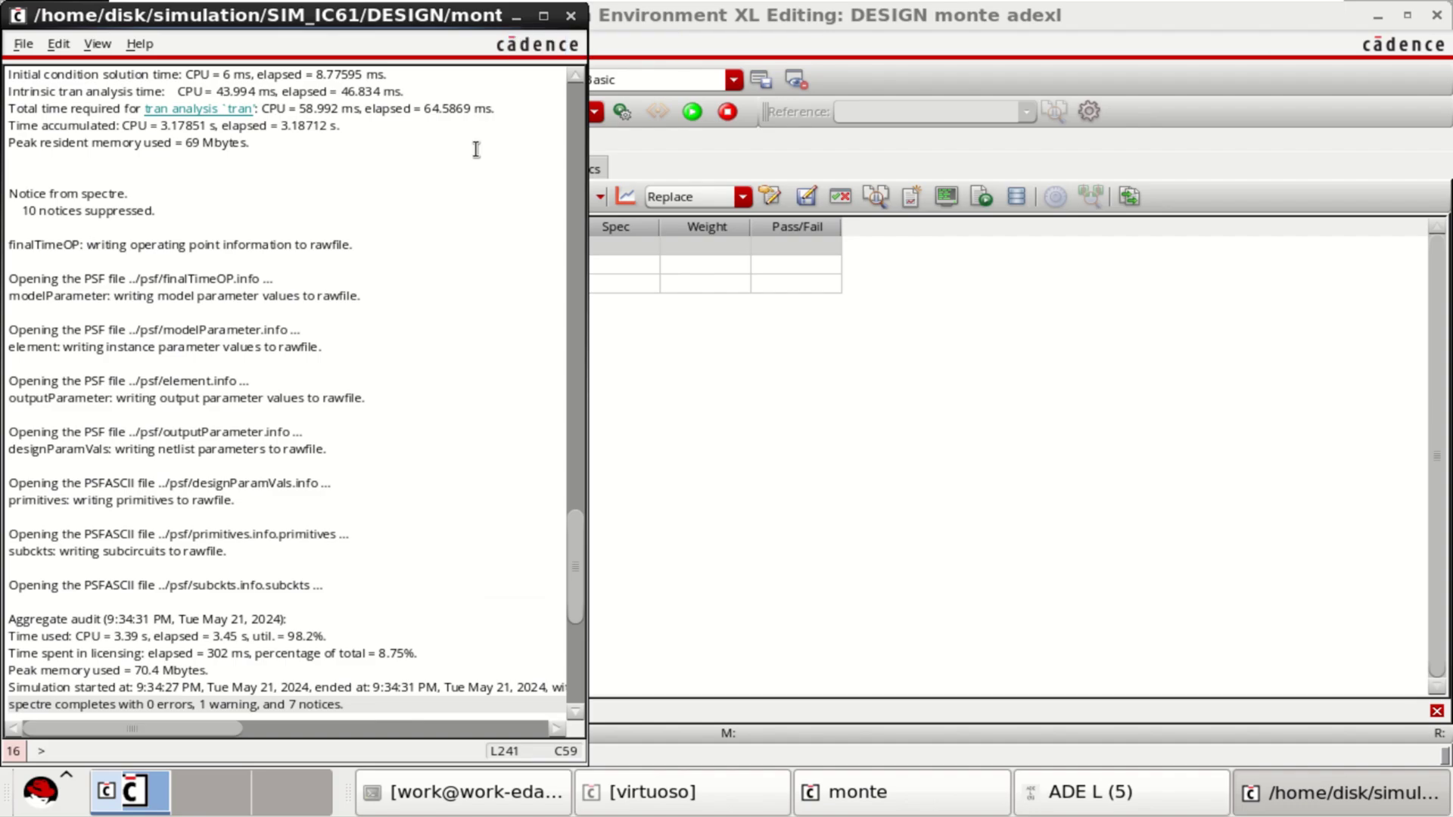
left_click(519, 18)
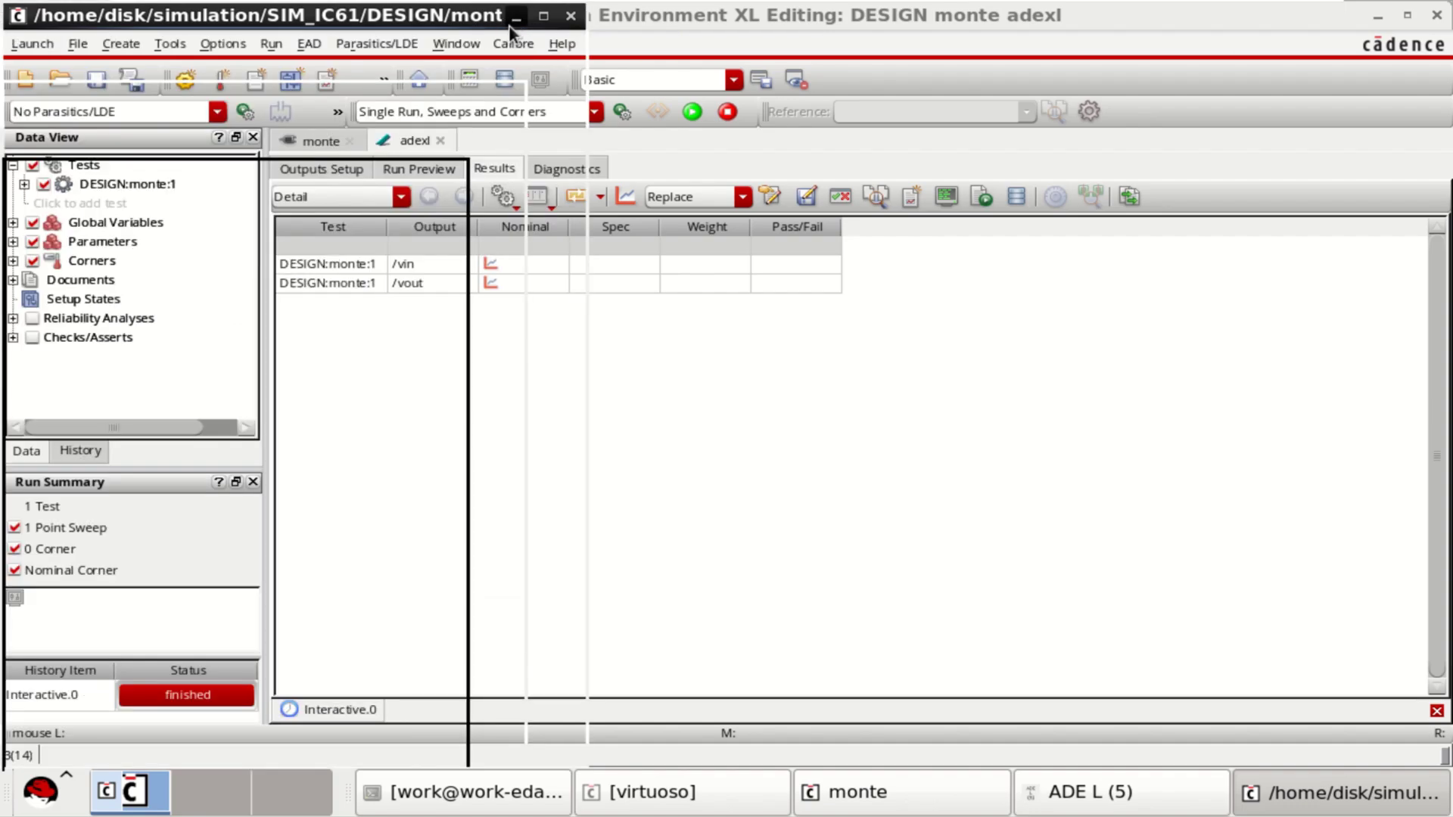
left_click(625, 197)
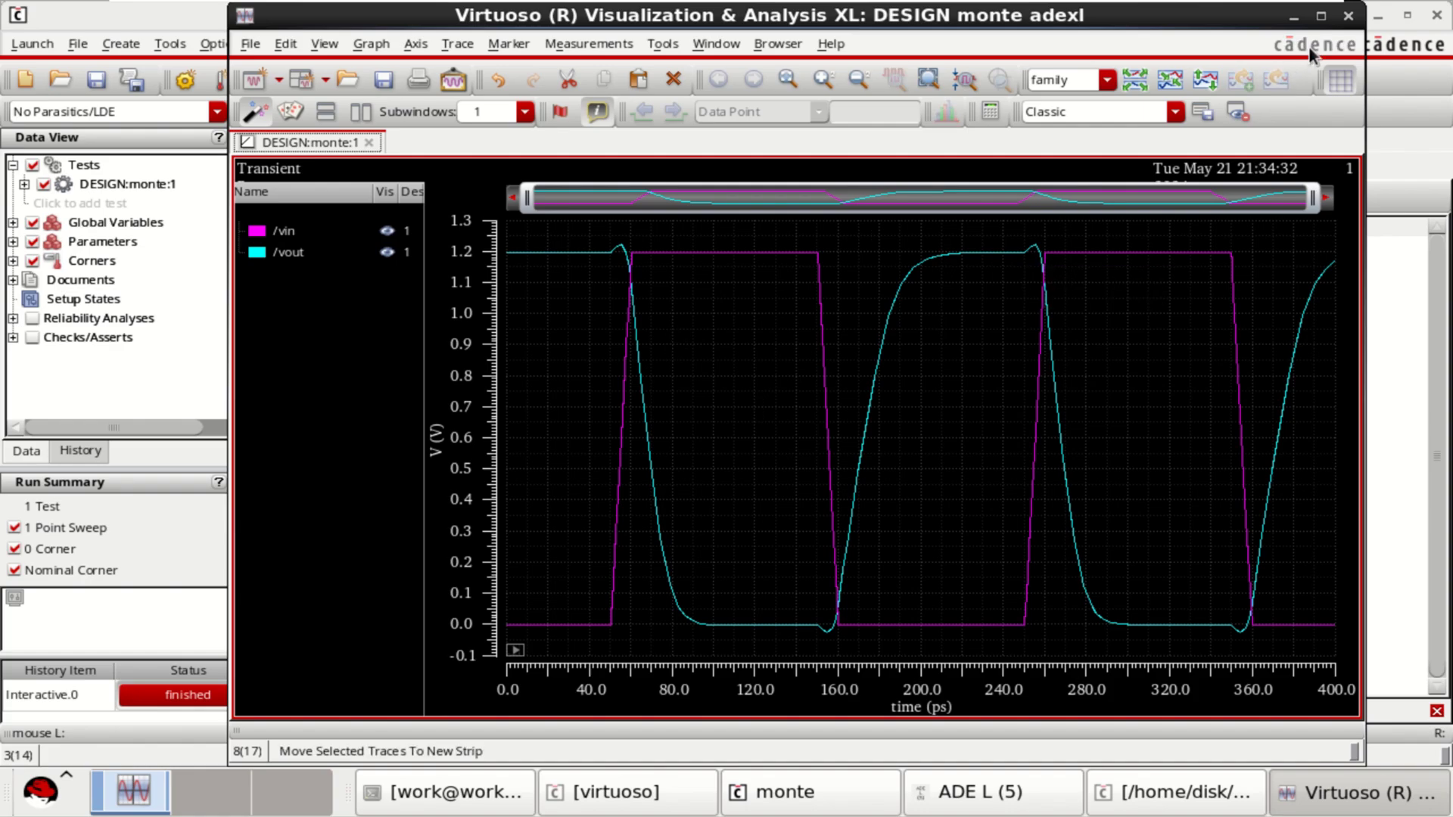
- Select the /vin and /vout traces, then close the Visualization & Analysis XL waveform window
left_click(282, 231)
left_click(286, 252, "ctrl")
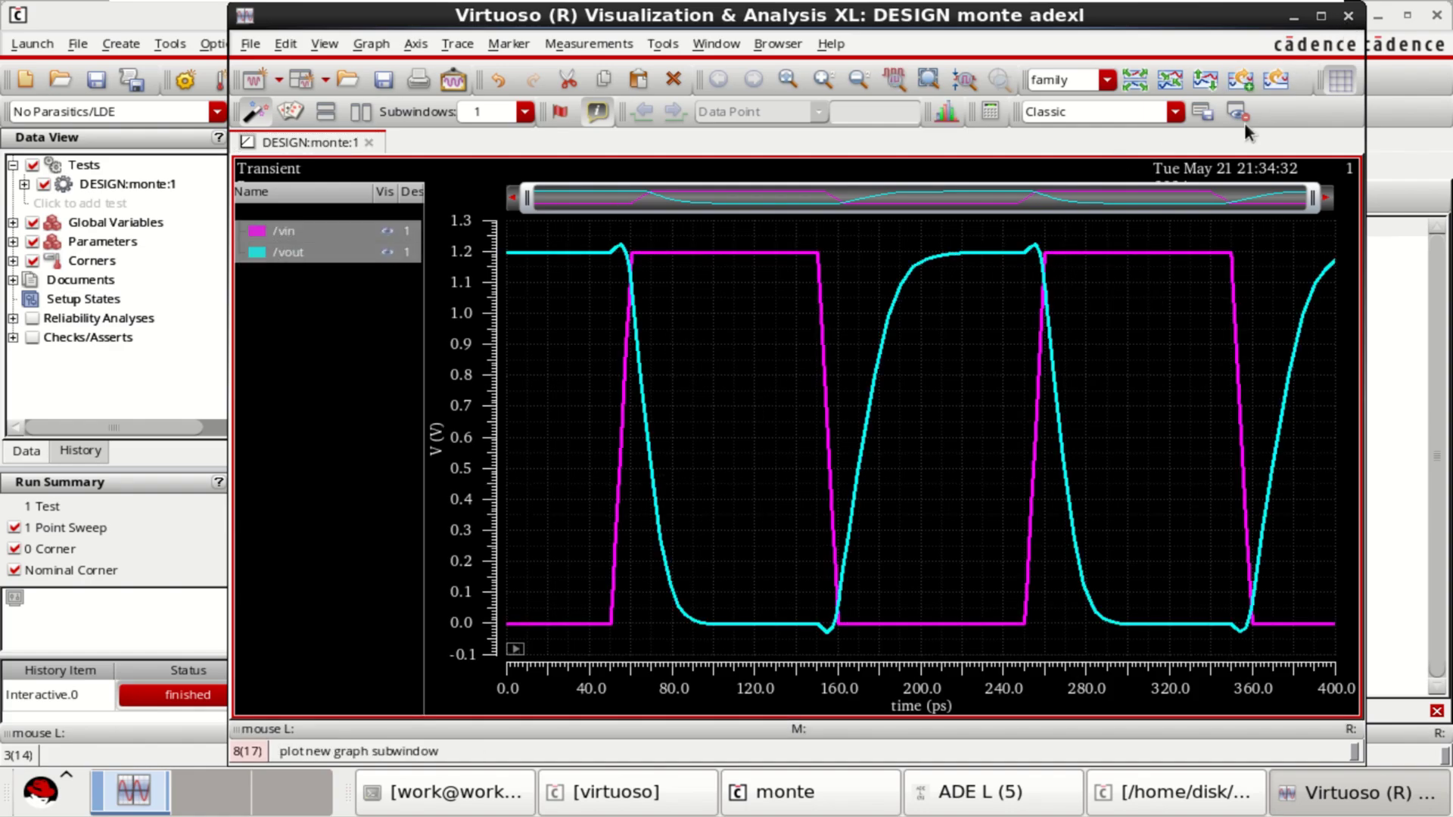
left_click(1348, 15)
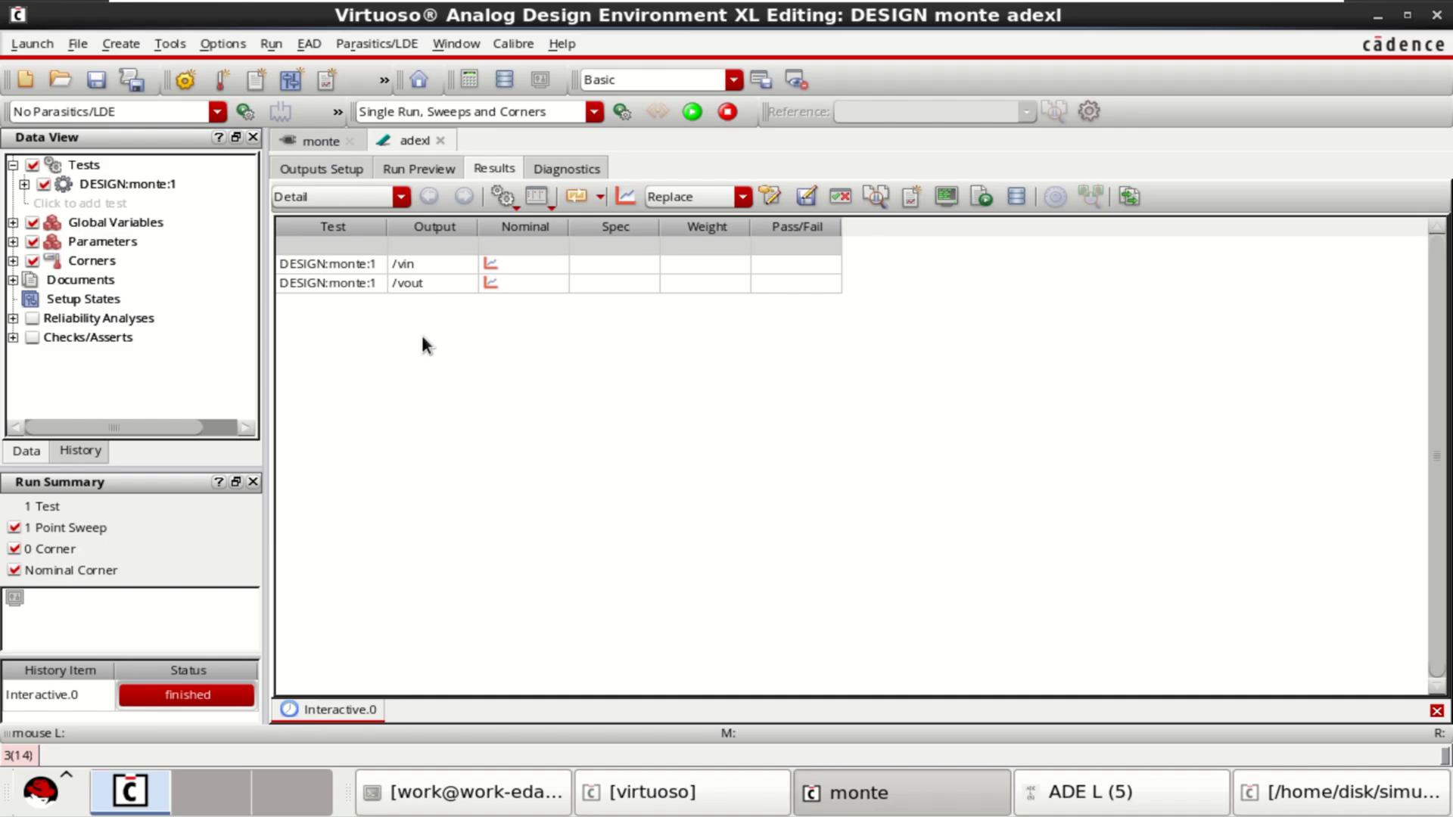
- Open the waveform calculator, swap its buffer and stack, and clear both
left_click(468, 79)
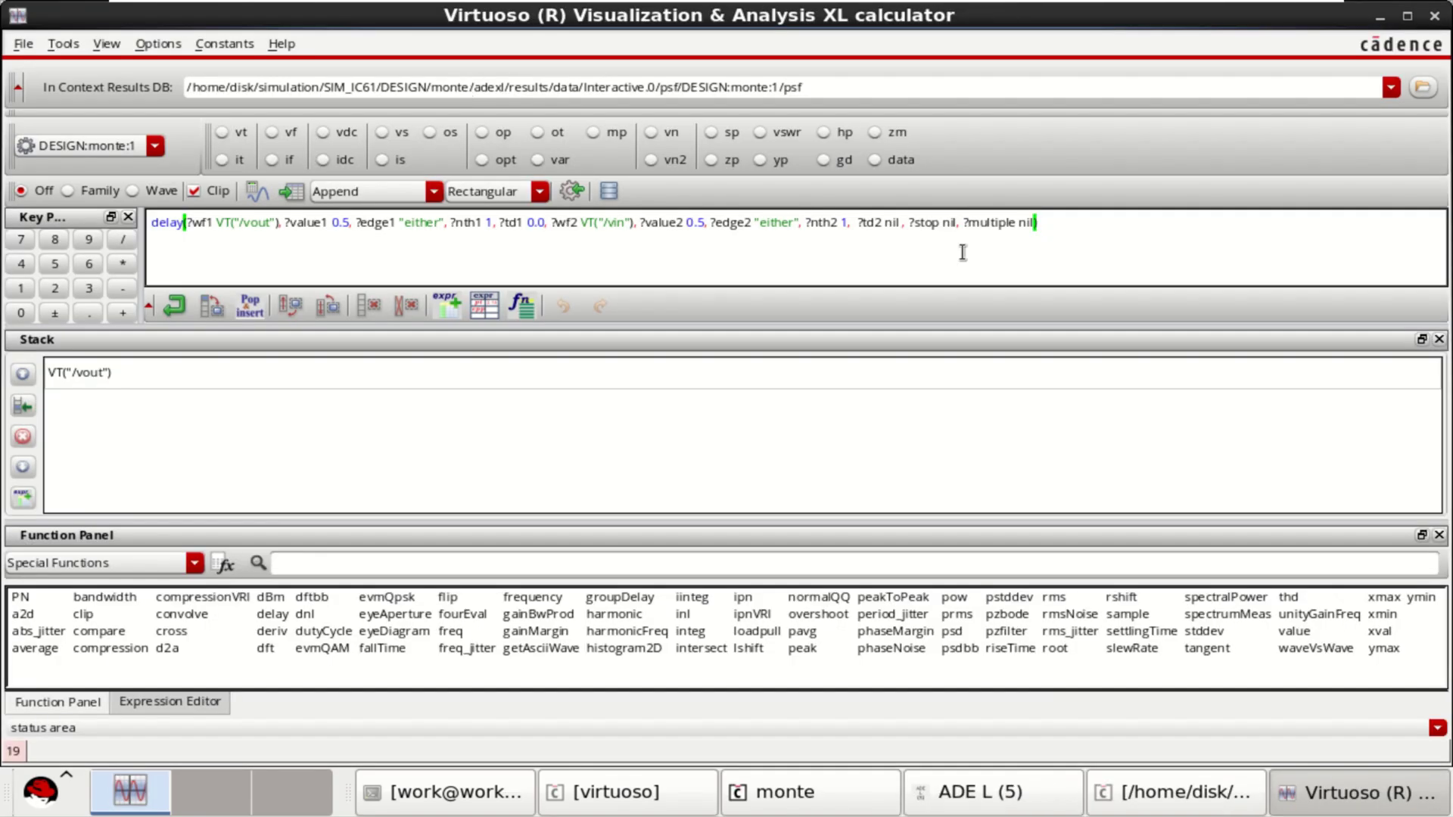
left_click(333, 311)
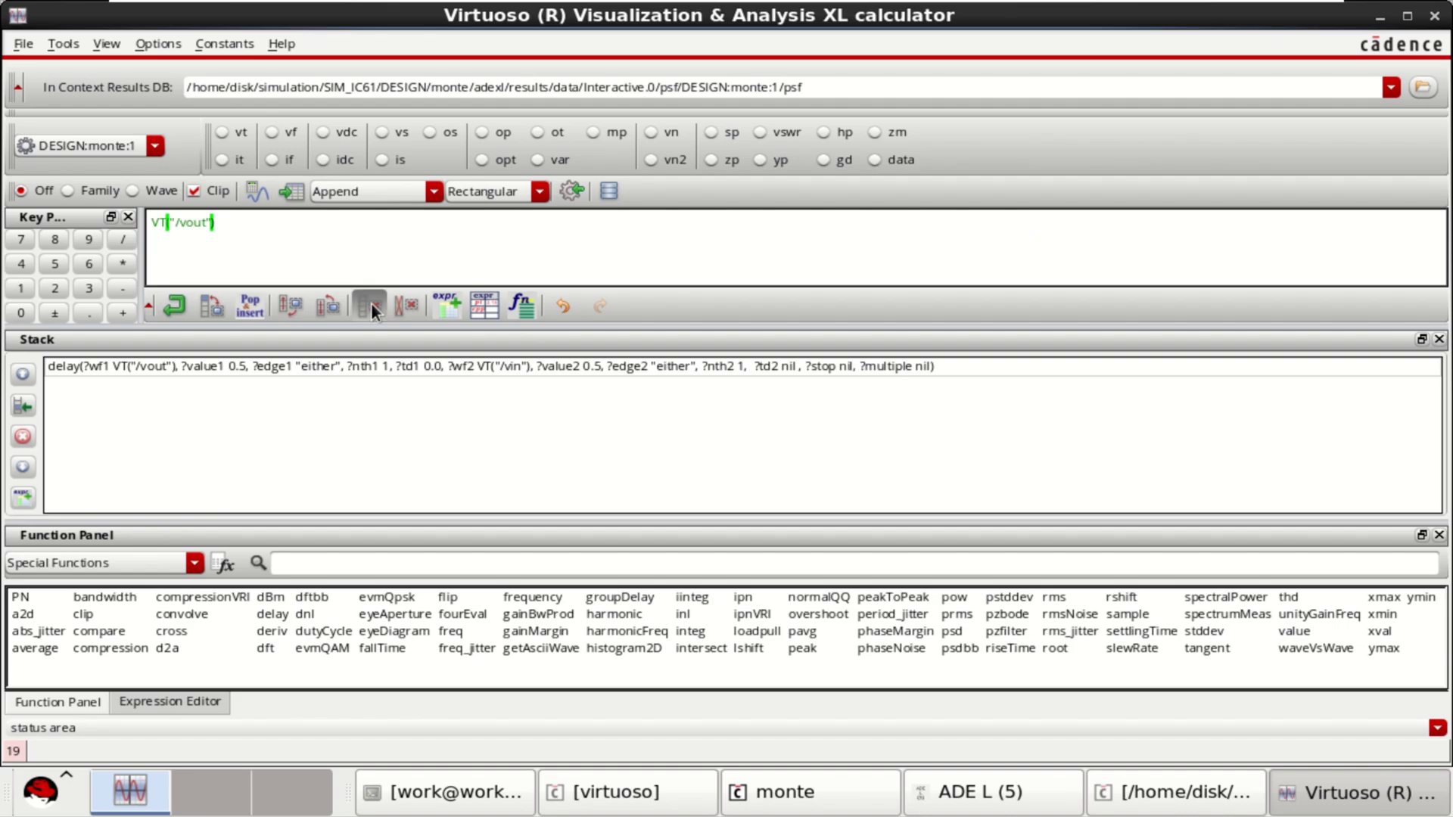
left_click(371, 304)
left_click(409, 307)
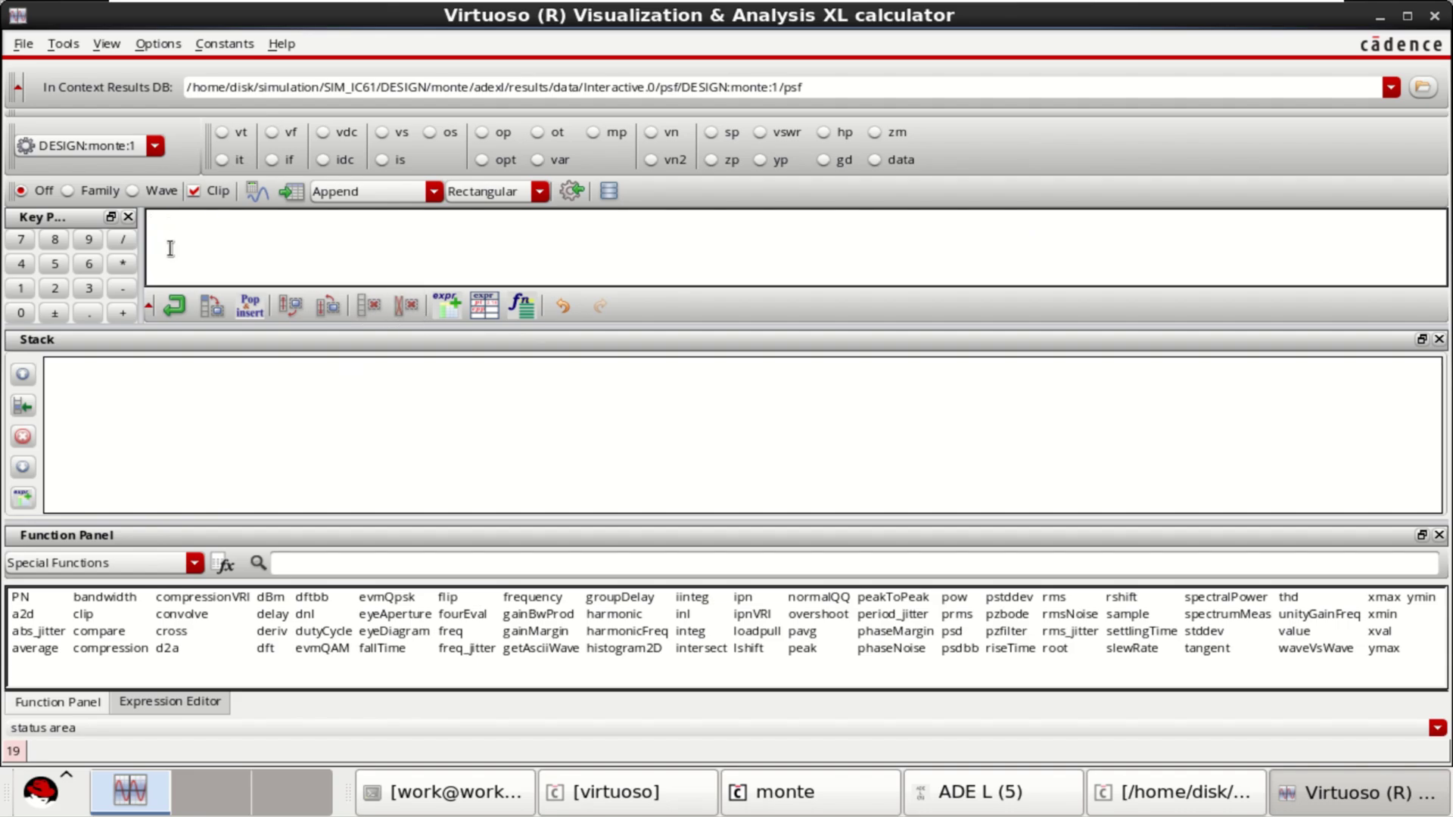
- Load VT("/vout") into the calculator by picking the vout net in the schematic
left_click(221, 133)
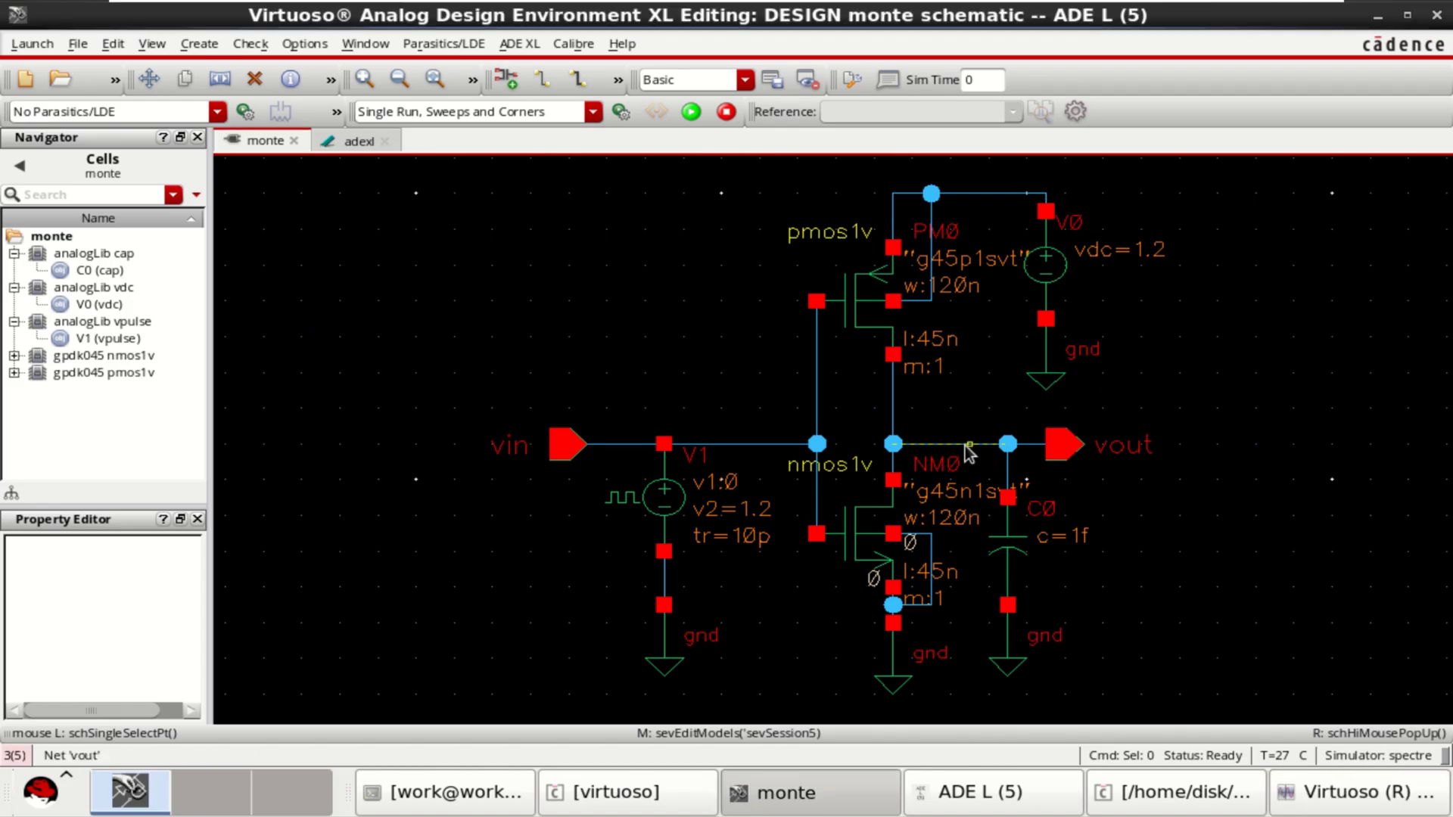
left_click(1022, 445)
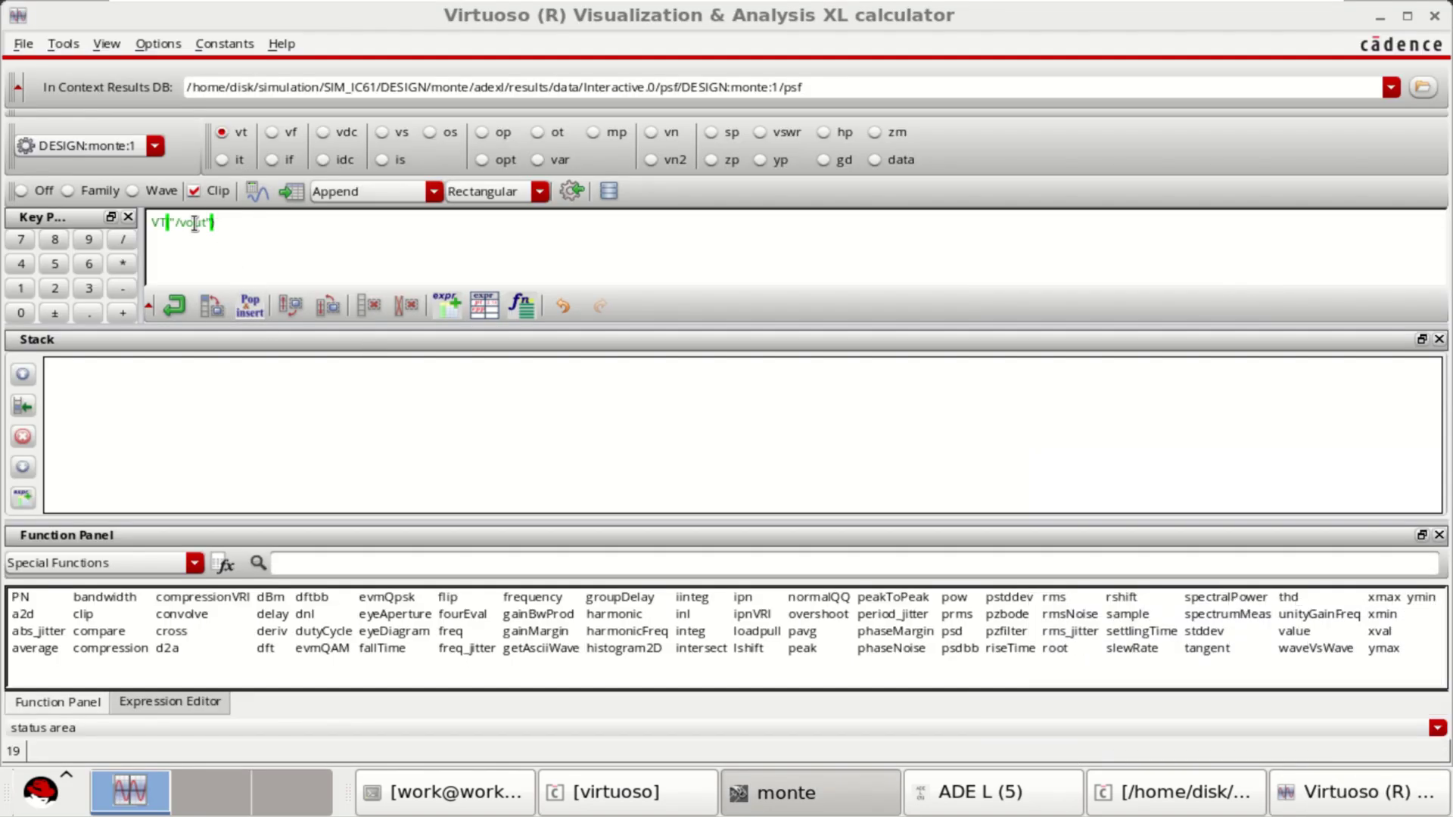
left_click(257, 224)
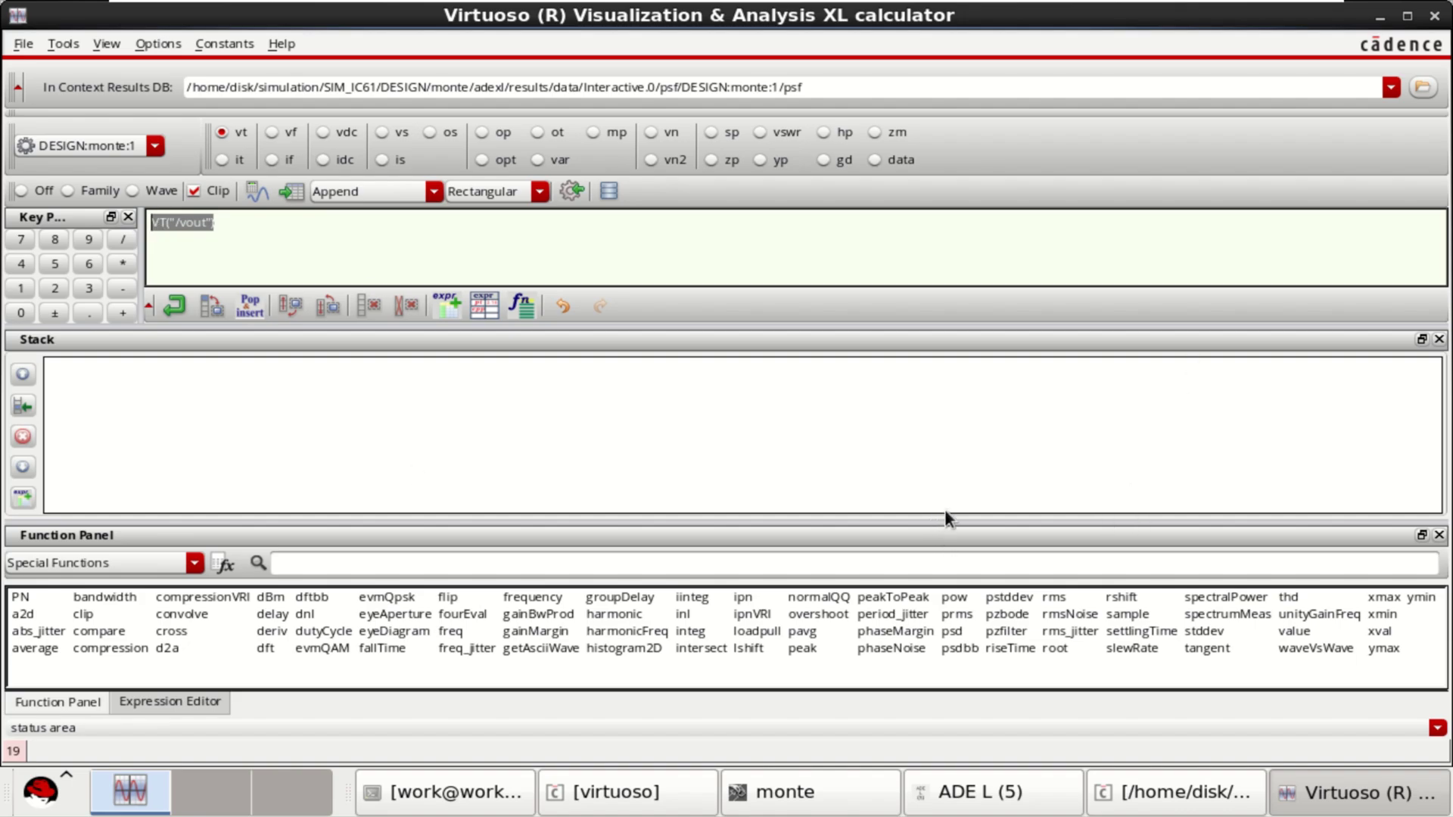
- Open the delay function form with Signal1 VT("/vin") and Signal2 VT("/vout")
left_click(318, 567)
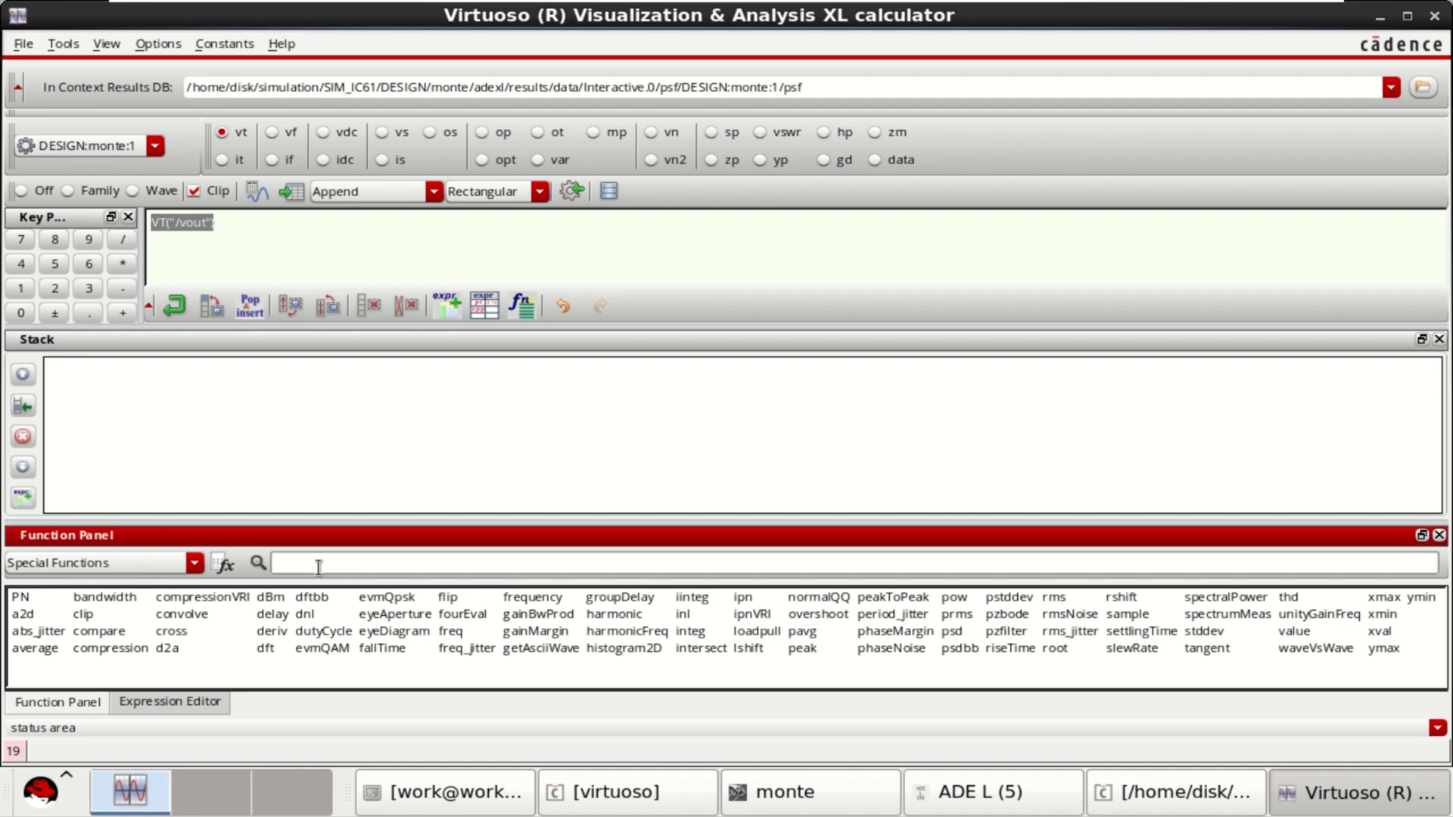
type("delay")
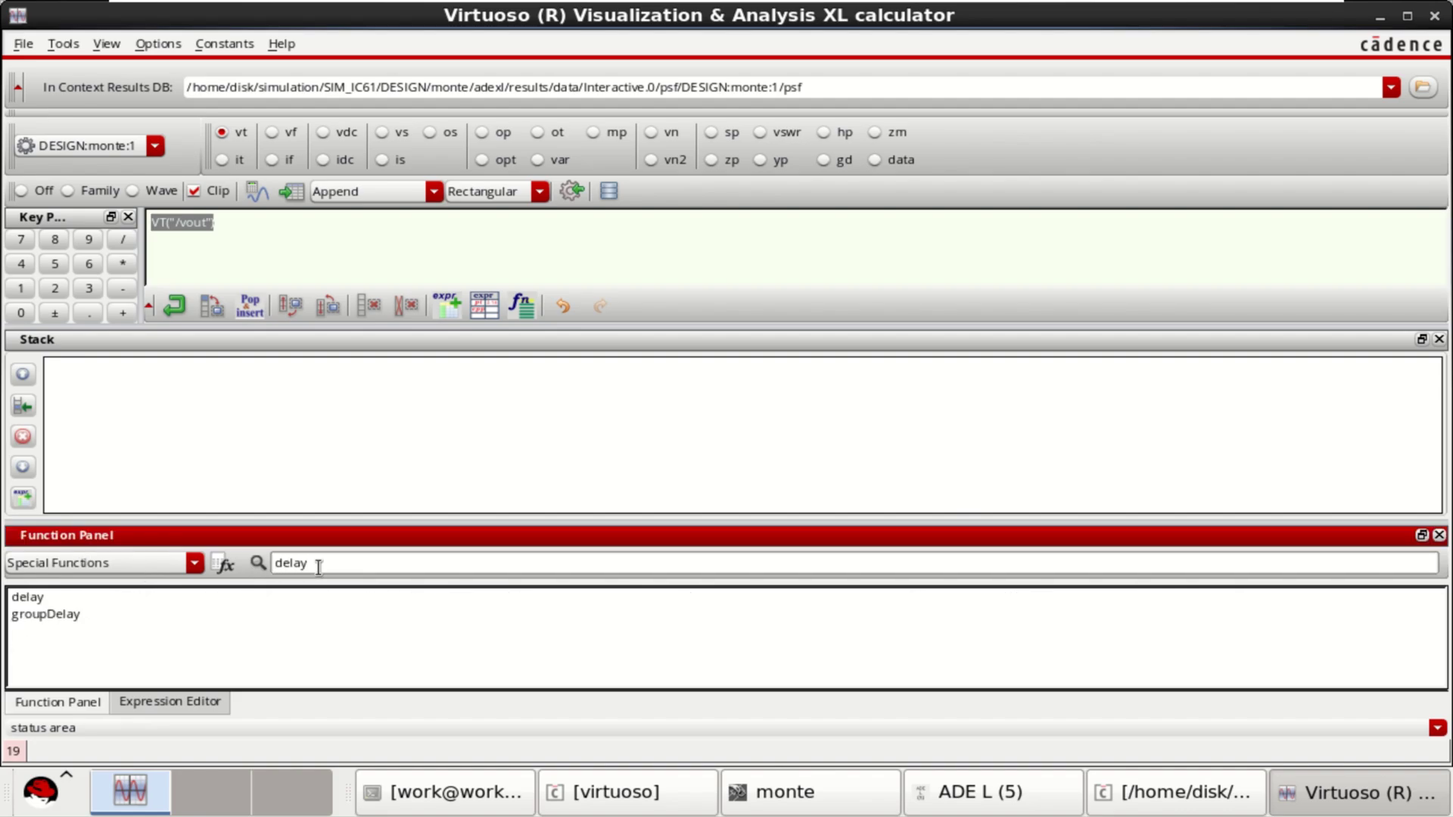
double_click(24, 596)
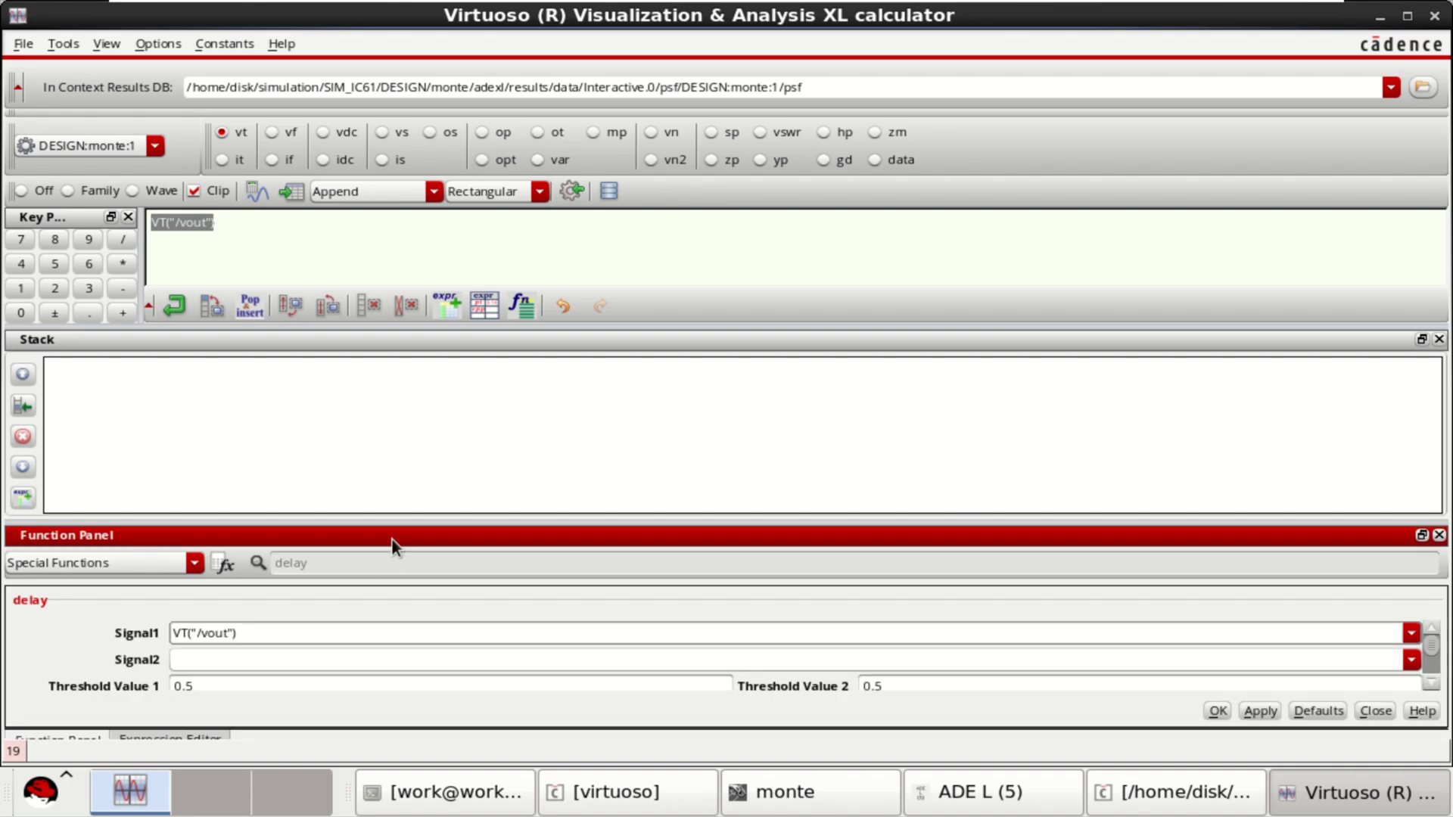
left_click(1438, 340)
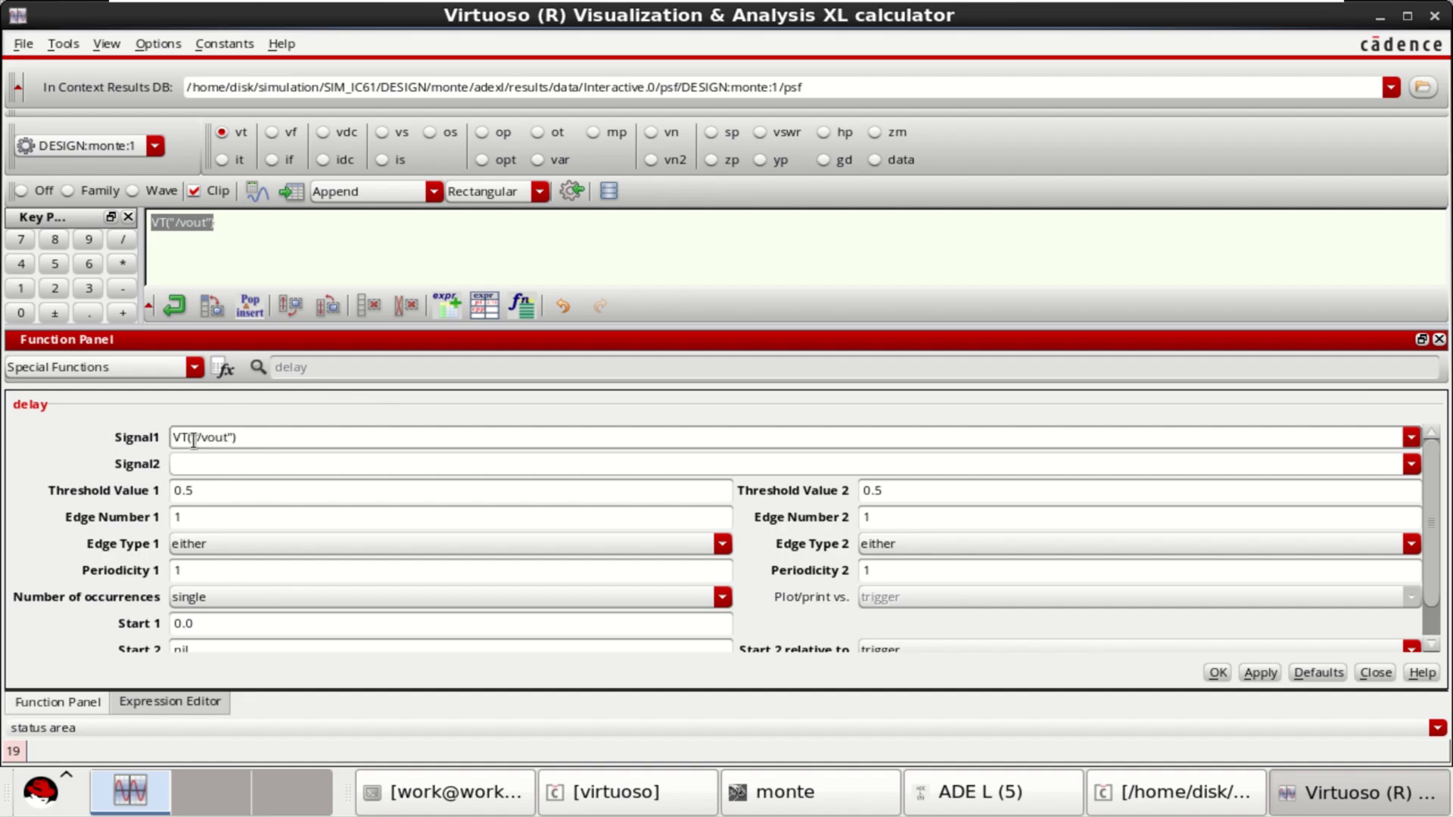
left_click_drag(262, 436, 172, 438)
key("ctrl+c")
left_click(209, 464)
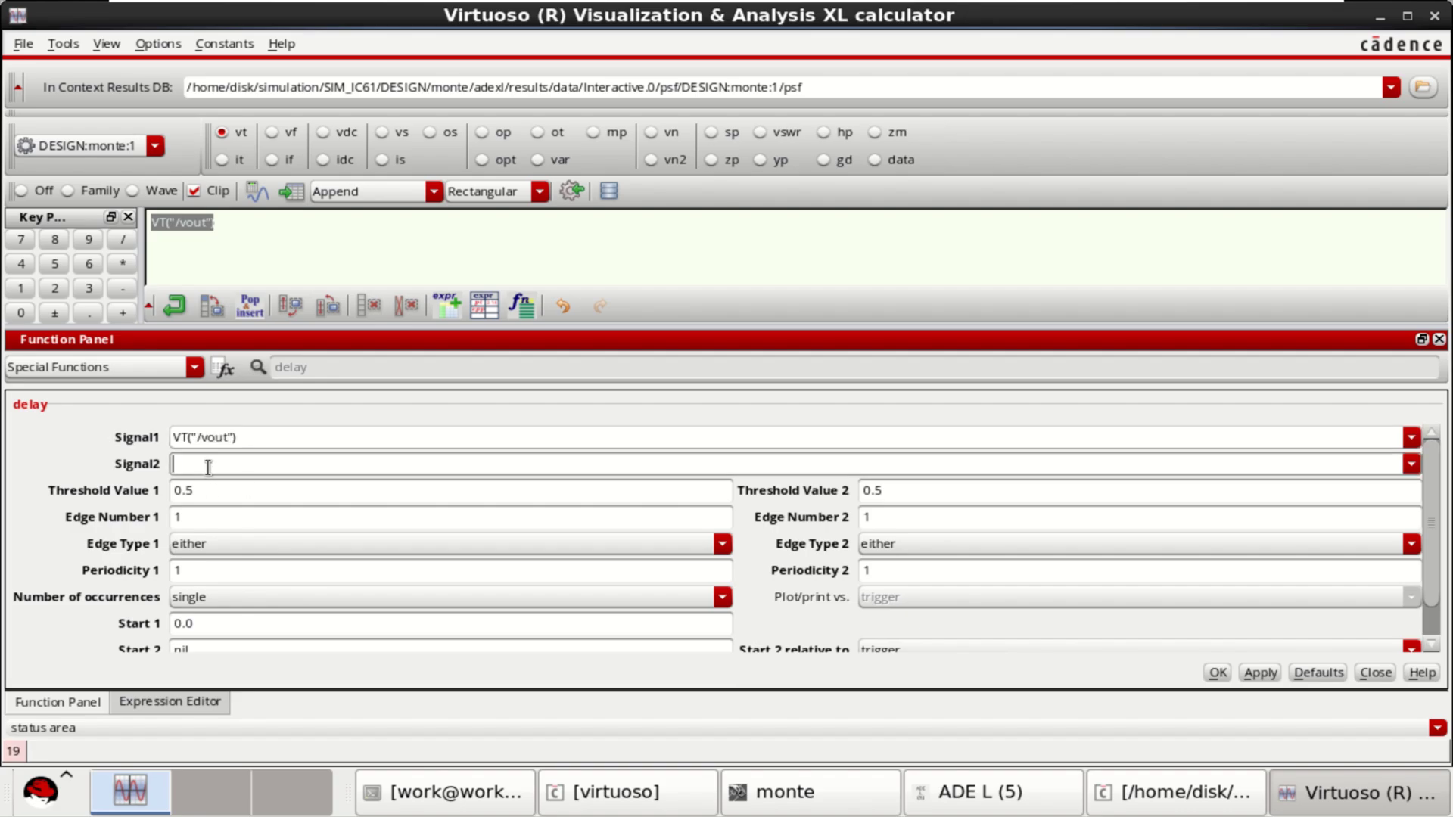
middle_click(254, 466)
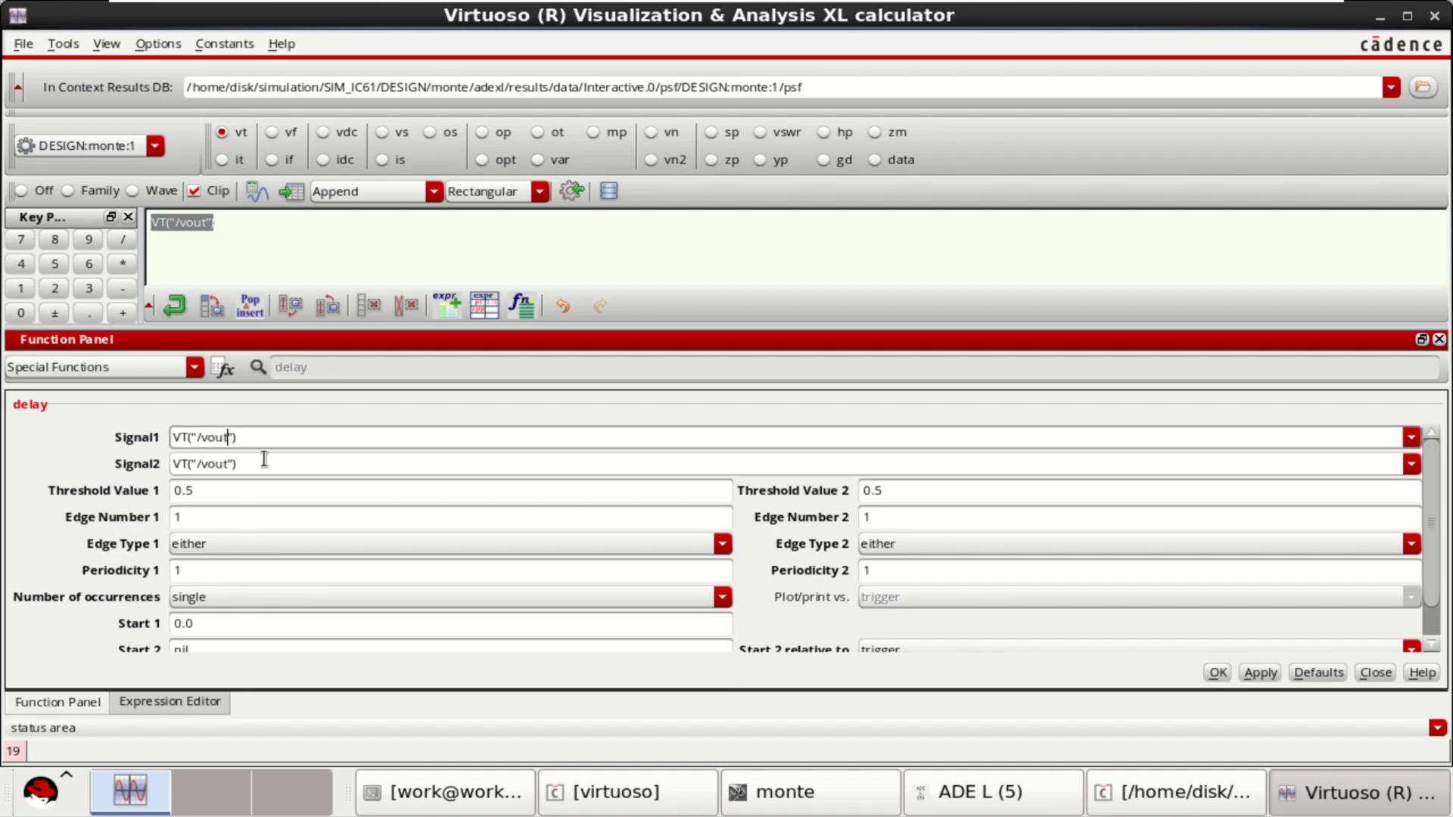
key("BackSpace")
key("BackSpace")
key("BackSpace")
type("in")
- Set both delay threshold values to 0.6
left_click(243, 491)
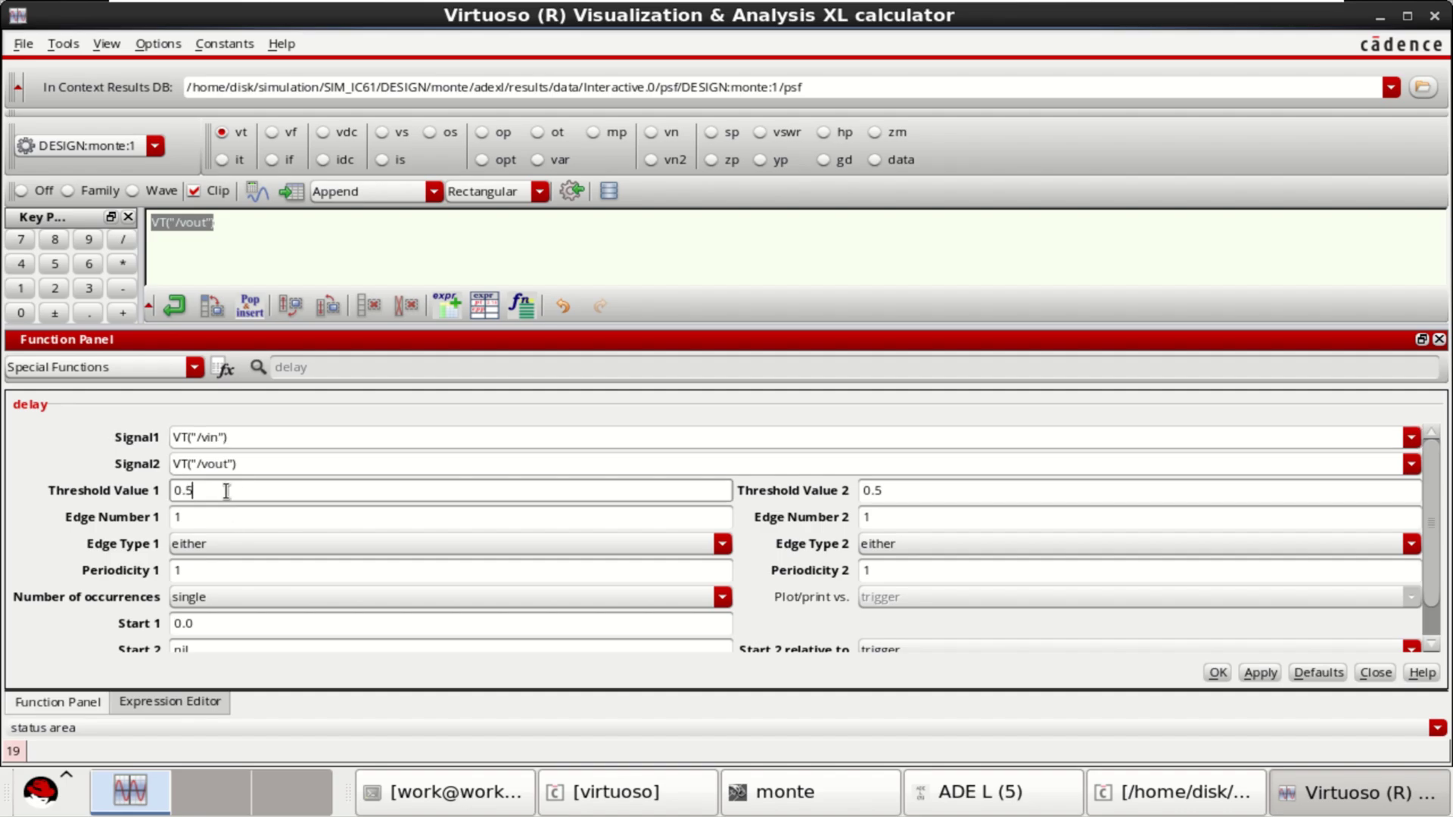
left_click_drag(201, 490, 160, 488)
type("1.2")
key("BackSpace")
key("BackSpace")
key("BackSpace")
type("0.6")
left_click(928, 492)
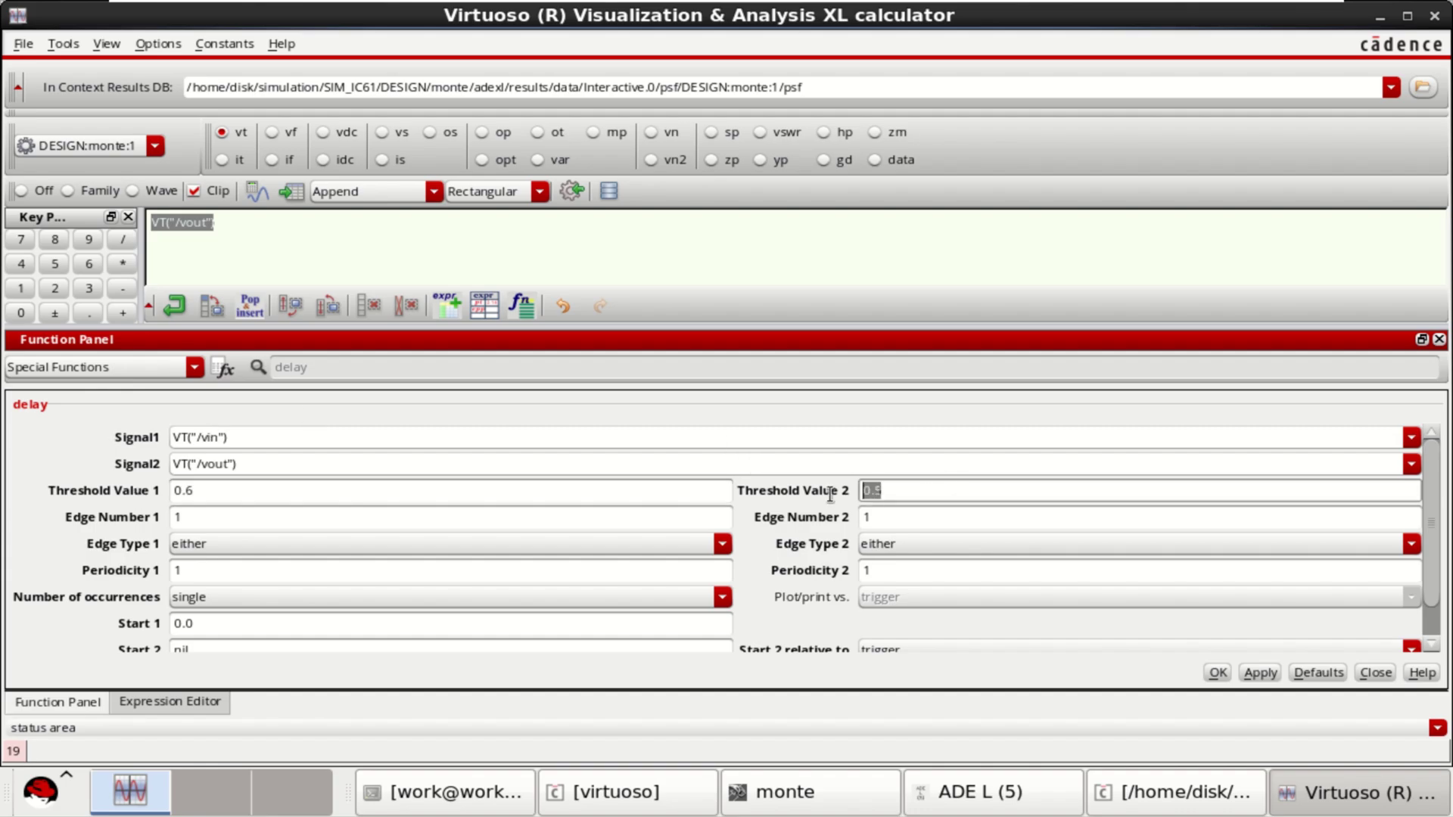
key("BackSpace")
type("6")
- Set Edge Type 1 to rising and Edge Type 2 to falling, then apply the delay form
left_click(229, 542)
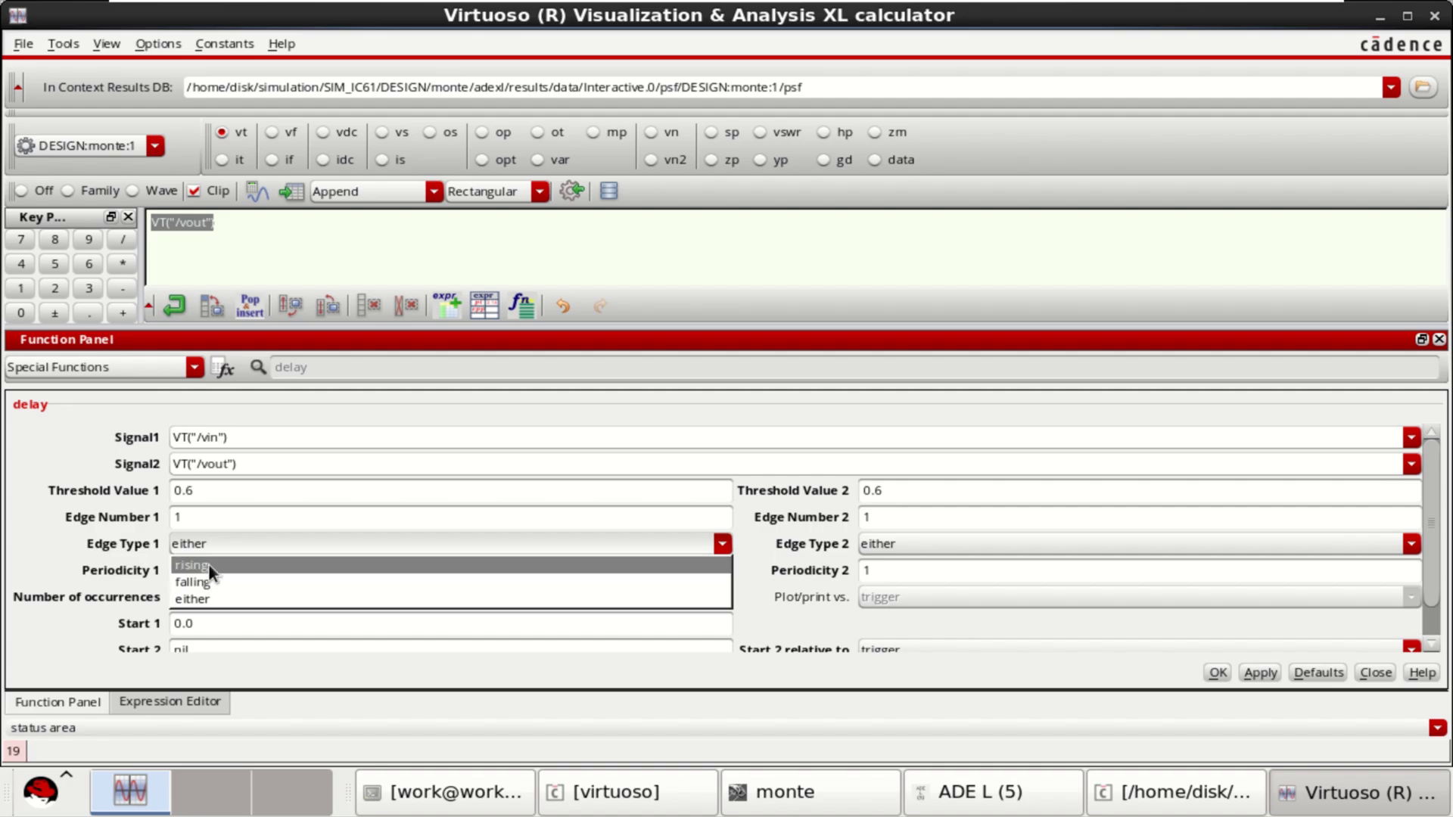
left_click(207, 565)
left_click(969, 543)
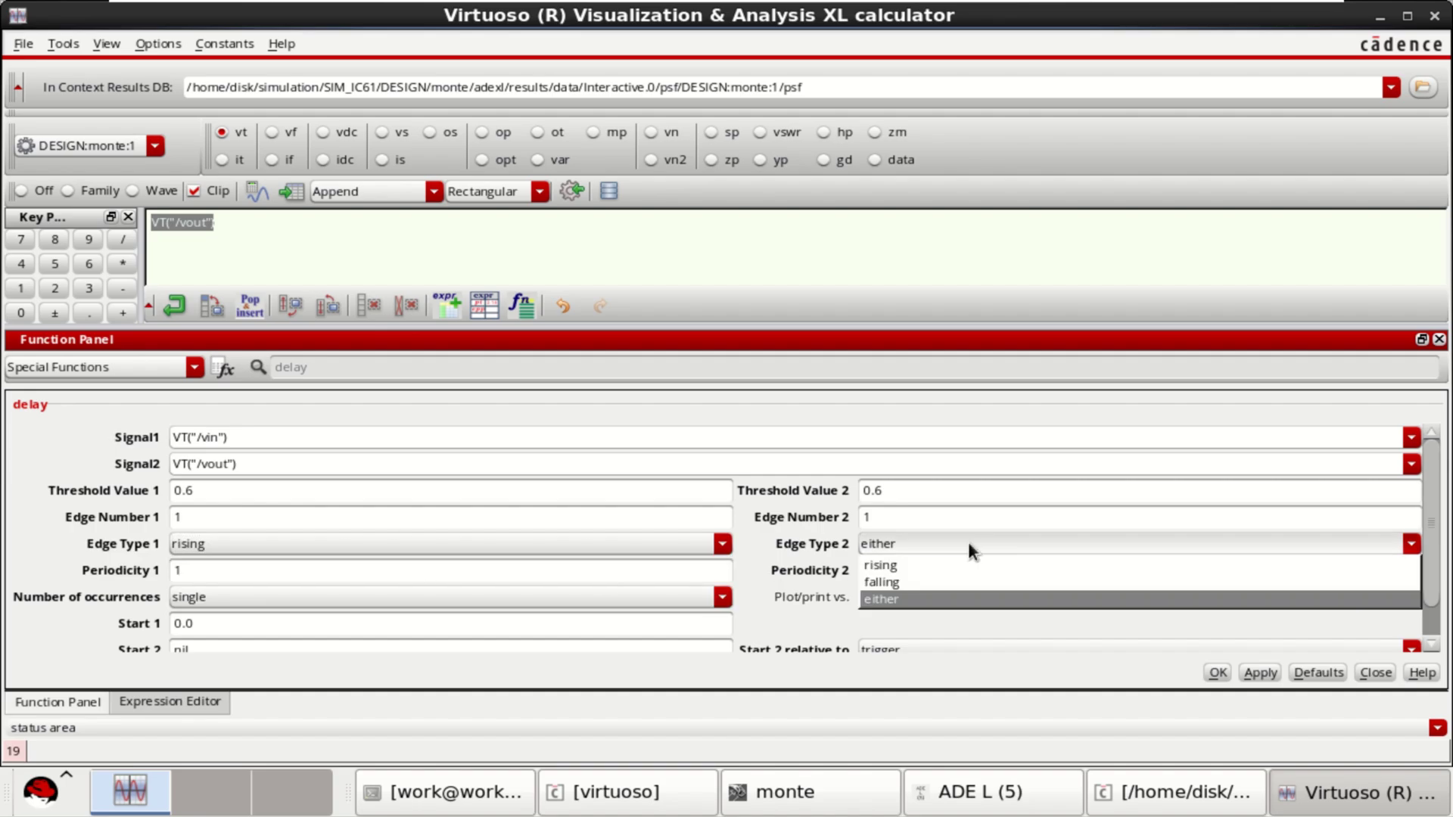
left_click(919, 581)
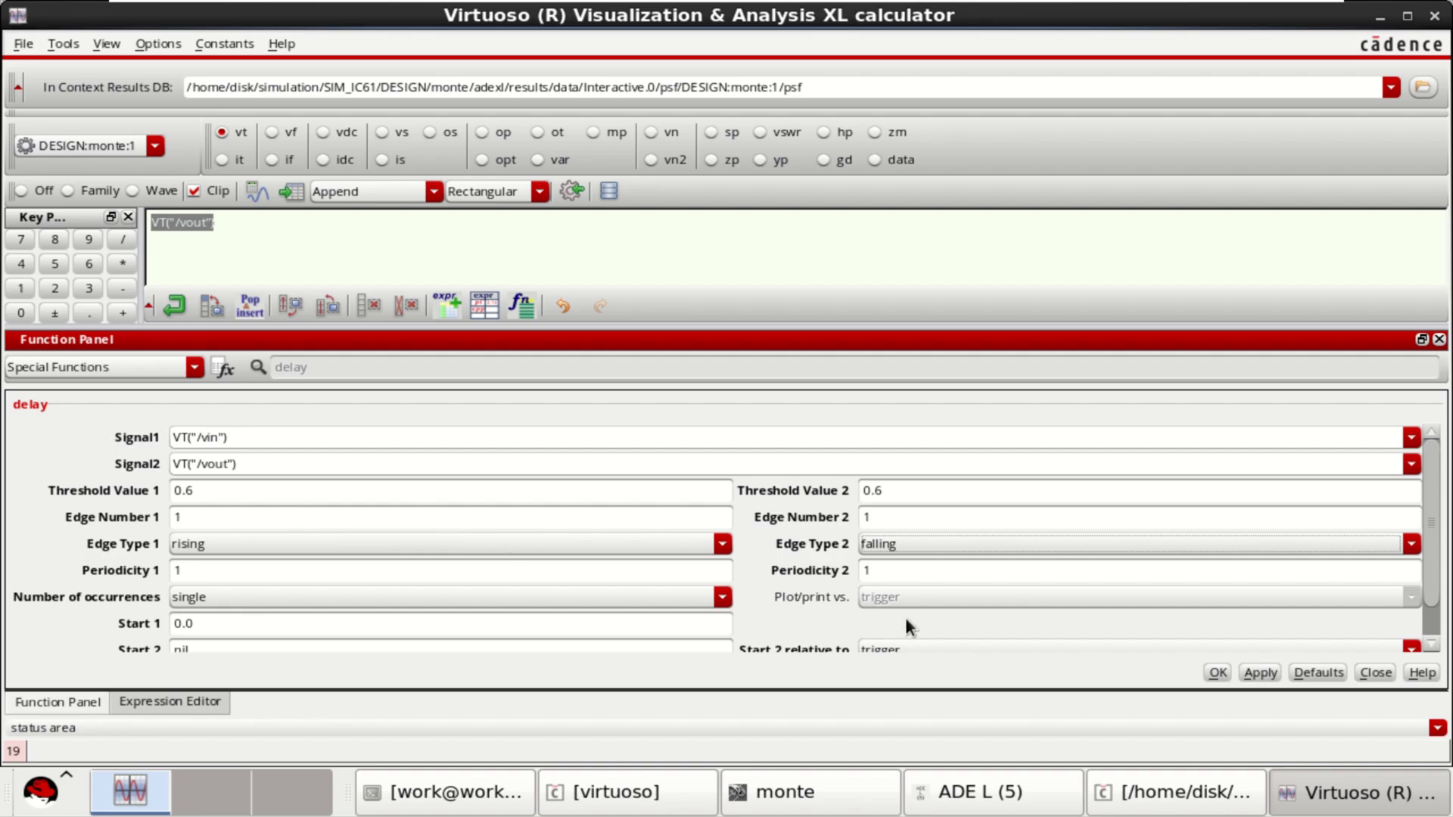
left_click(1217, 674)
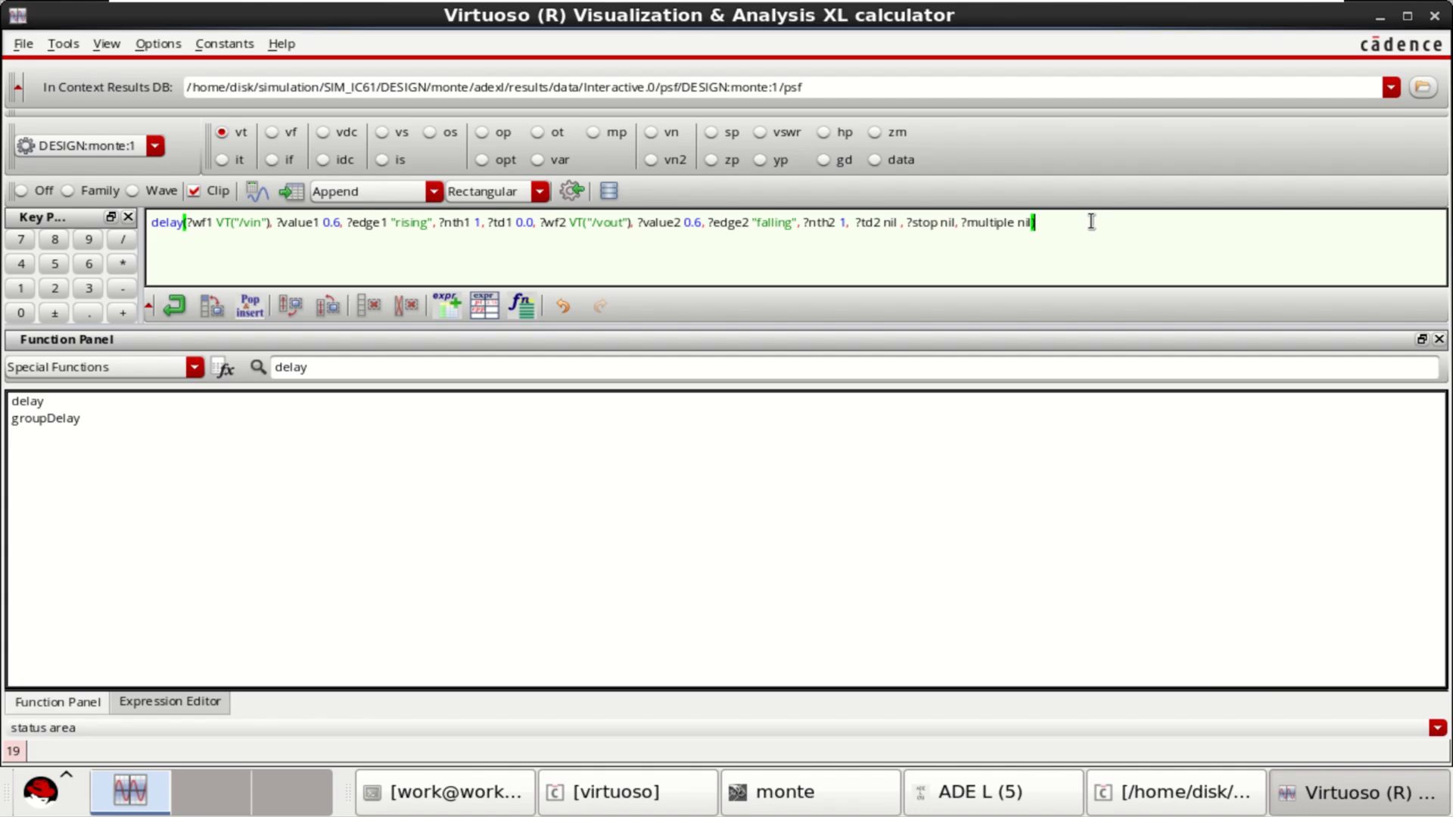
- Send the calculator's delay expression to the ADE XL outputs
left_click_drag(1091, 224, 162, 231)
triple_click(159, 227)
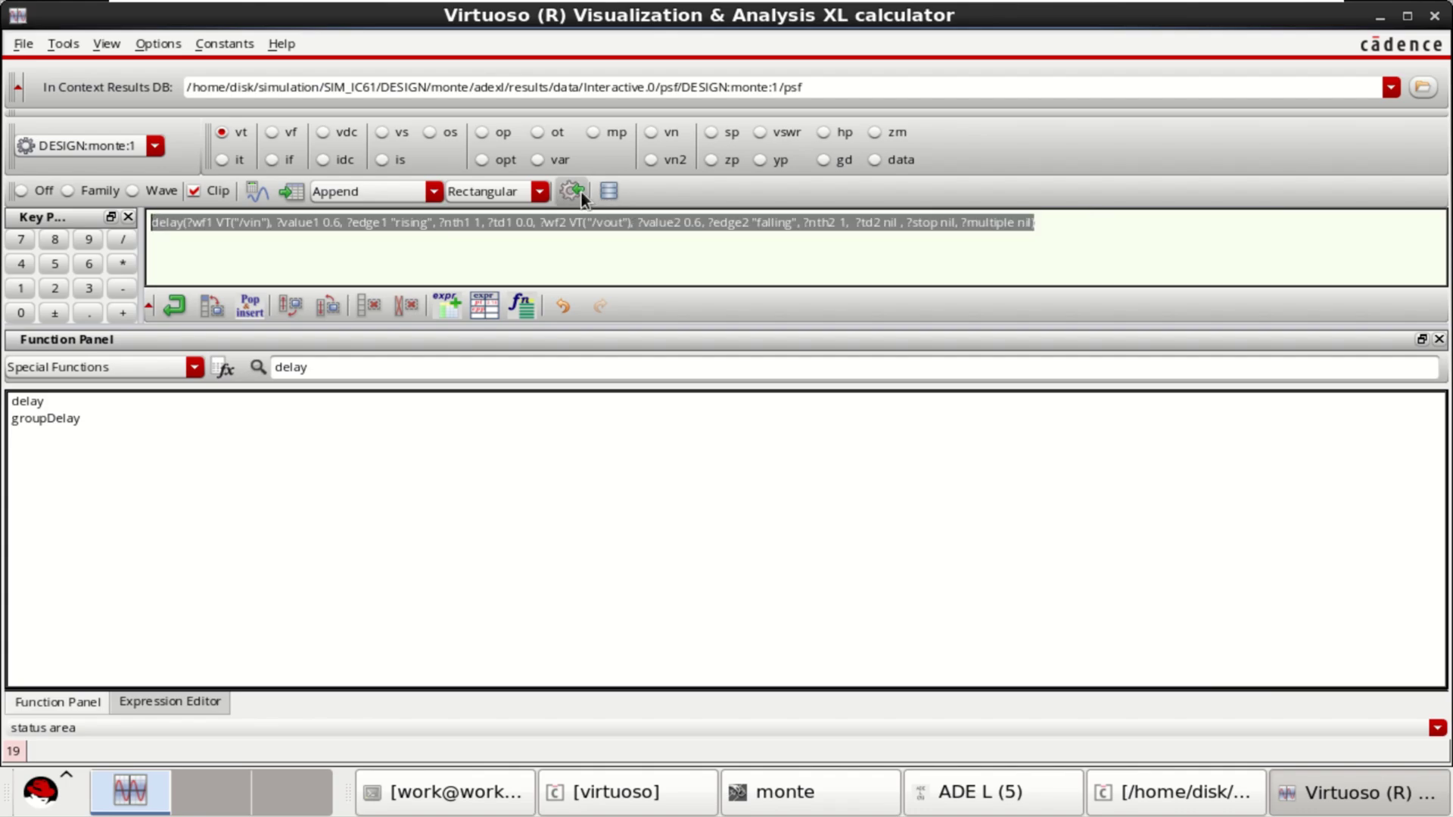
left_click(1379, 18)
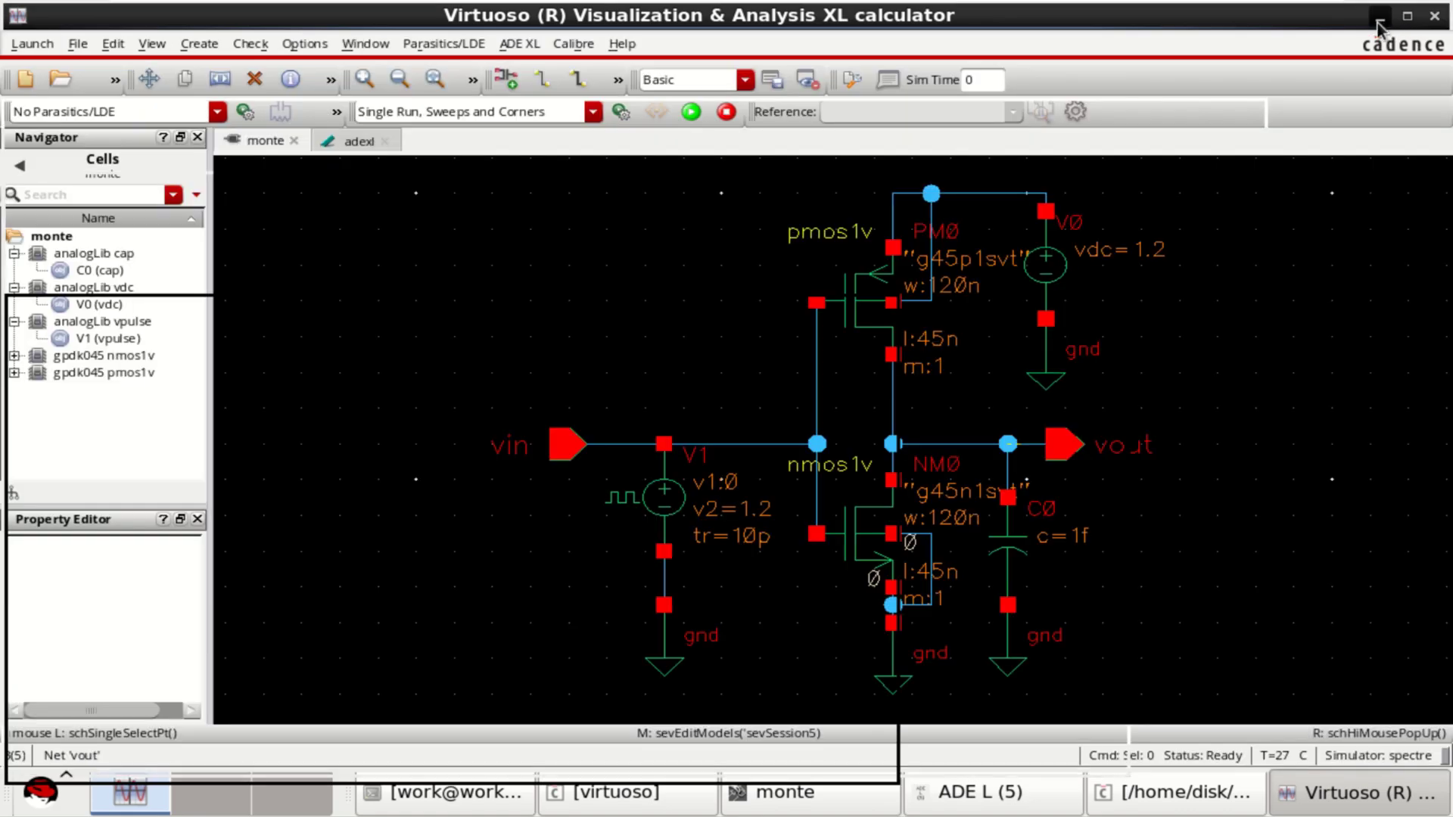
- Name the new delay output tpdf in the ADE XL Outputs Setup
left_click(360, 143)
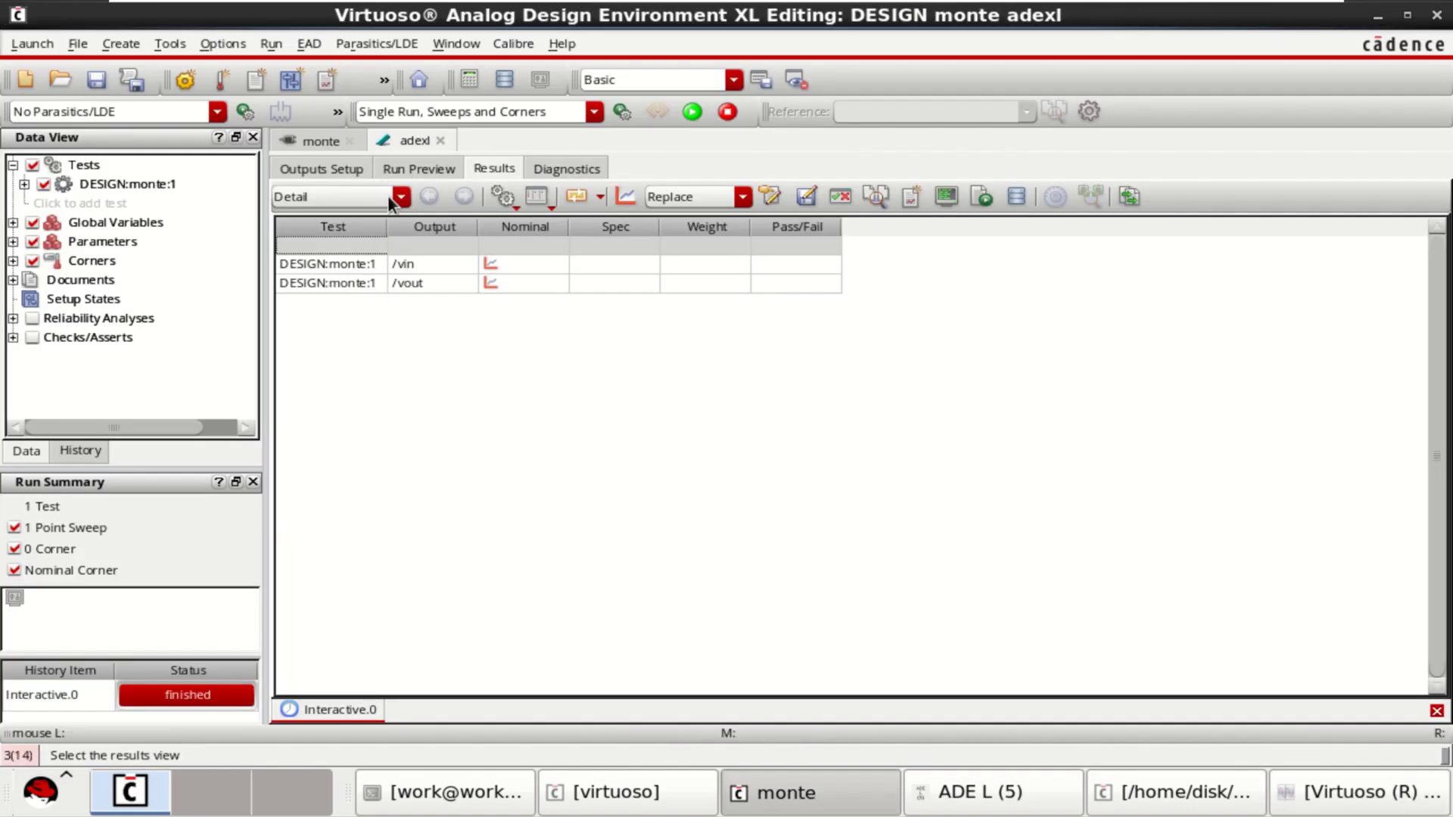
left_click(322, 166)
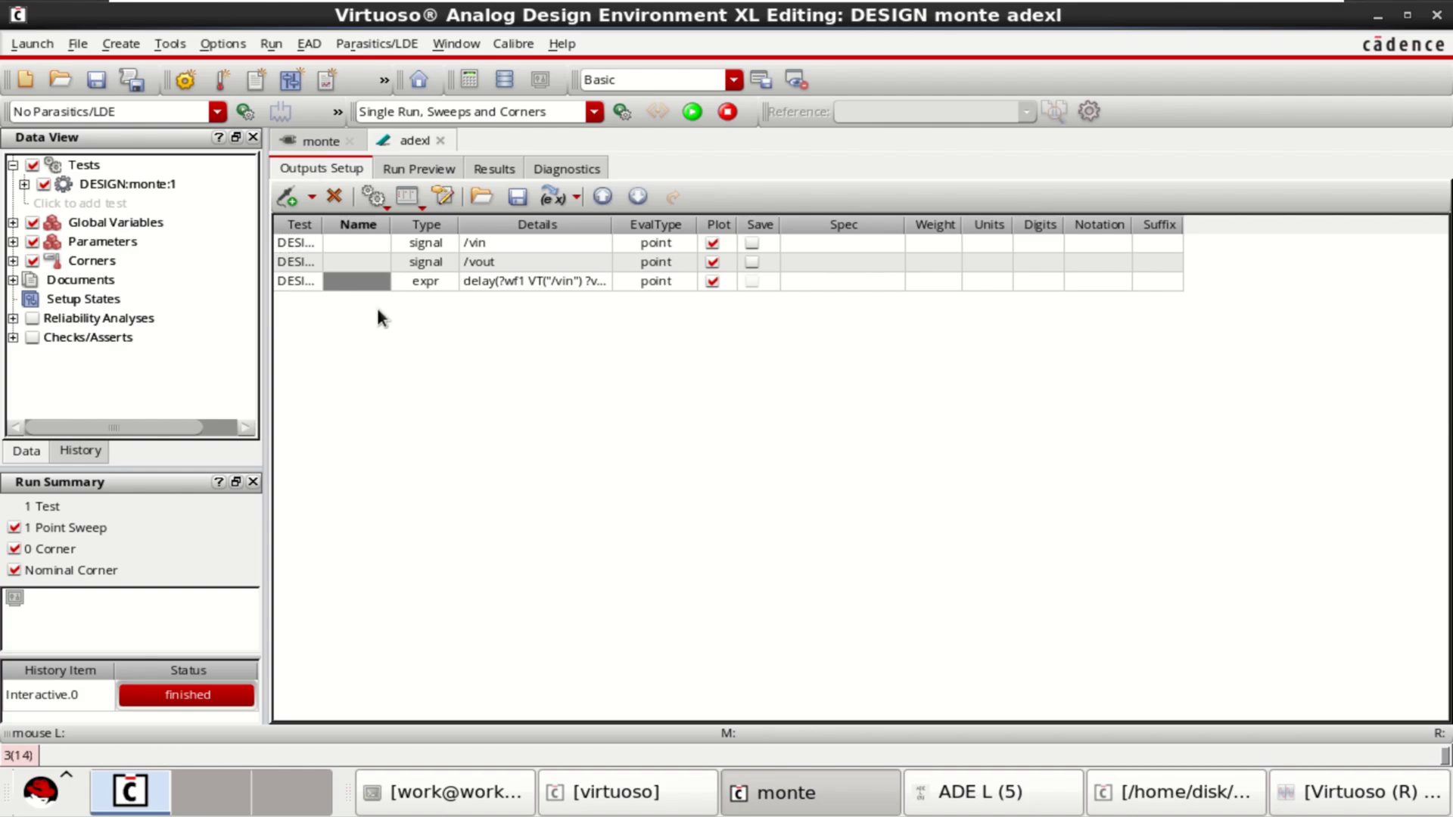
double_click(361, 282)
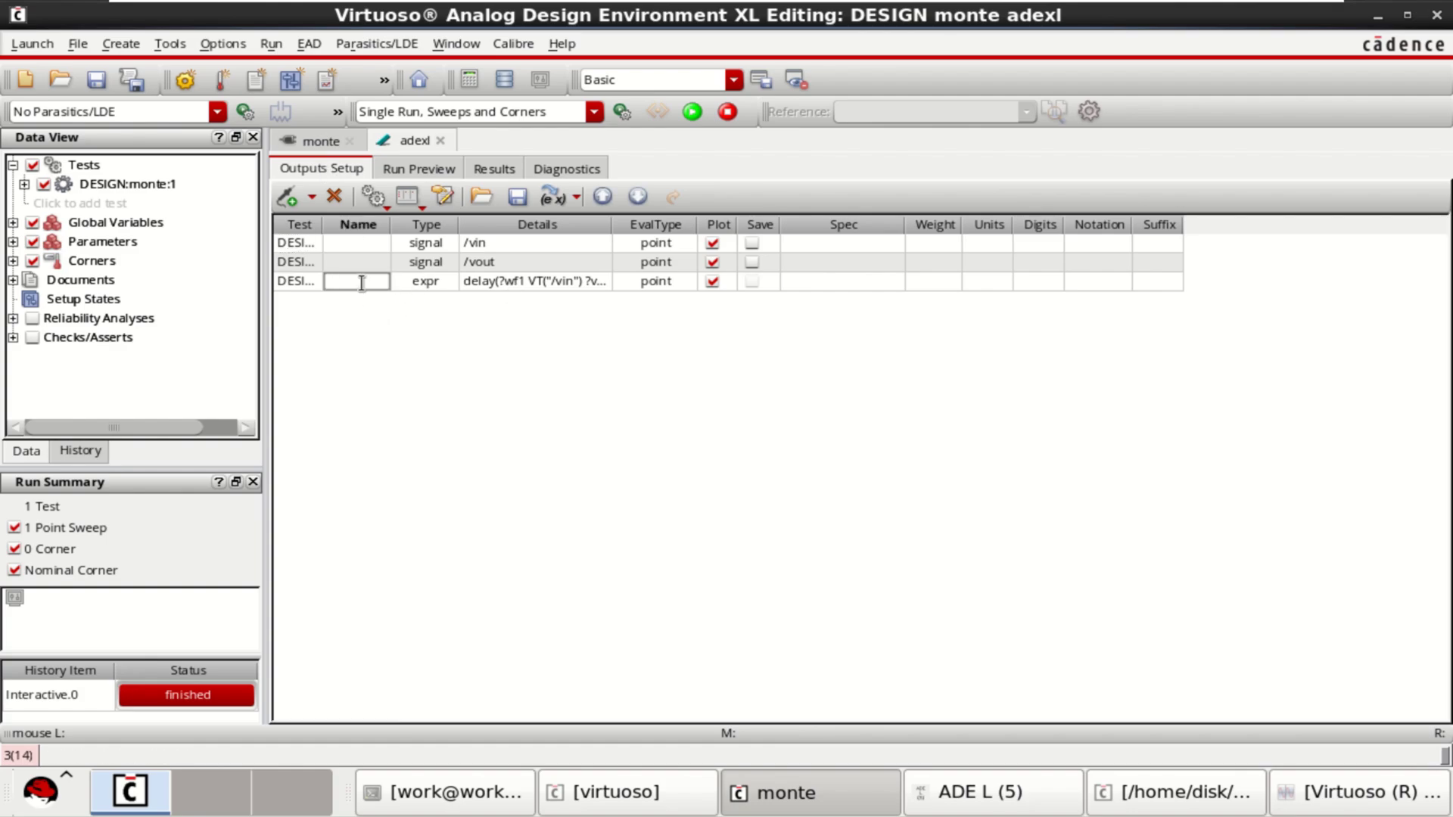
type("tpdf")
left_click(361, 328)
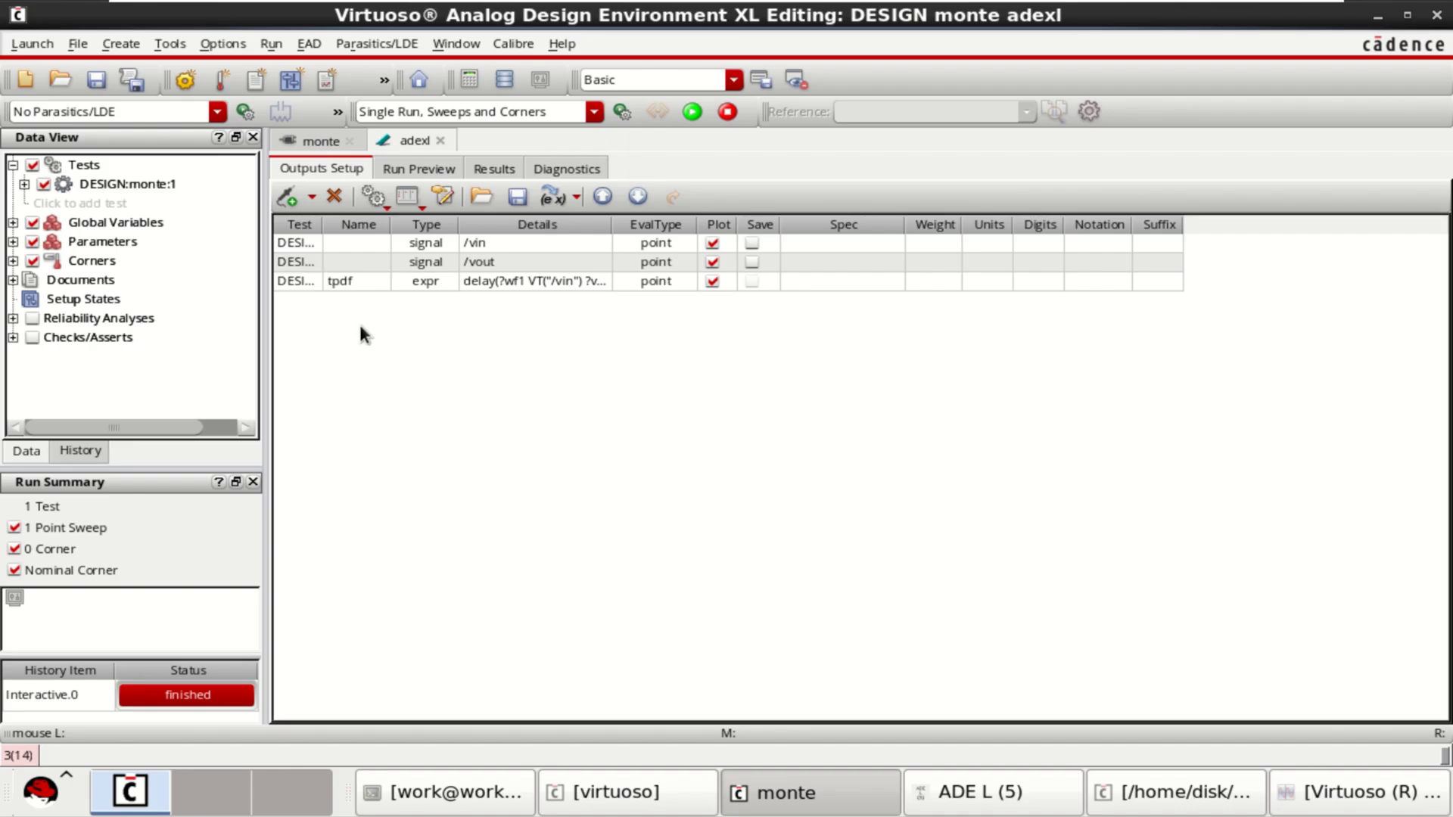
left_click(1361, 793)
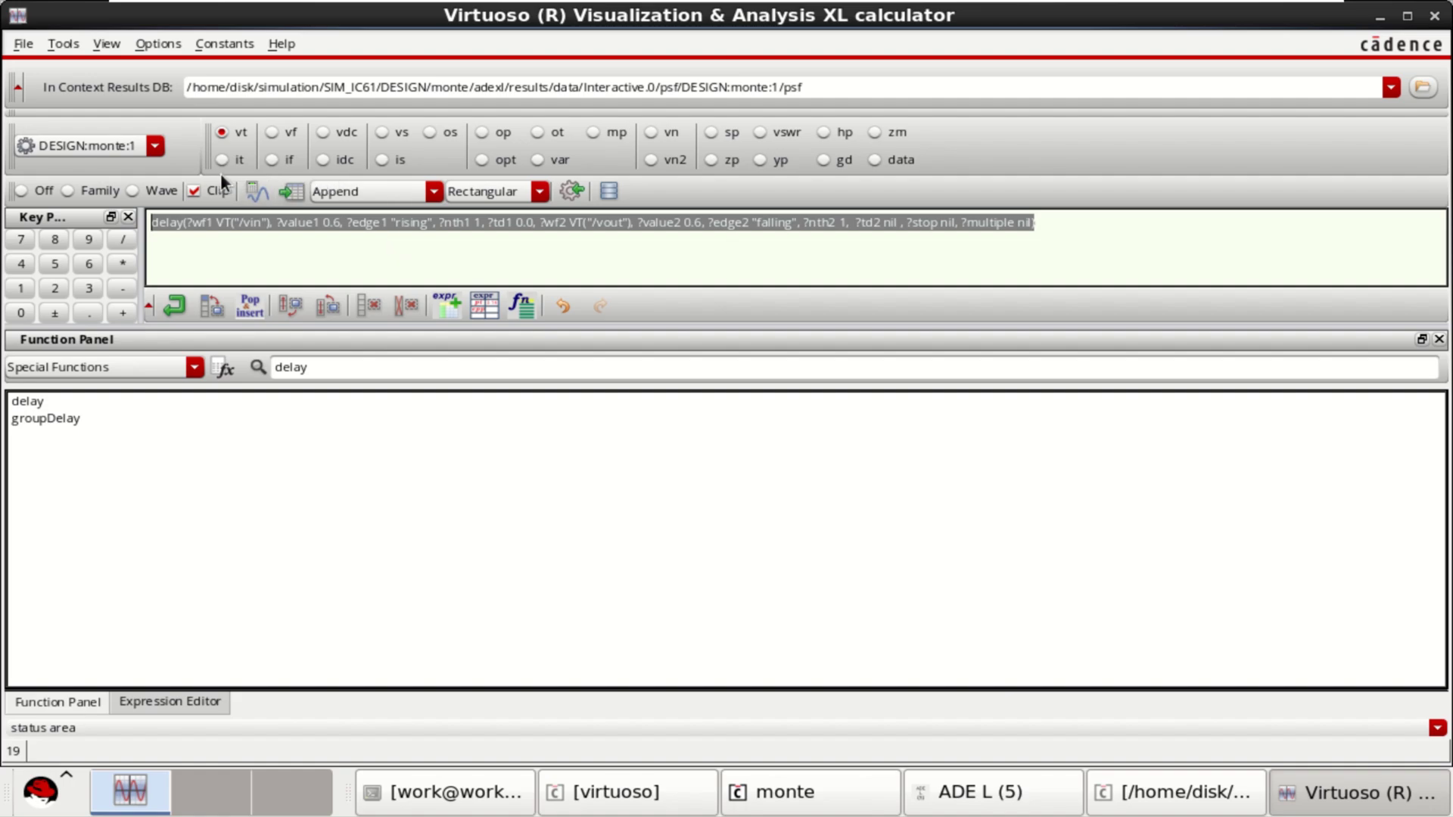
- Clear the calculator buffer and load VT("/vout") from the schematic's vout net
left_click(371, 306)
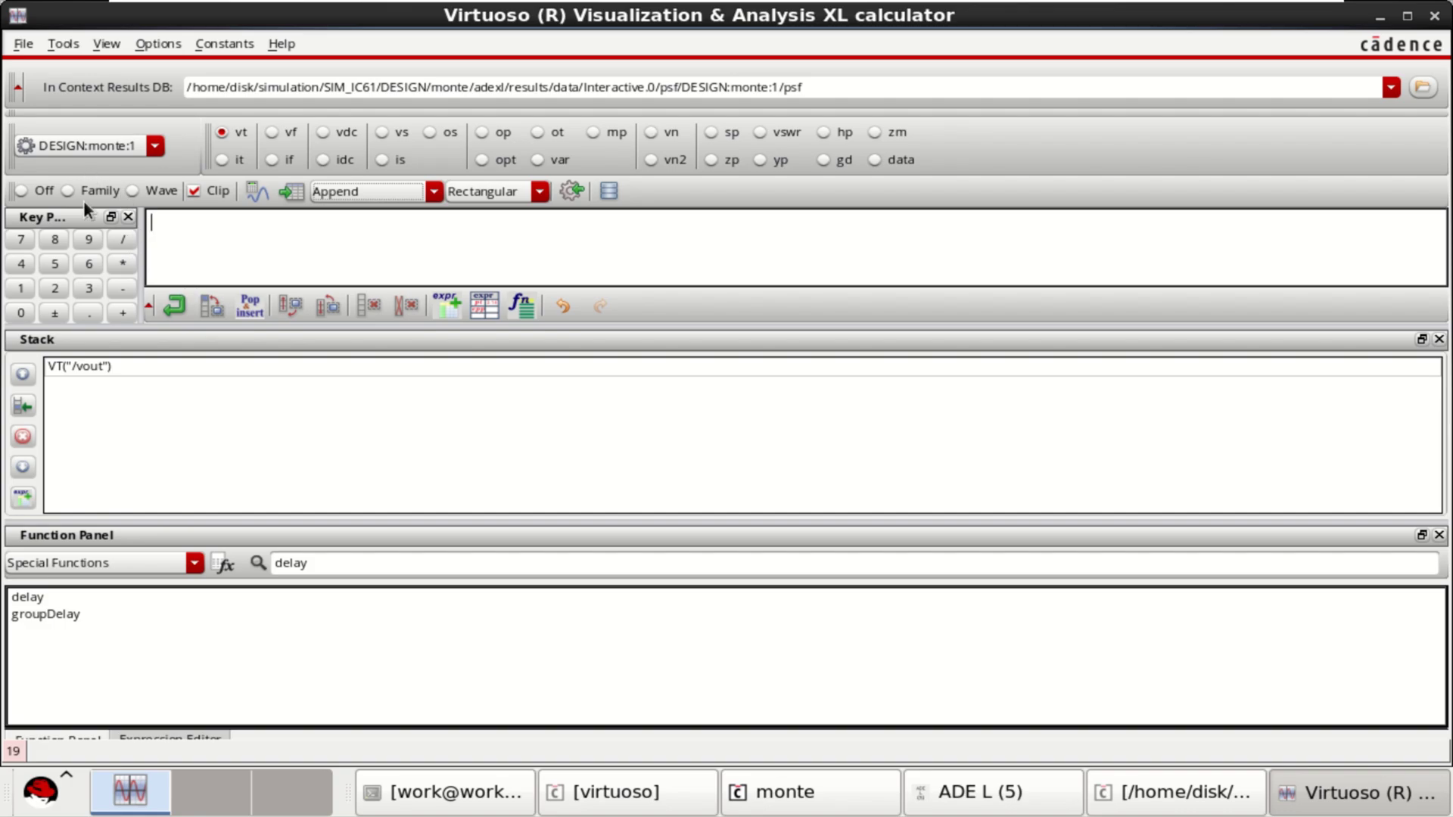
left_click(25, 189)
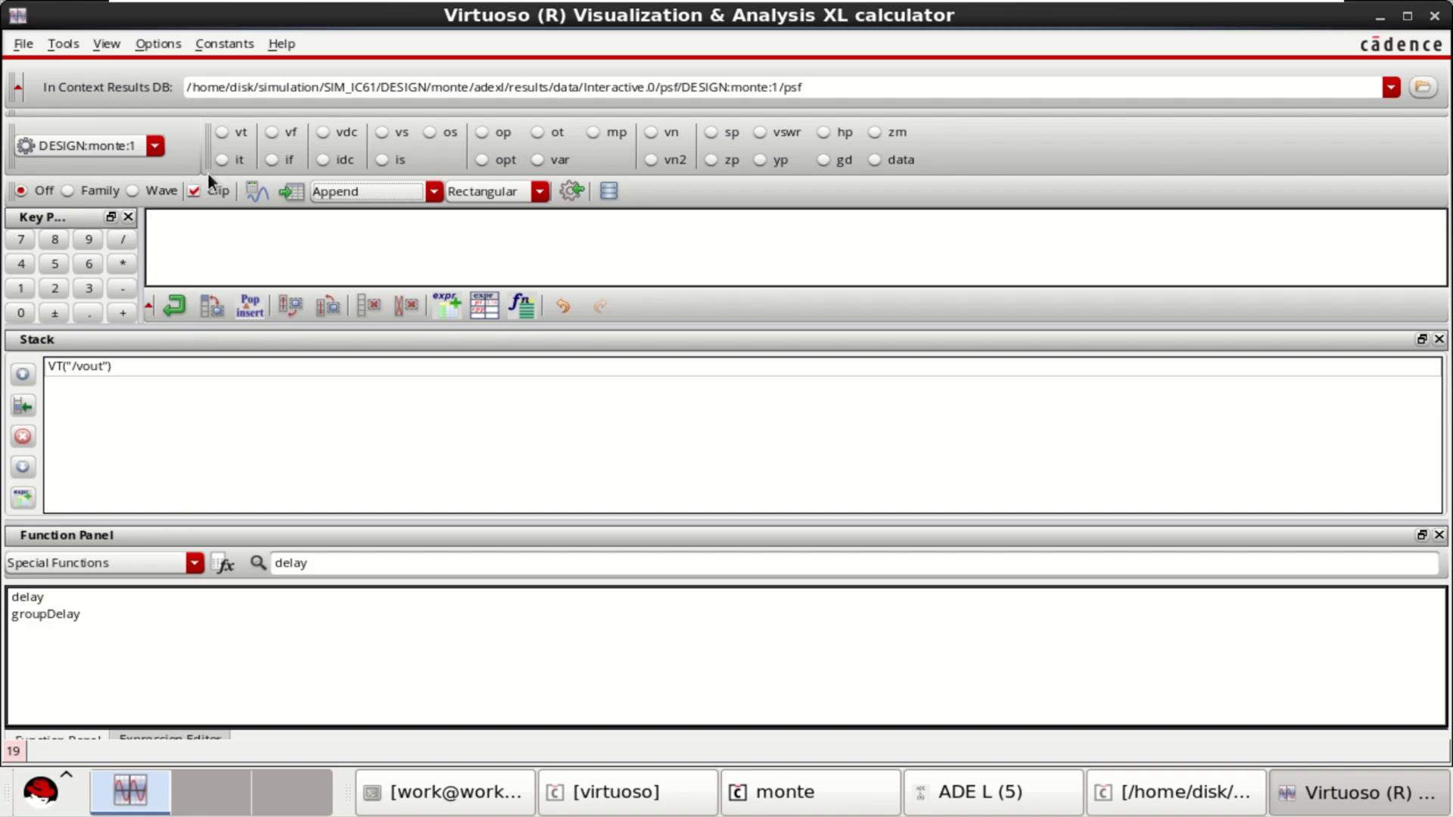
left_click(221, 134)
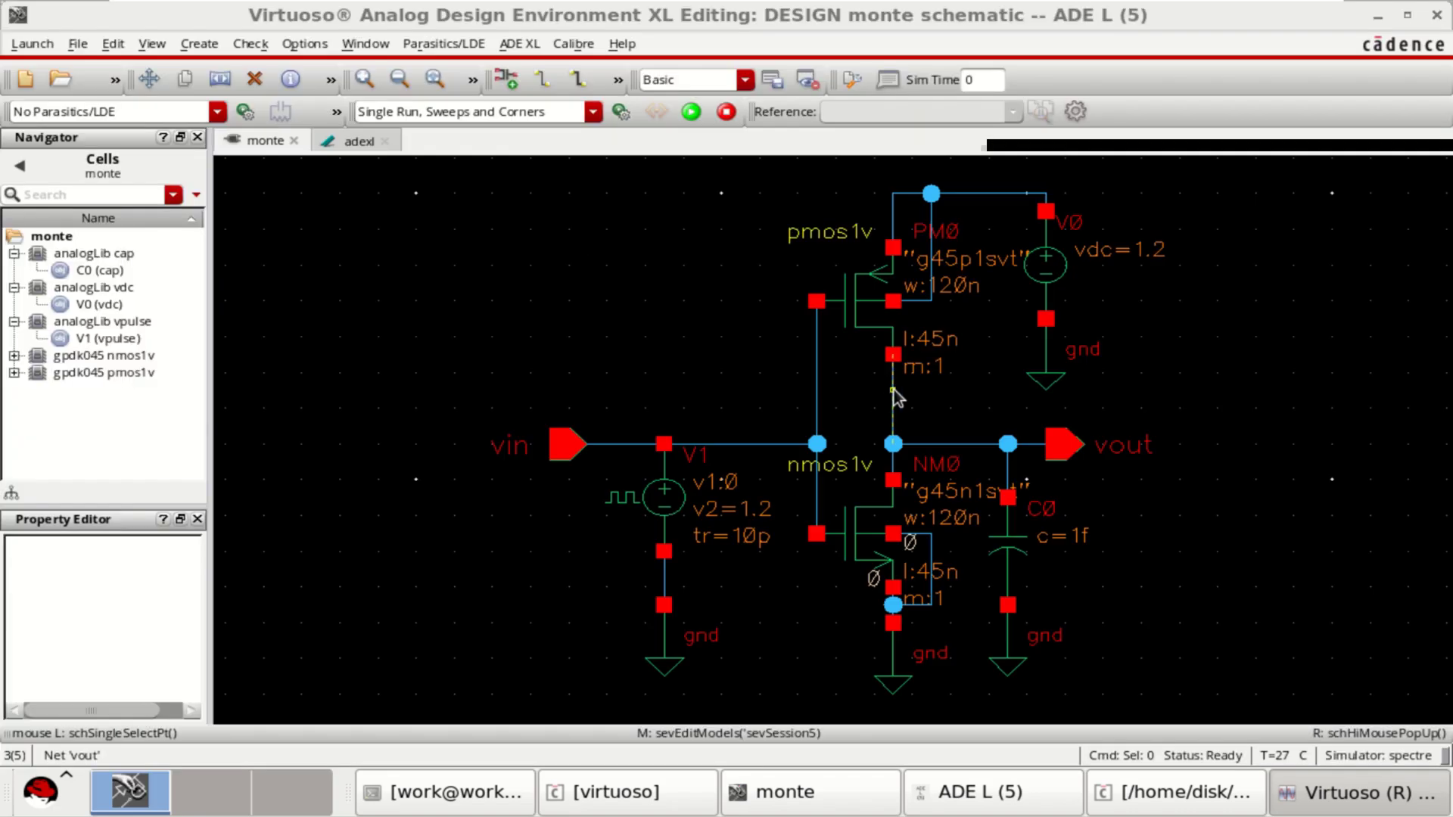
left_click(969, 446)
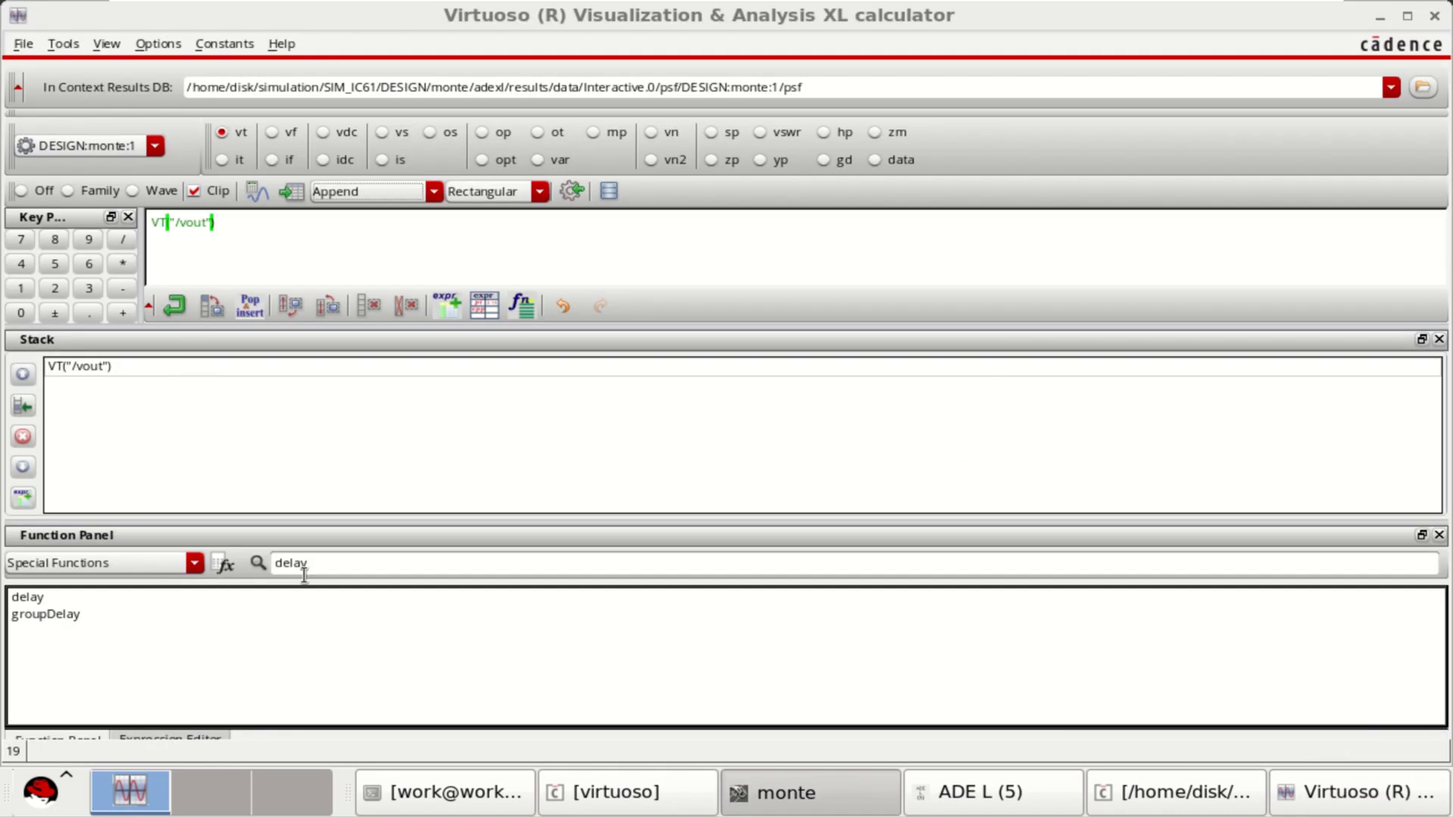
- Open the delay form and change Signal1 to VT("/vin")
left_click(34, 597)
left_click(34, 597)
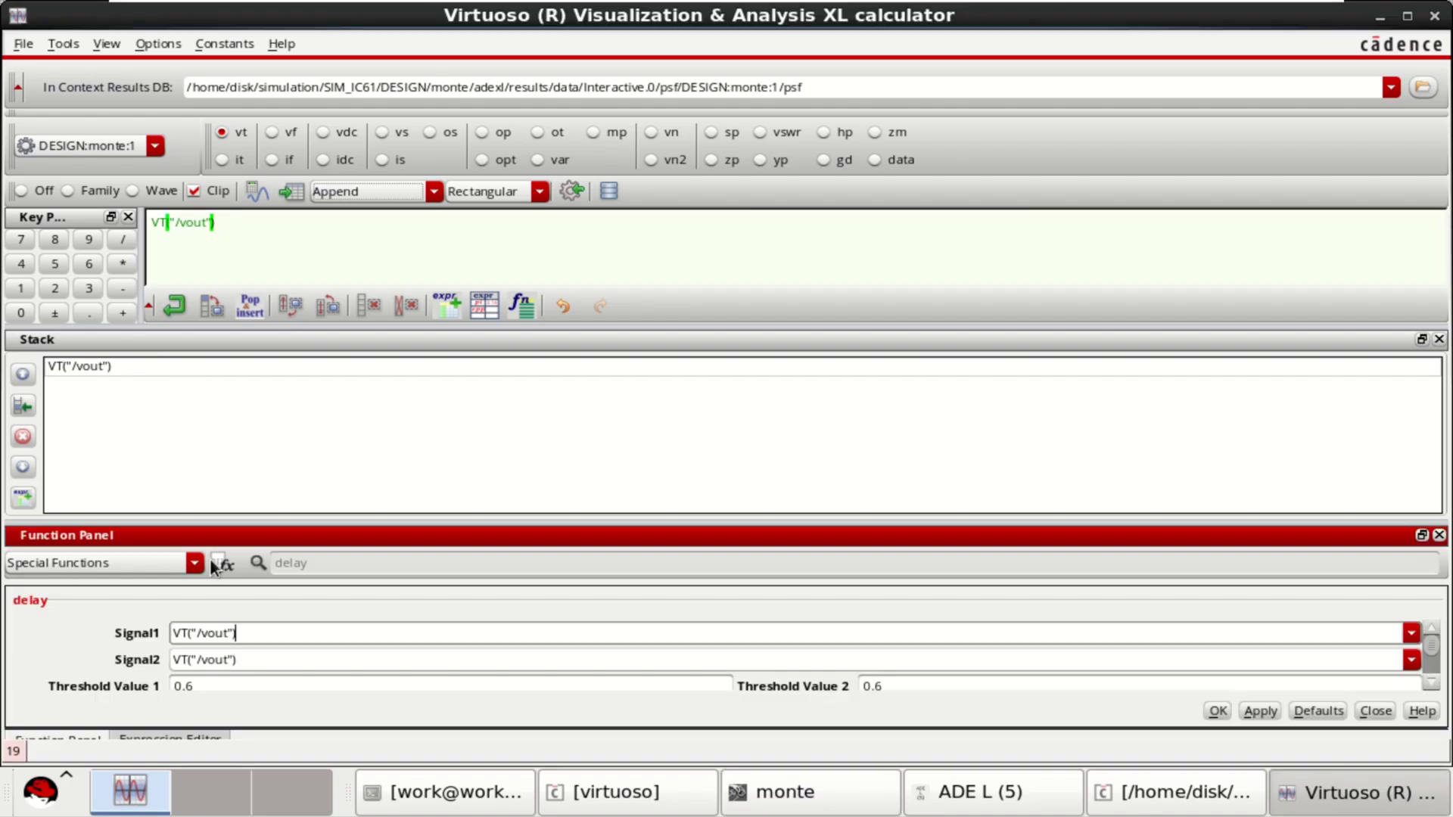
left_click(1439, 339)
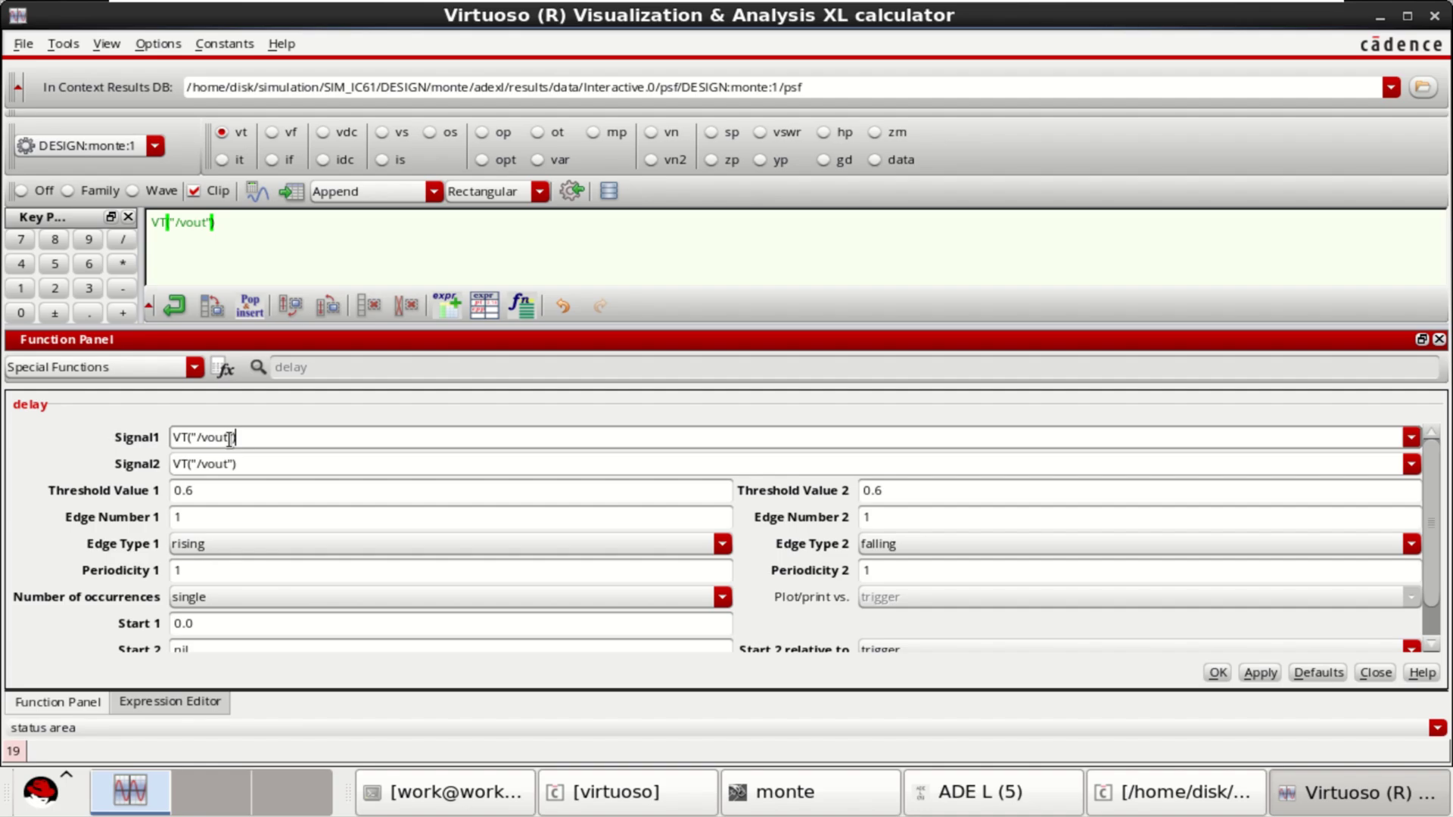
key("BackSpace")
key("BackSpace")
key("BackSpace")
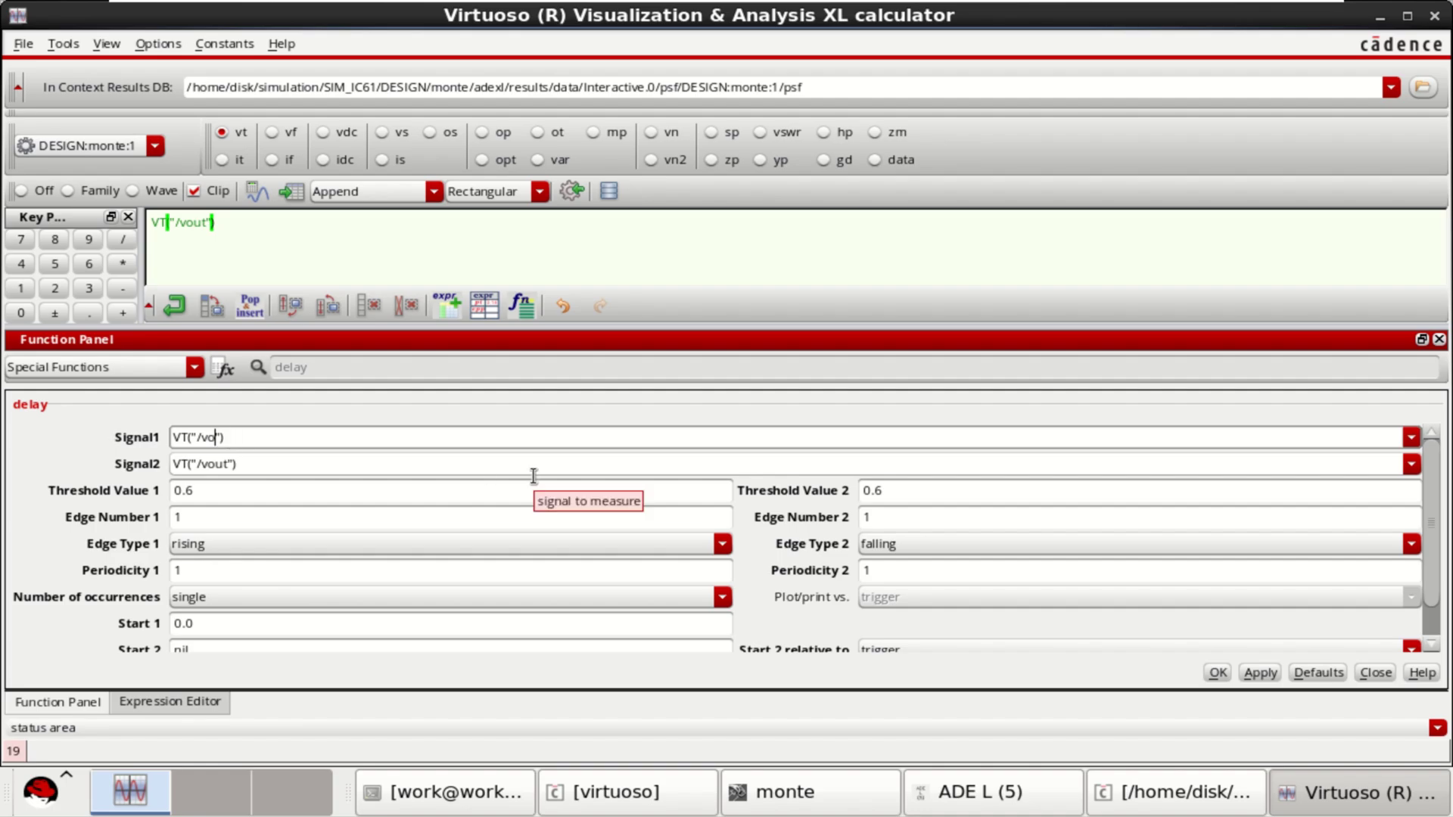
type("in")
- Set Edge Type 1 to falling and Edge Type 2 to rising, then apply the delay form
left_click(262, 546)
left_click(242, 581)
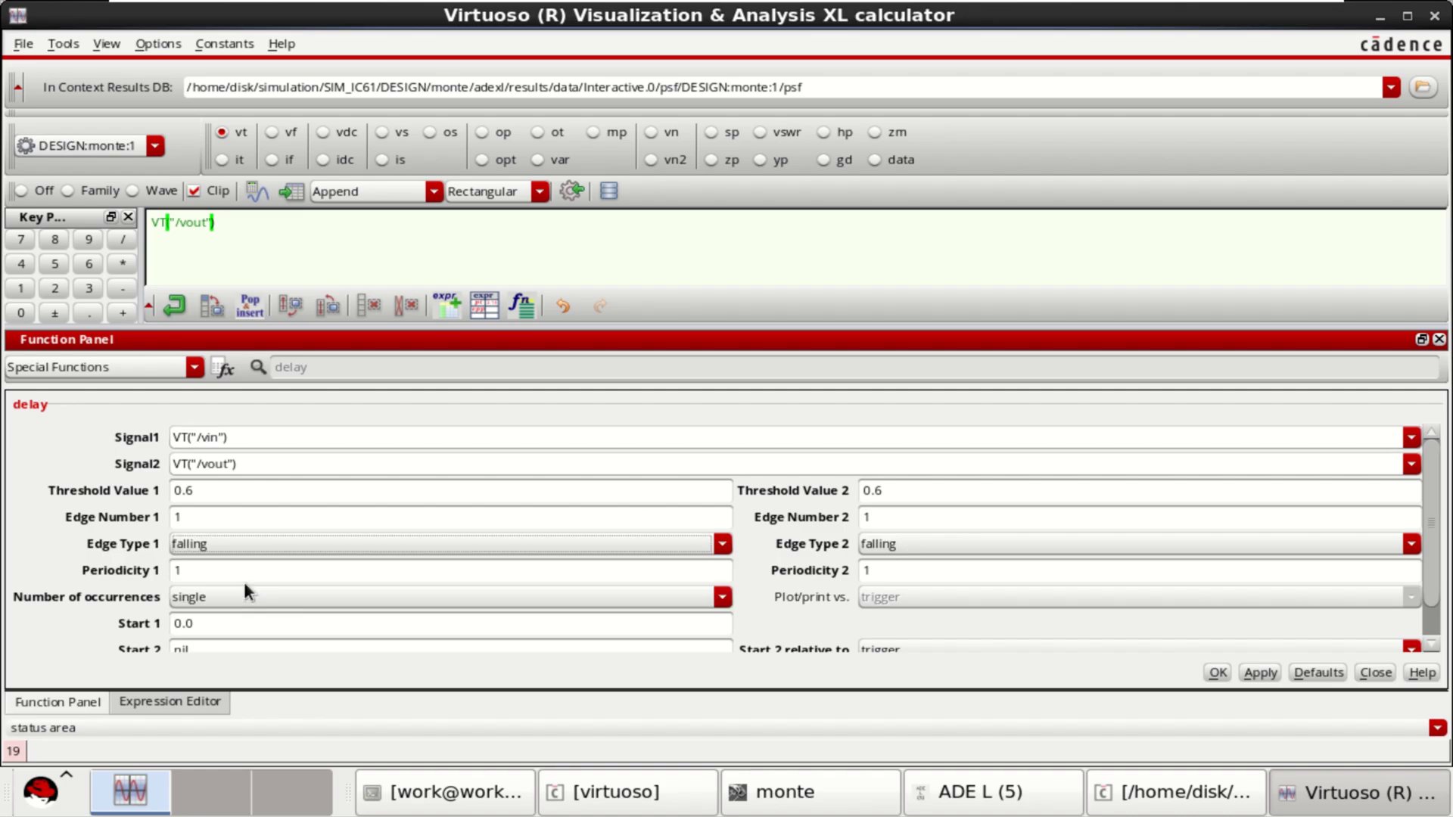
left_click(938, 542)
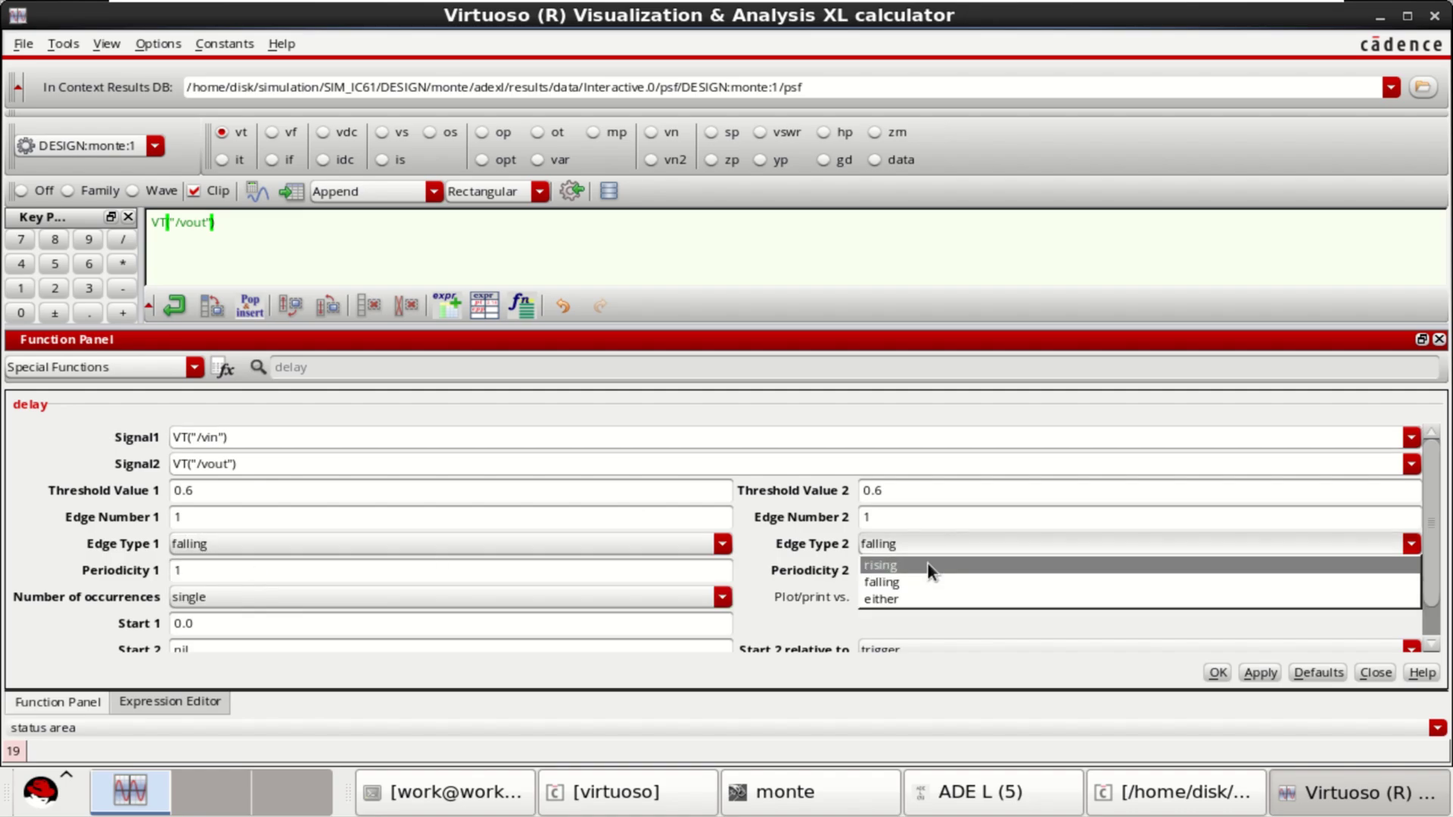
left_click(928, 561)
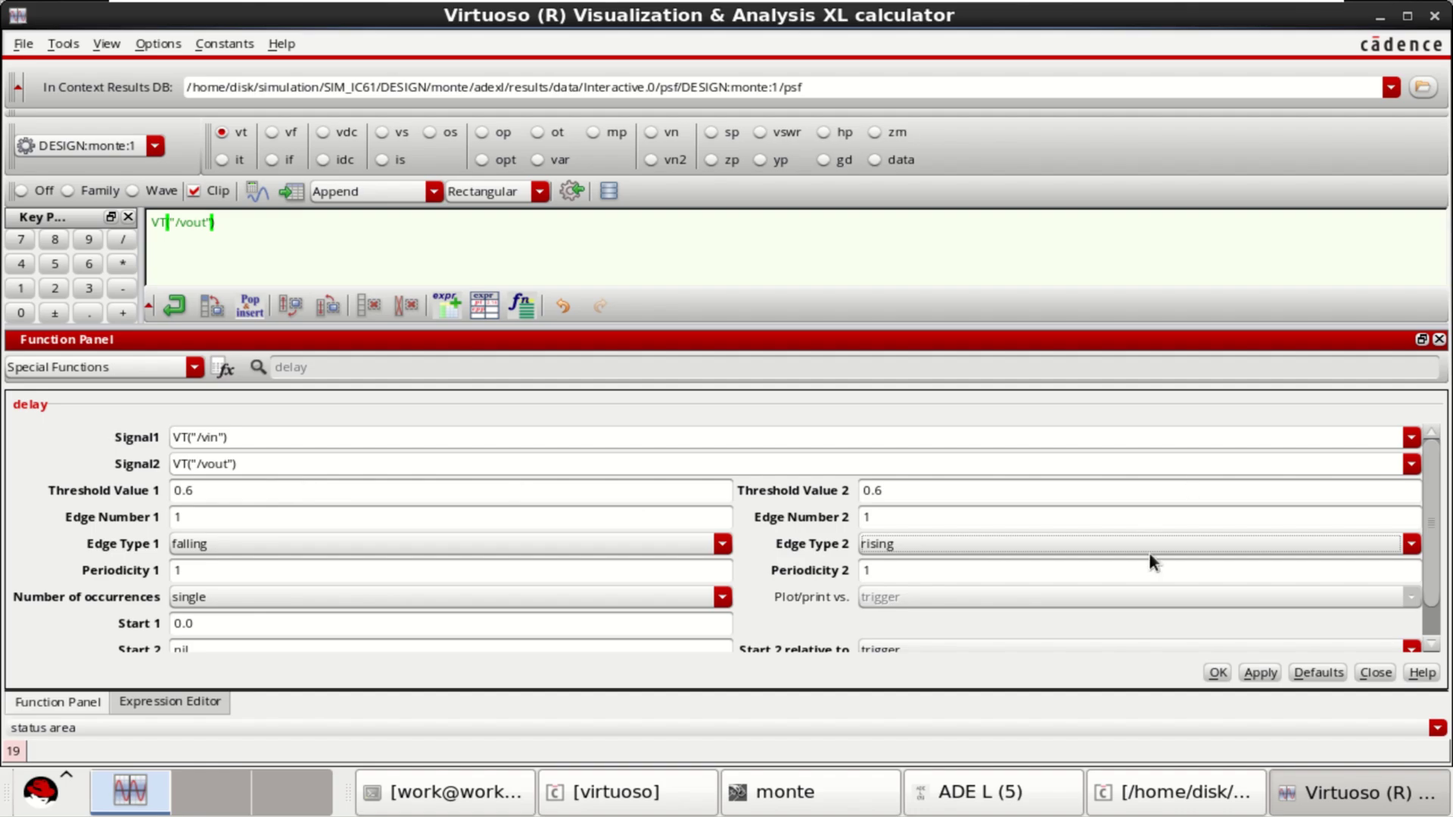
left_click(1220, 671)
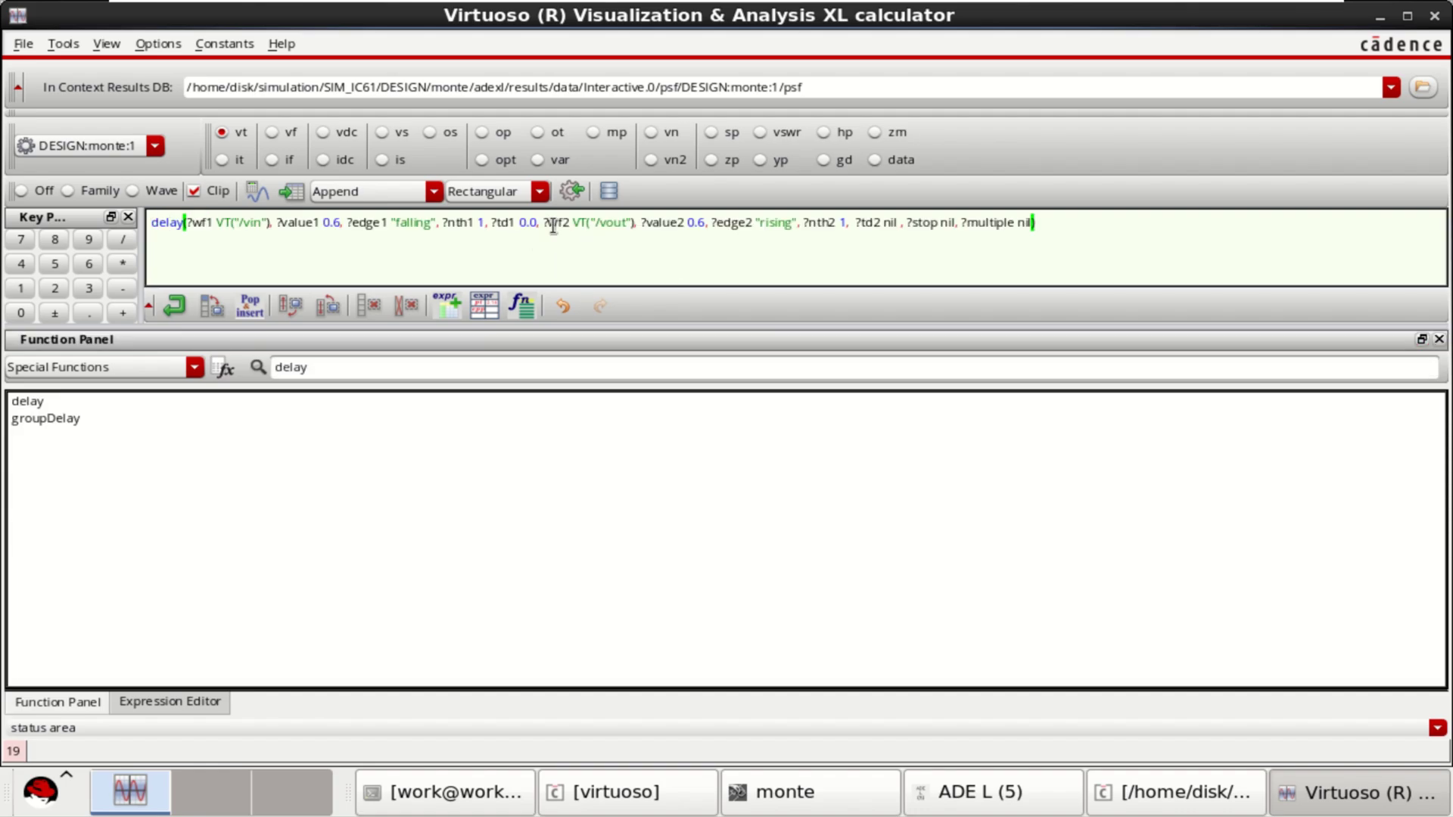
- Send the second delay expression to the ADE XL outputs and name it tpdr
left_click(570, 188)
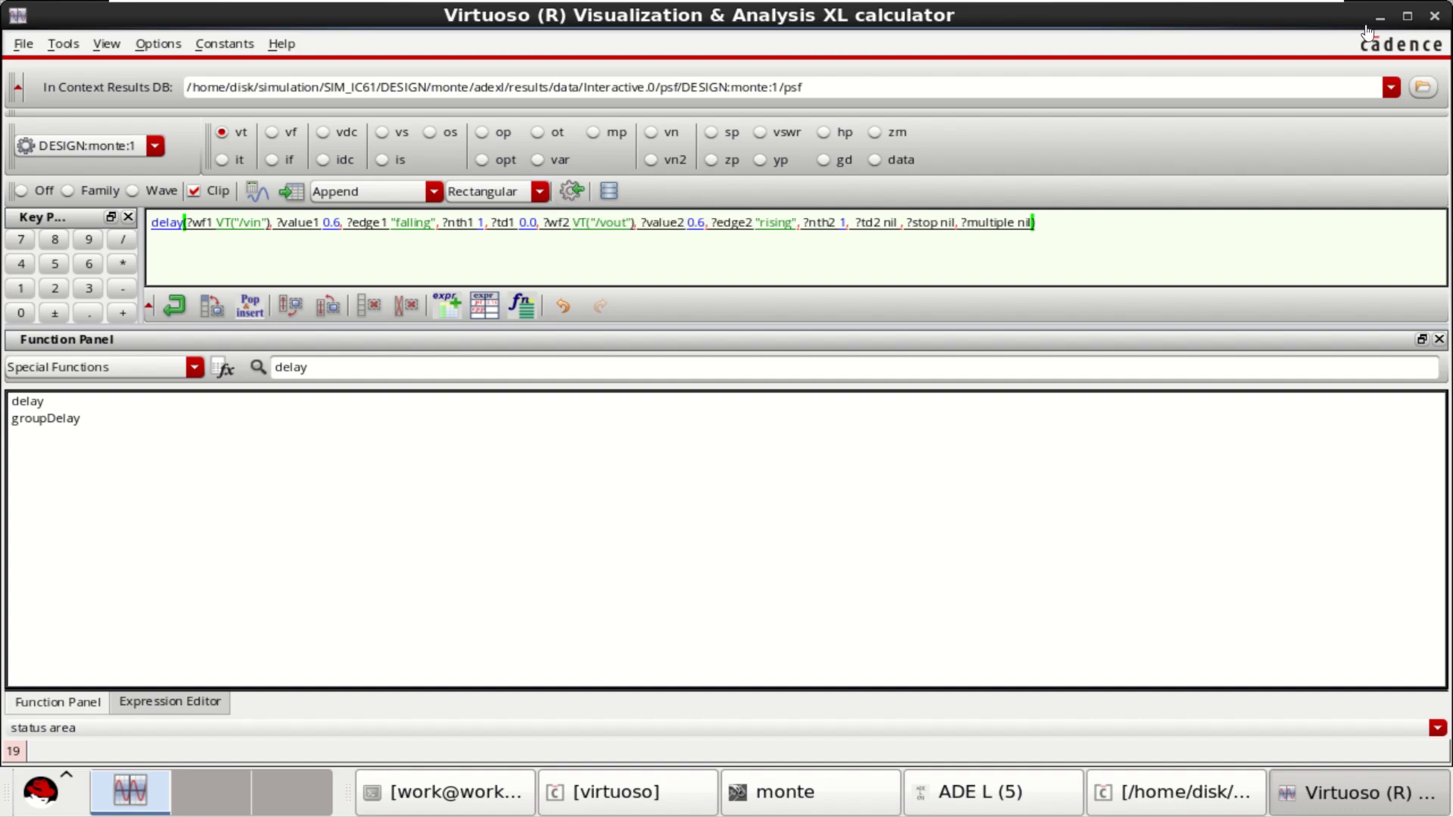
left_click(1434, 15)
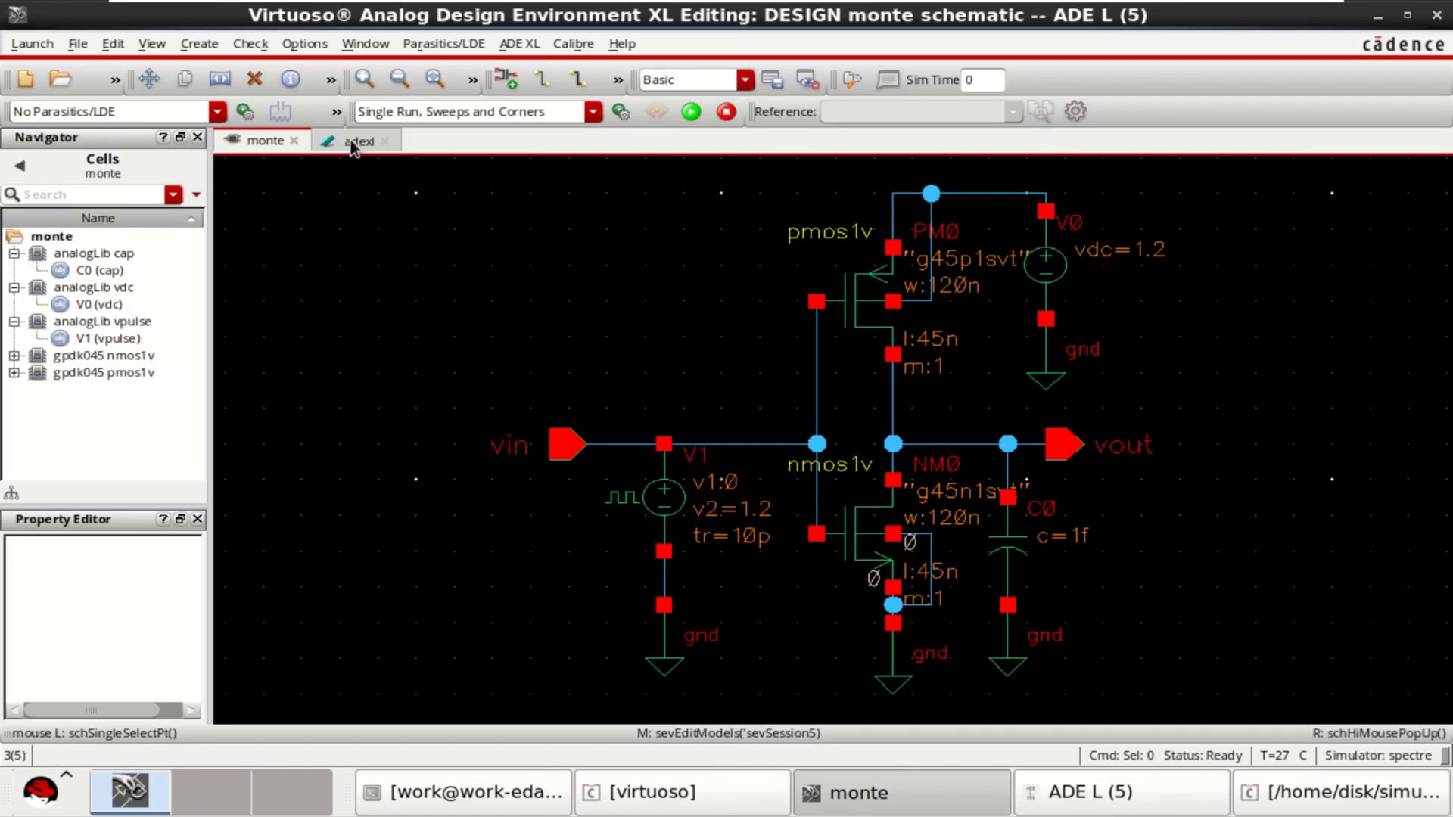
left_click(352, 144)
double_click(342, 300)
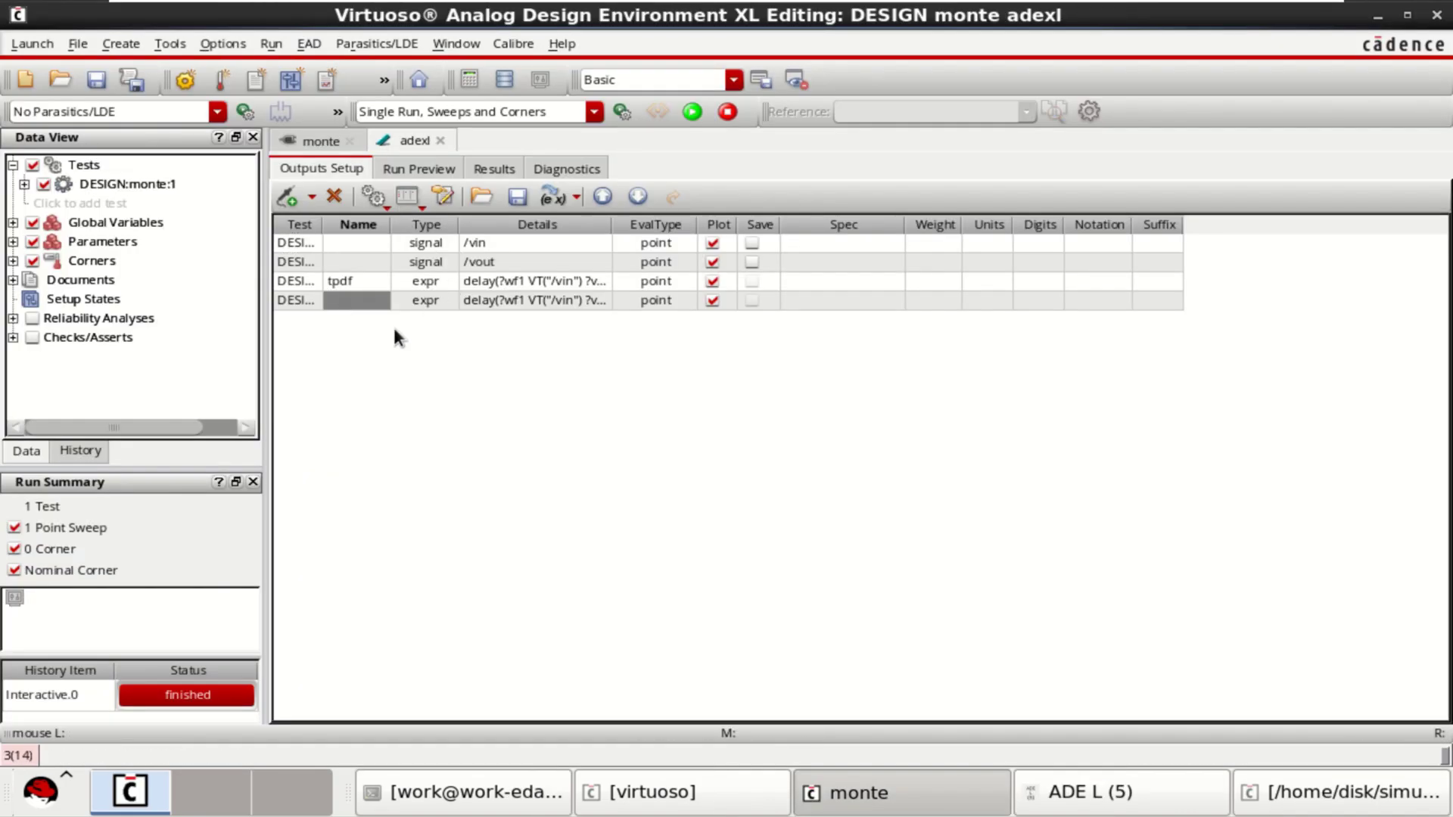
type("tpdr")
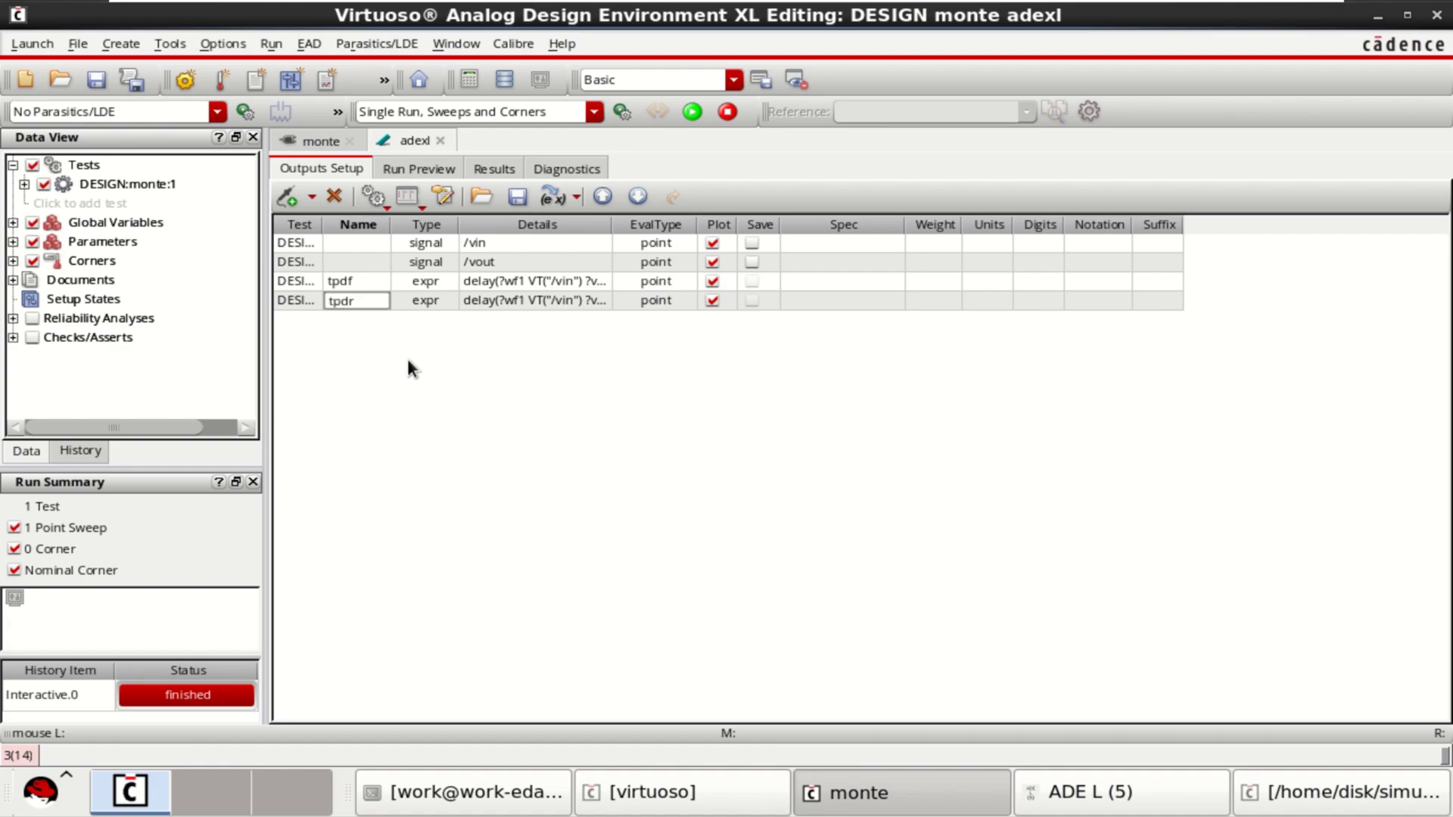
key("Return")
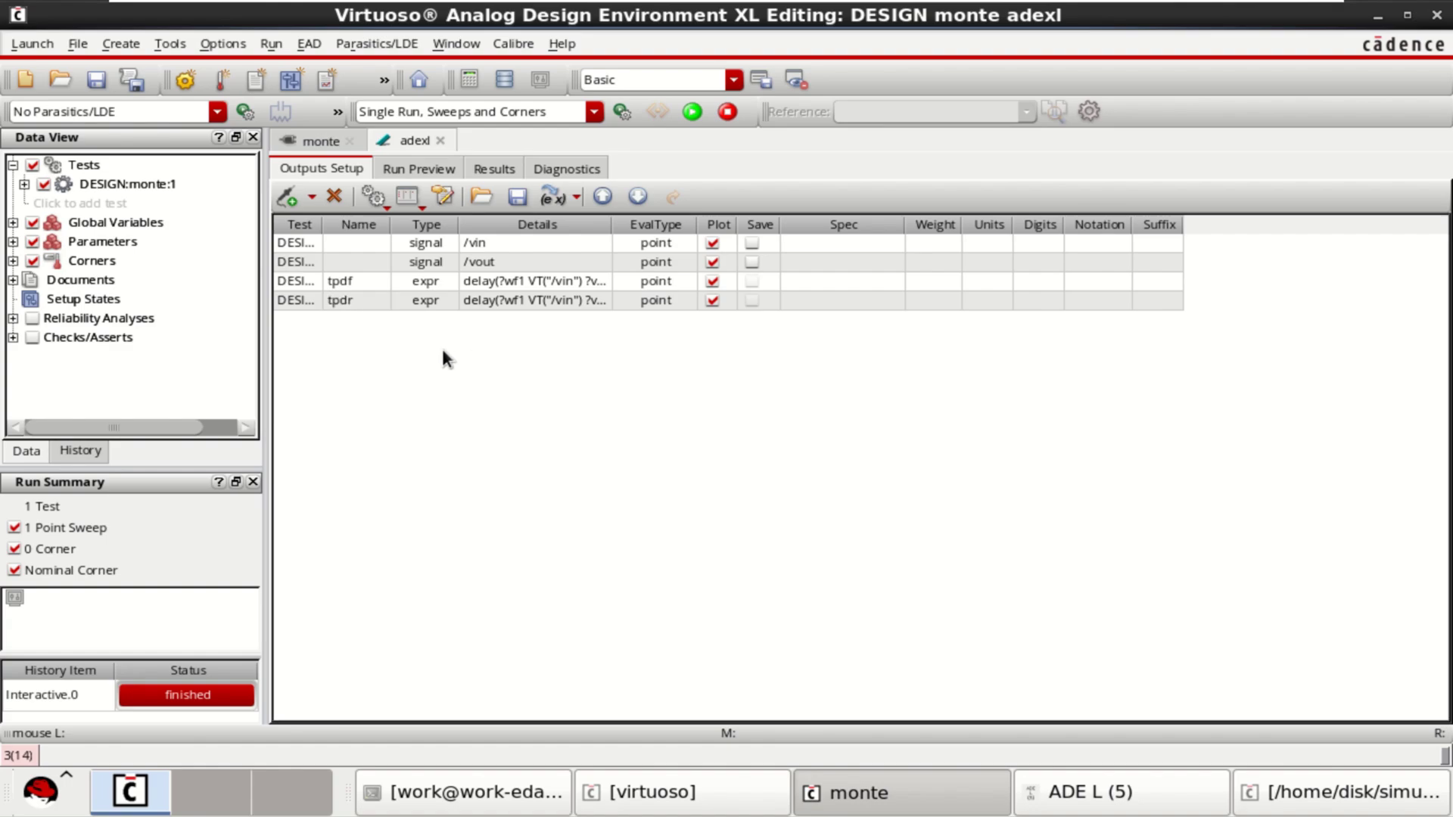
- Add an expression output named tpd defined as (tpdf+tpdr)/2
right_click(370, 336)
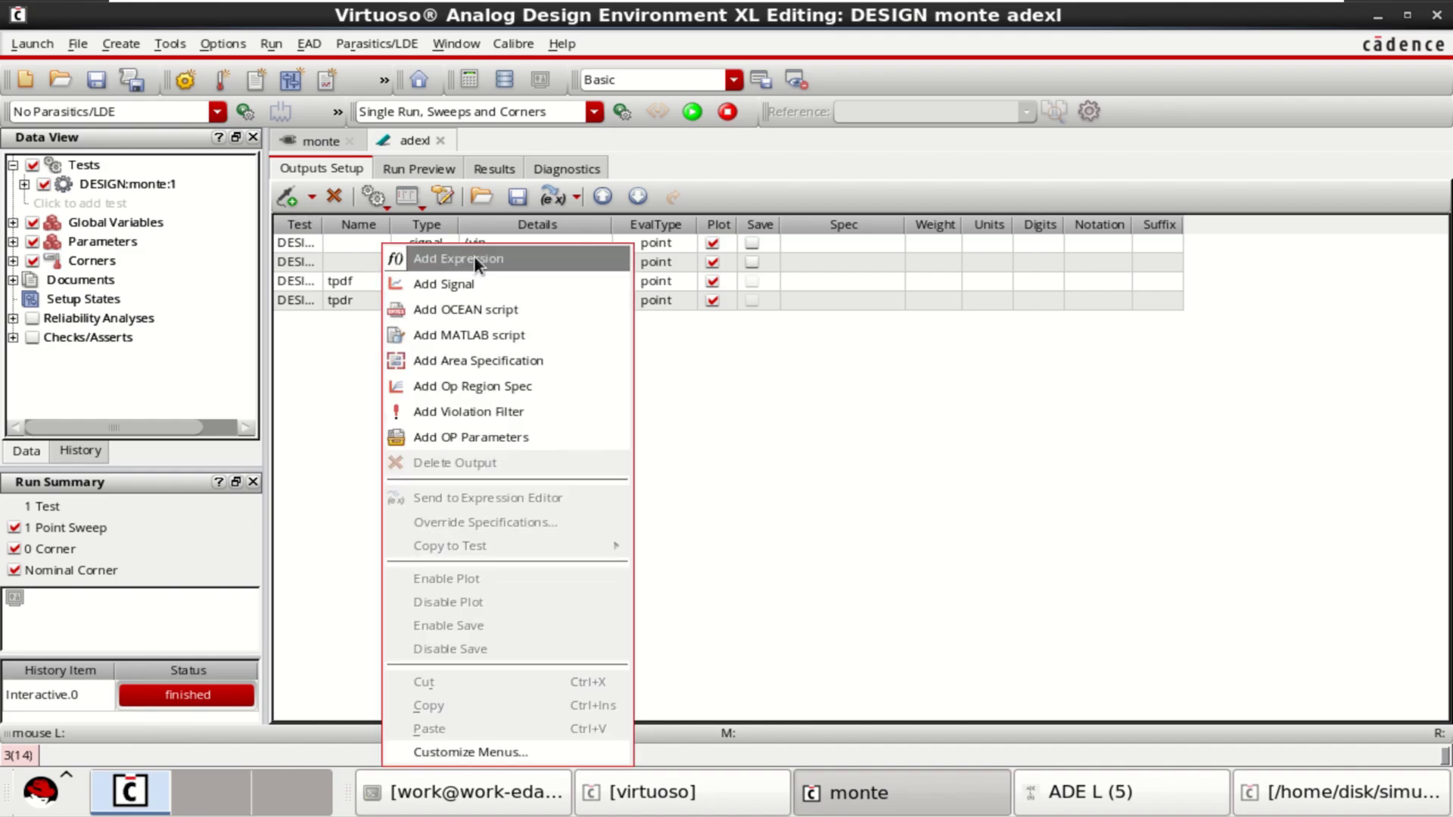
left_click(302, 384)
right_click(357, 370)
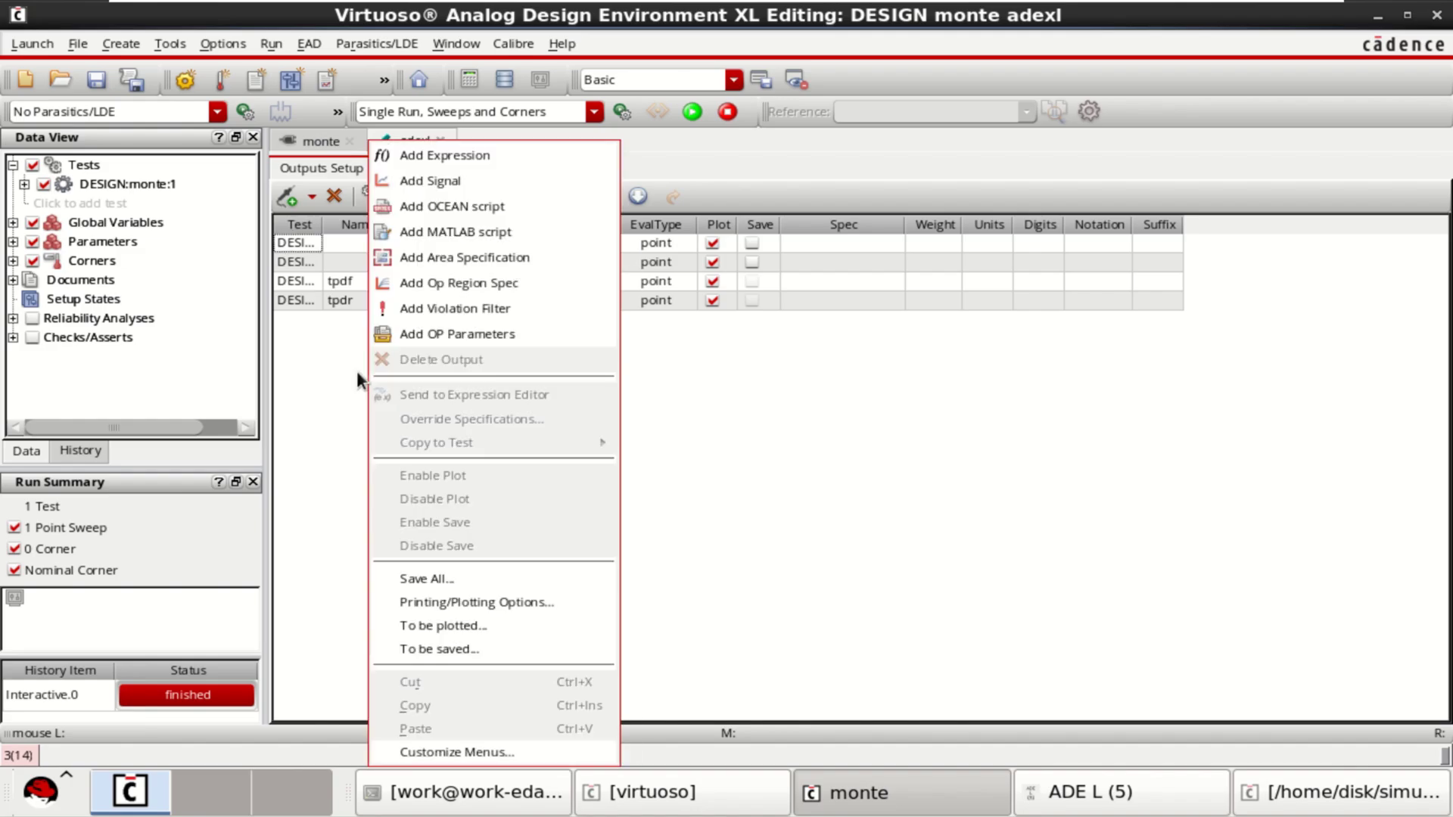
left_click(463, 152)
double_click(361, 320)
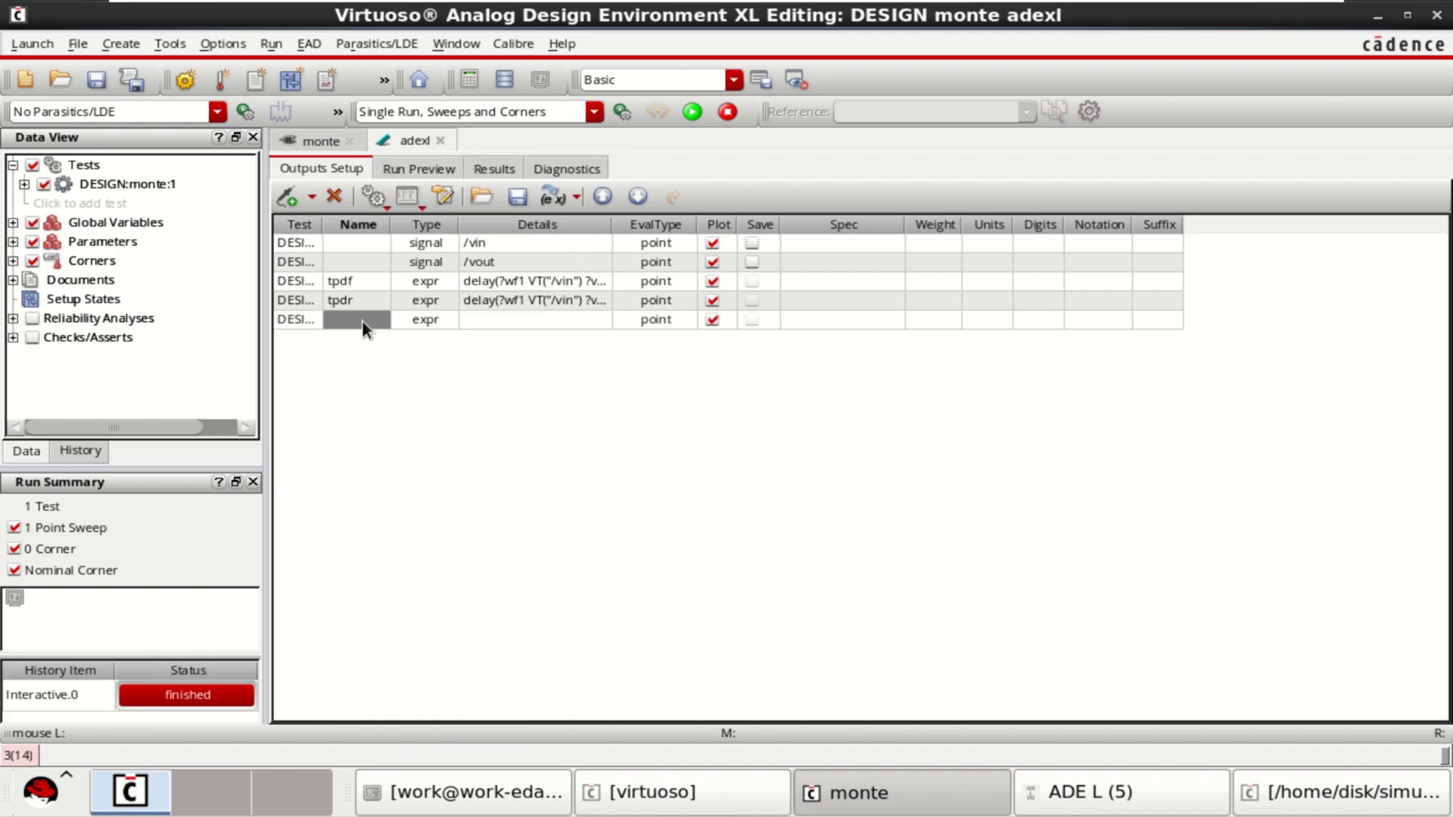
type("tdp")
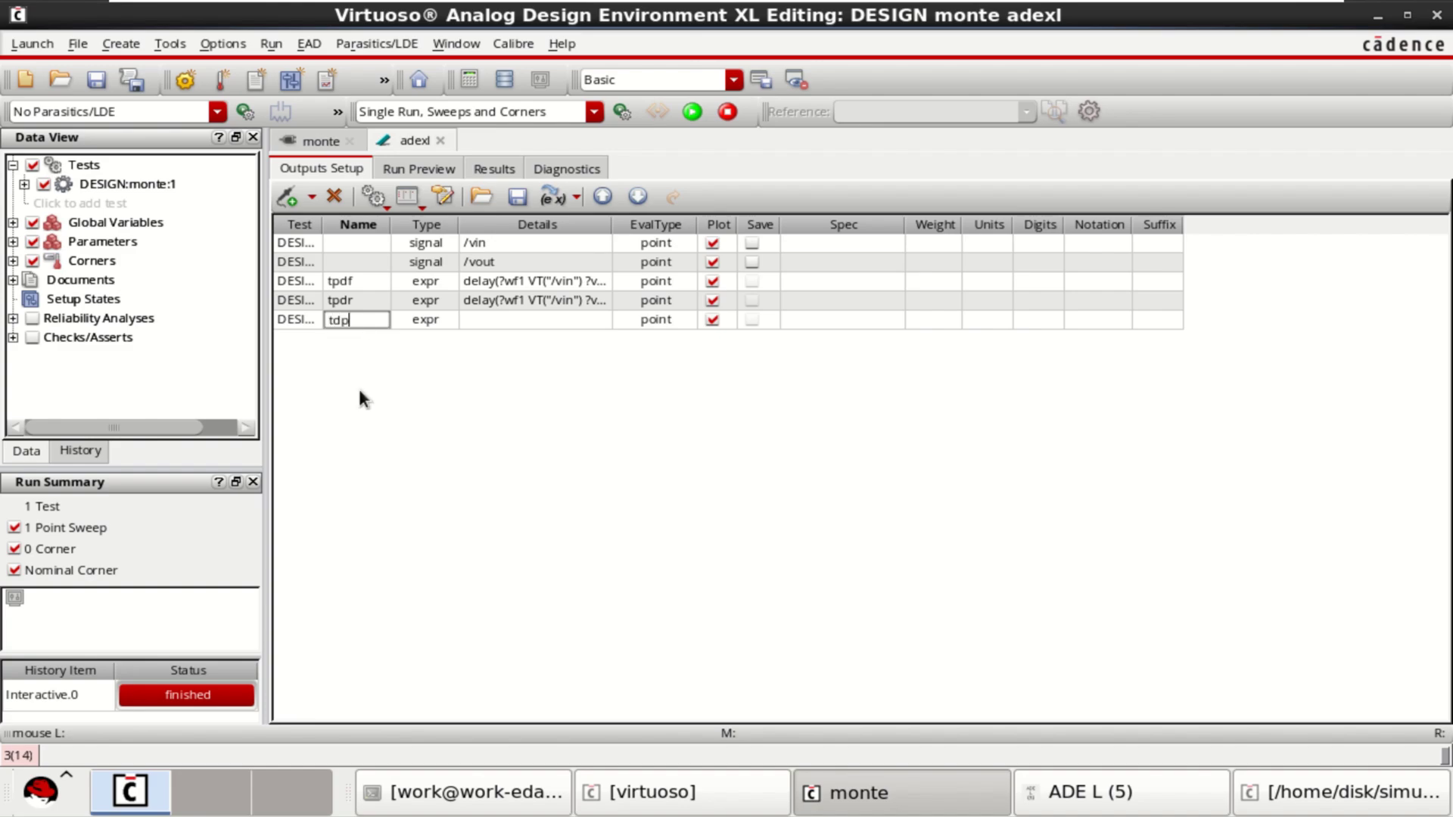
left_click_drag(359, 320, 337, 327)
type("pd")
left_click(516, 323)
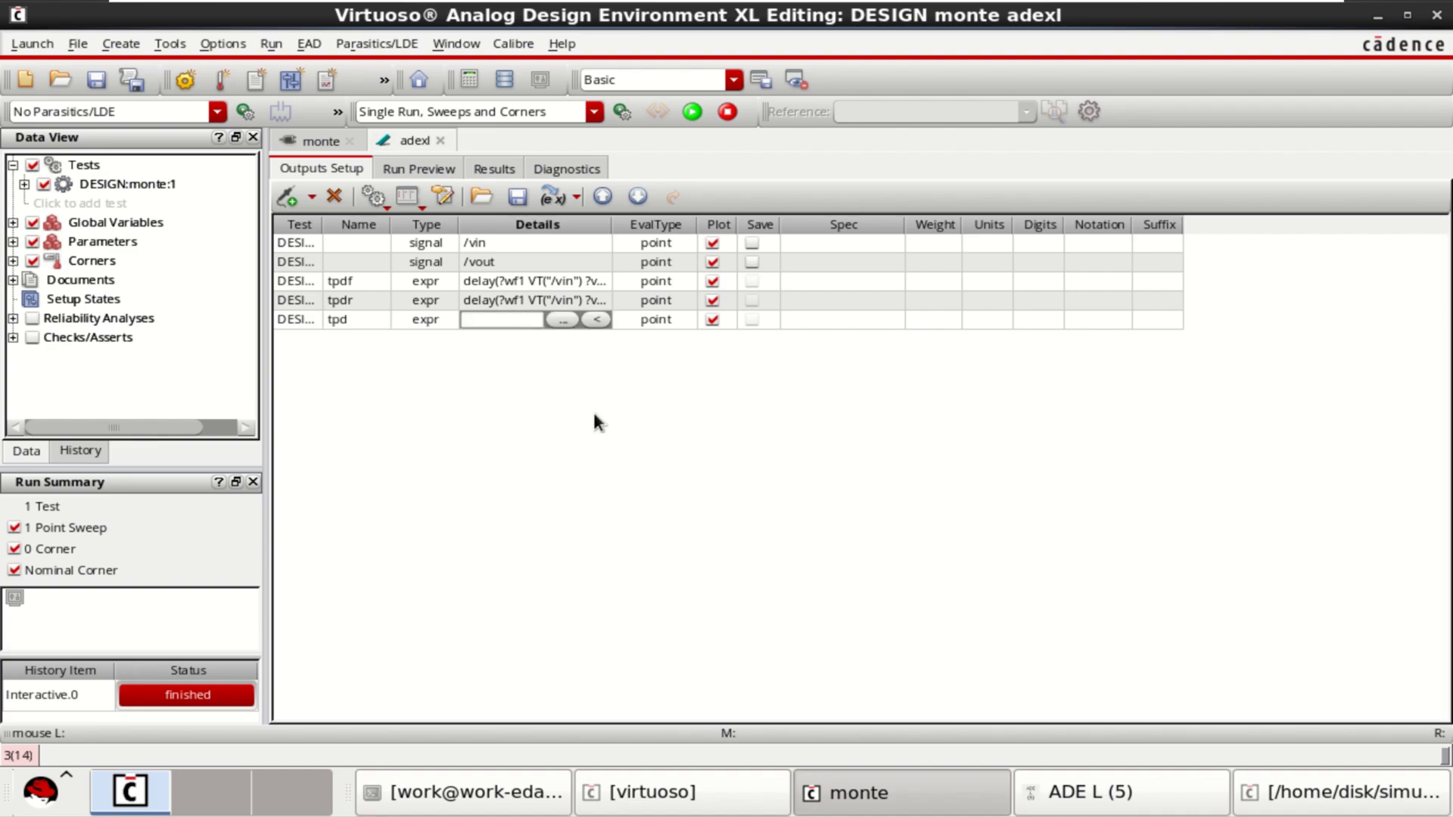
type("(tpdf + tpdr) /2")
key("Return")
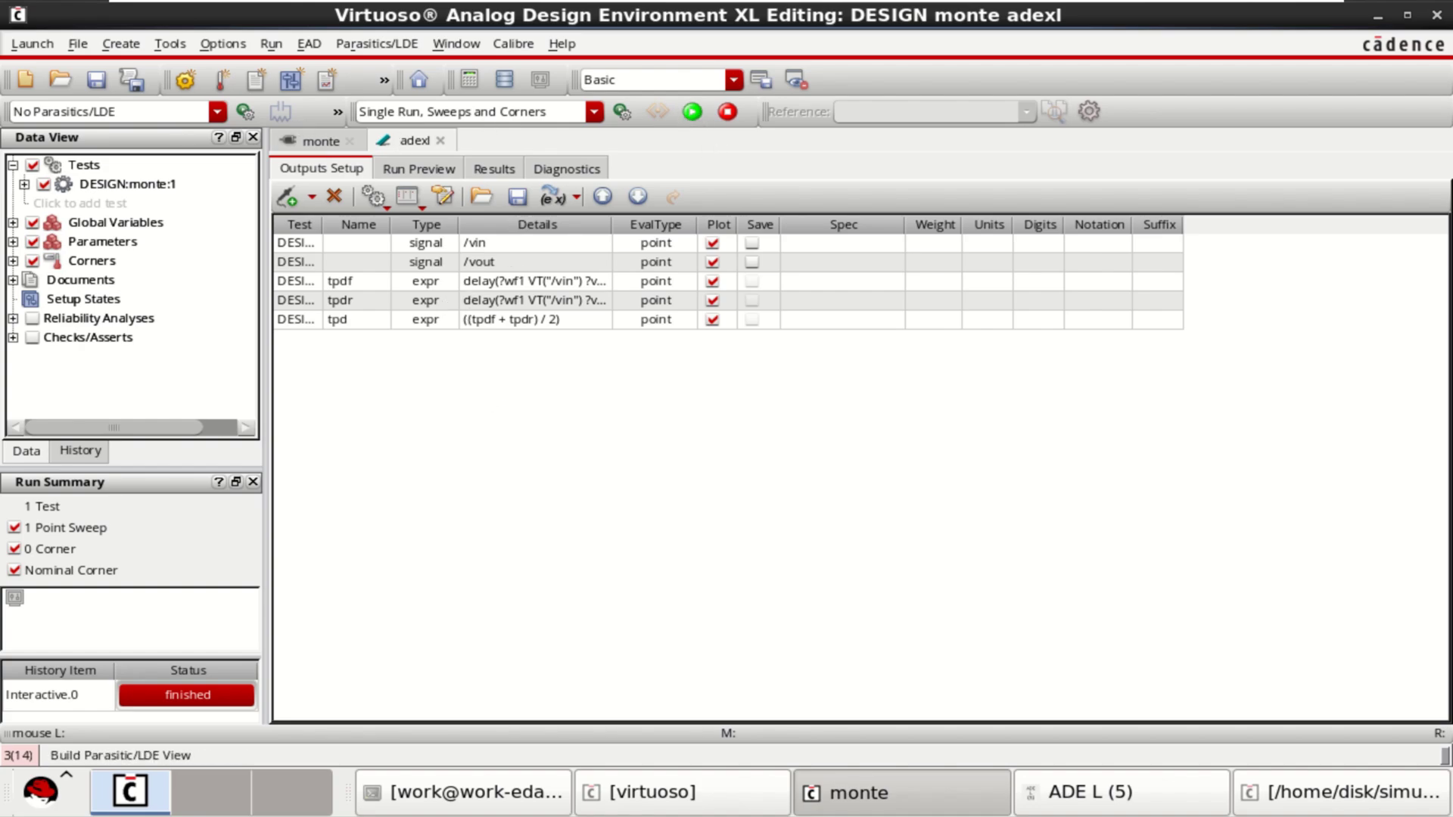
- Run the nominal simulation, giving tpdf 12.72p, tpdr 17.27p and tpd 15p, and minimize the log
left_click(693, 113)
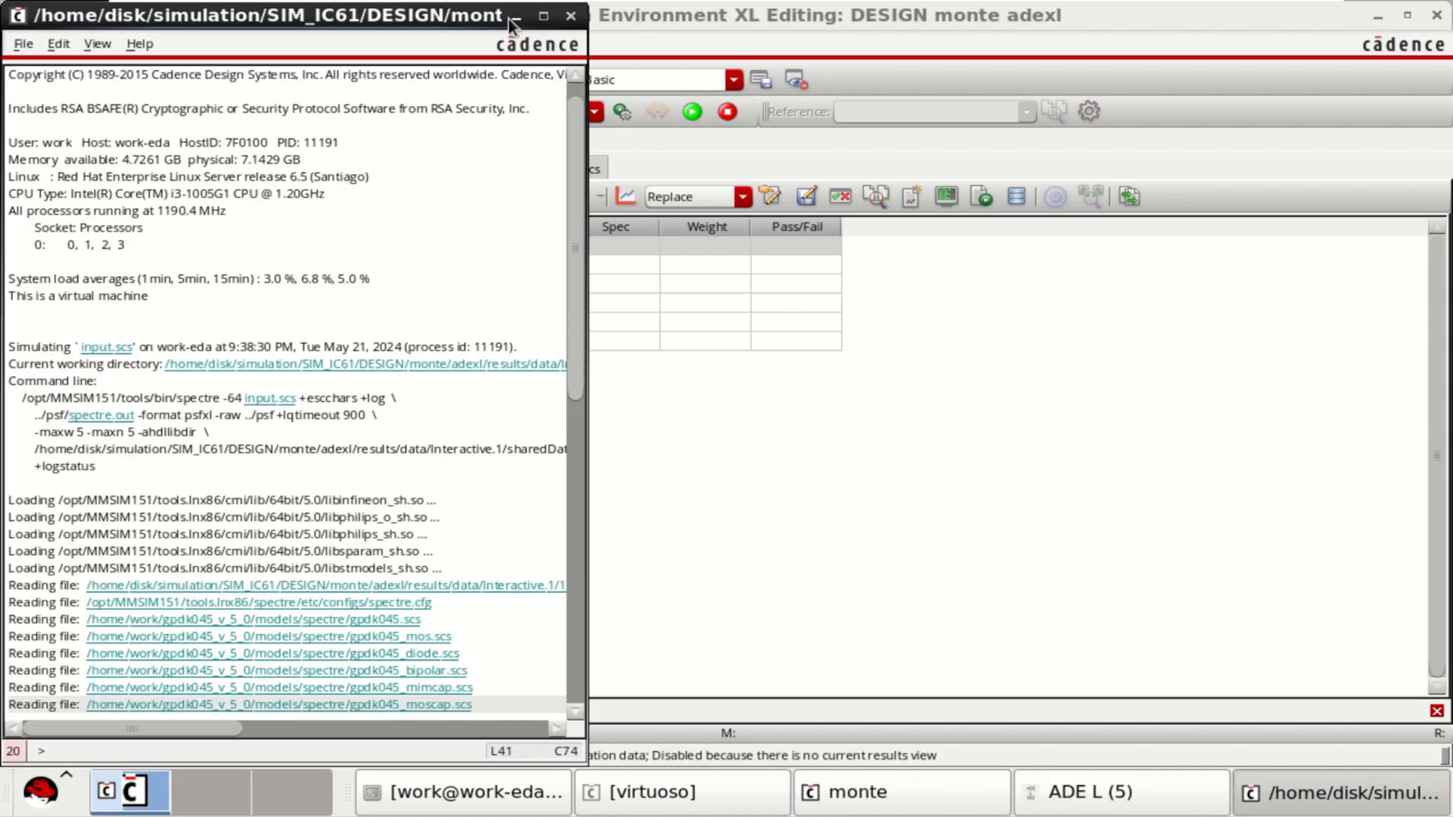
left_click(510, 21)
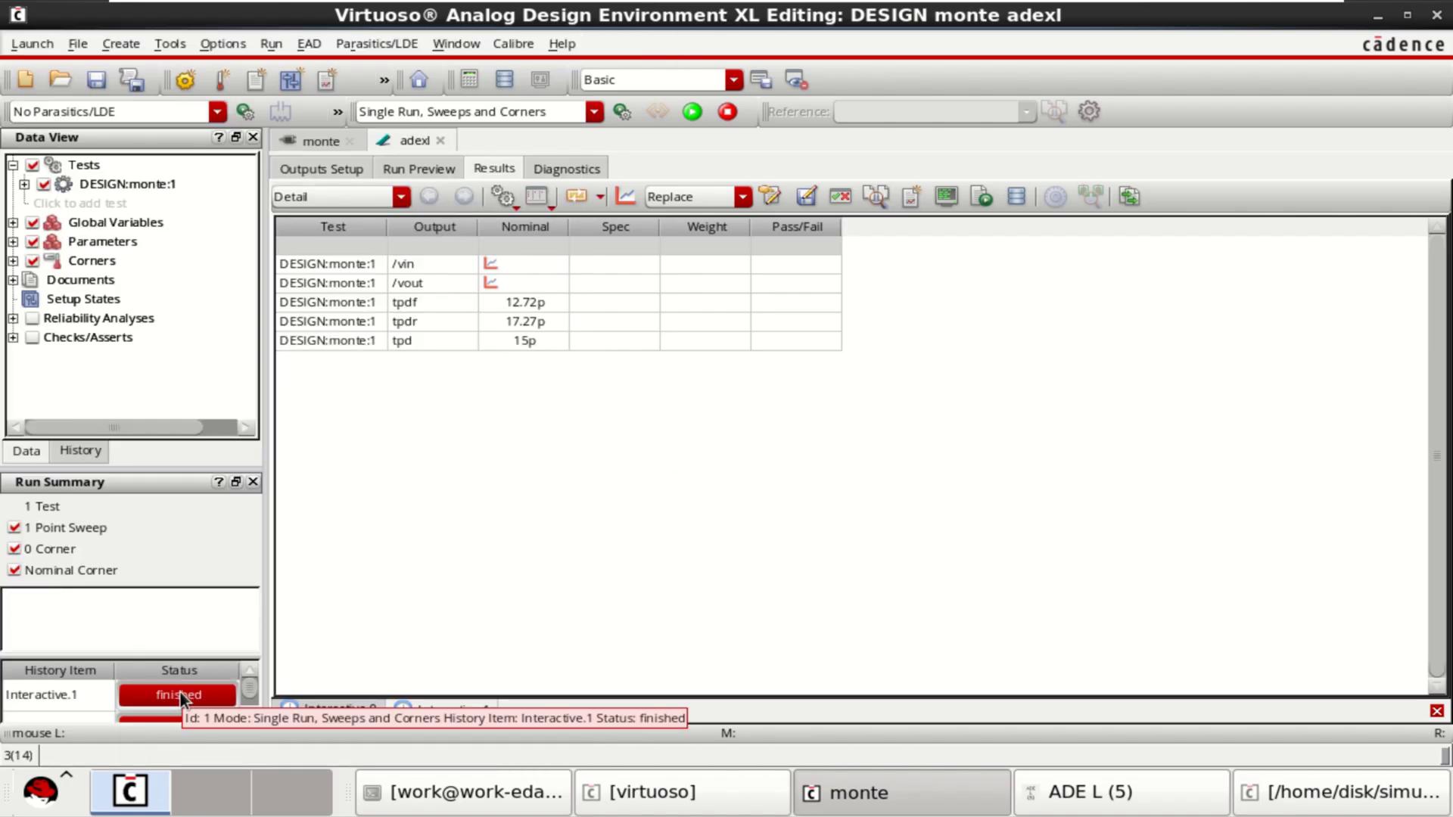
left_click(324, 168)
left_click(417, 166)
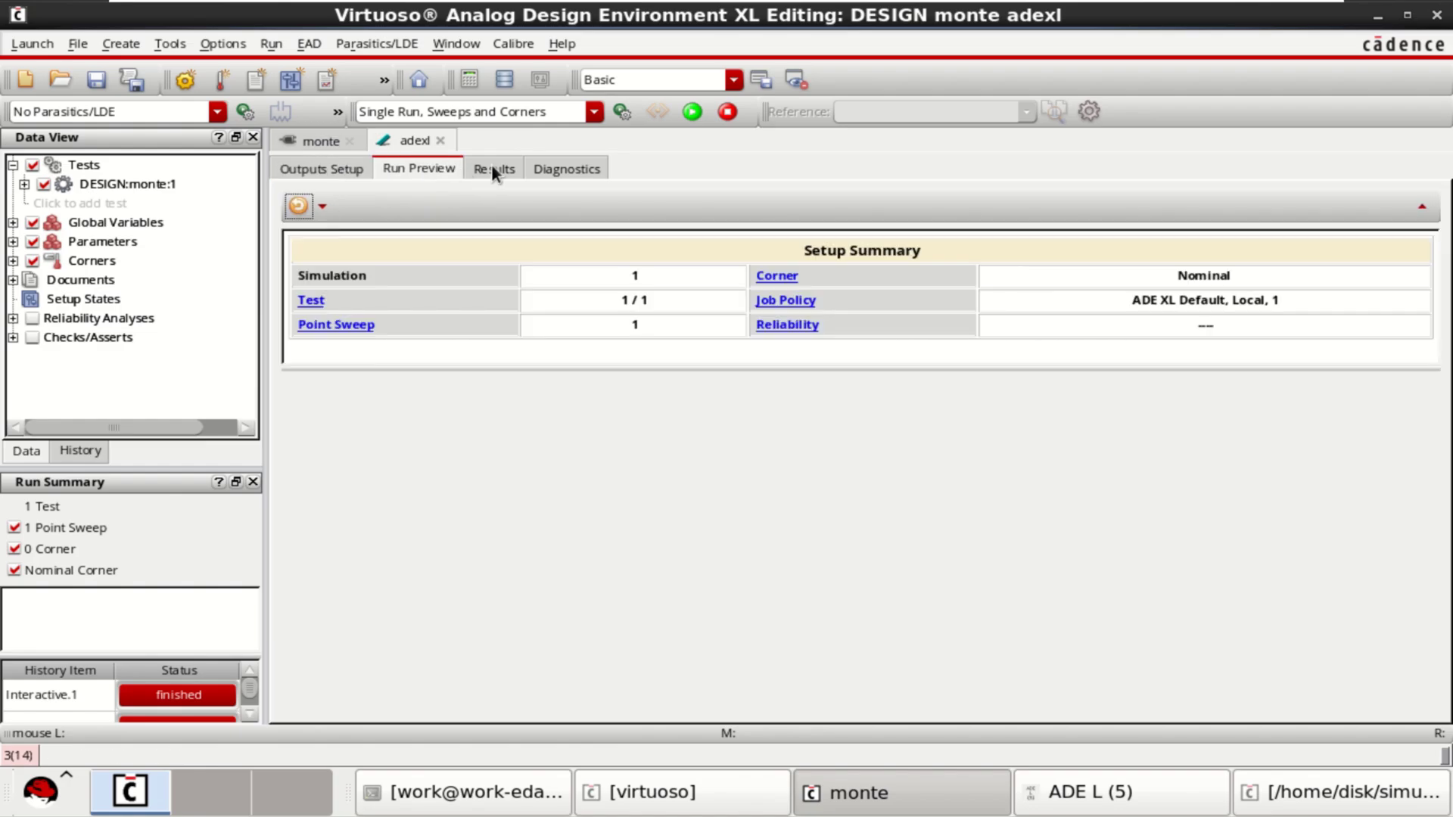
left_click(492, 166)
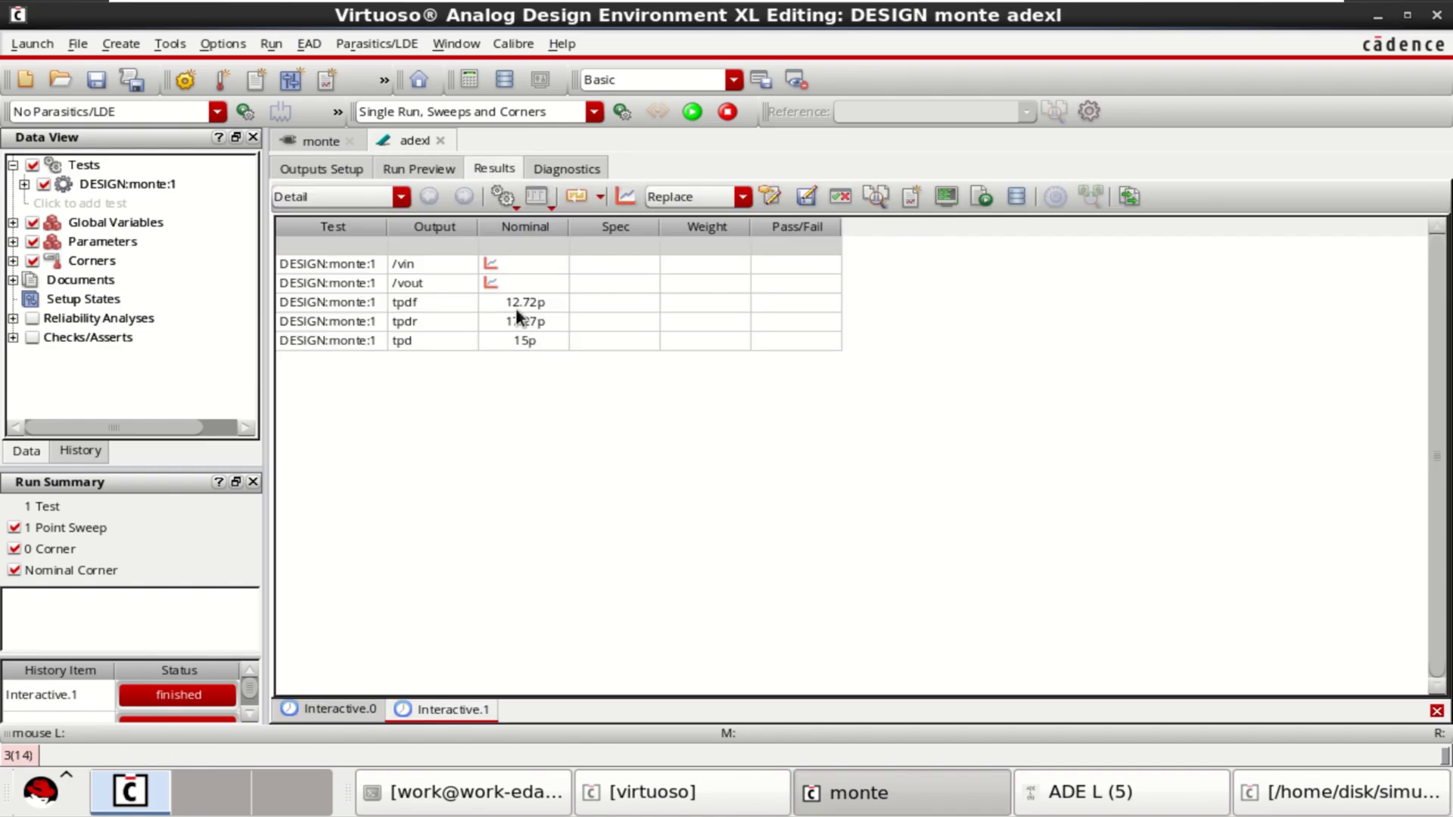
left_click(440, 301)
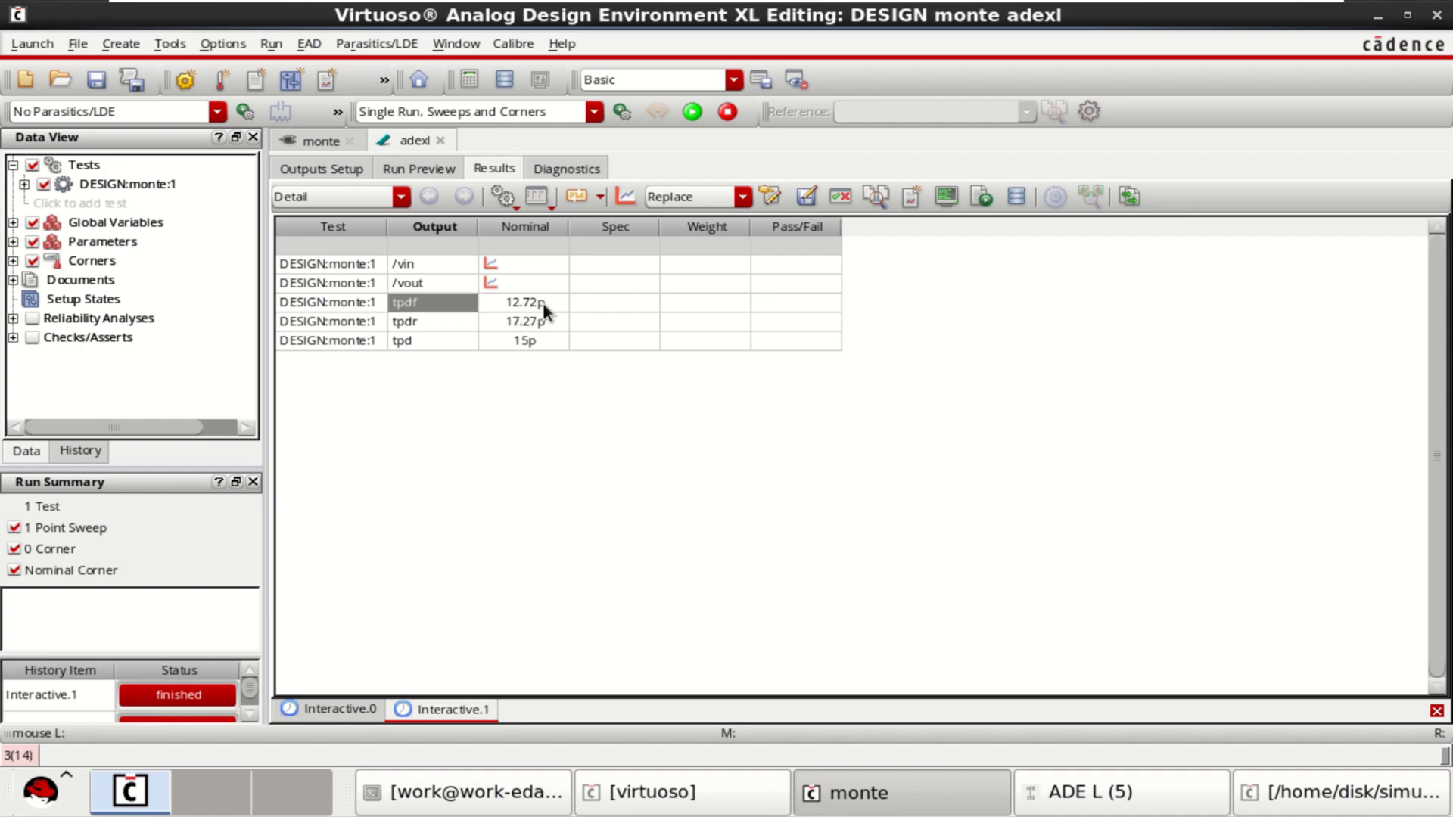
left_click(430, 323)
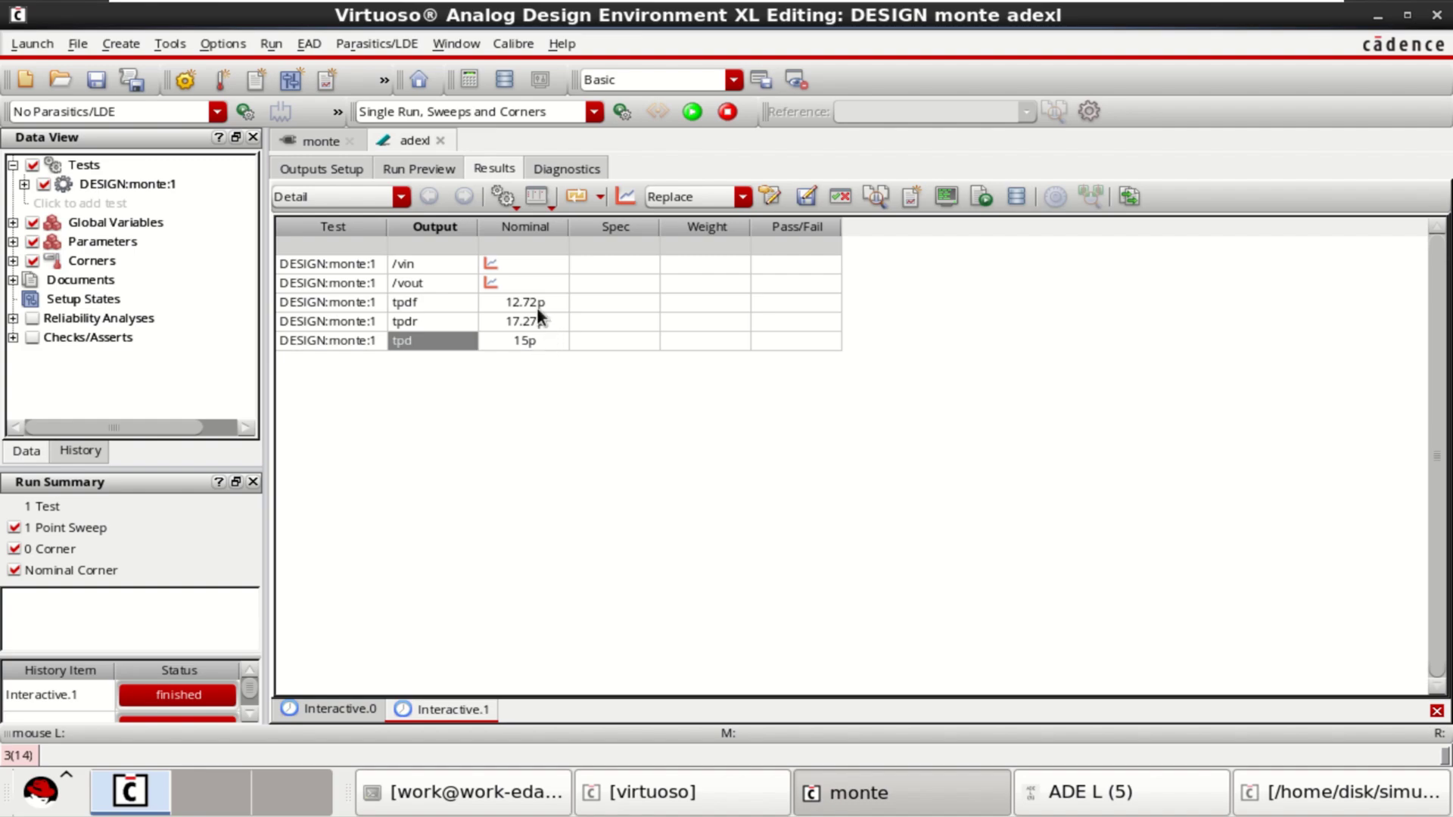
left_click(575, 370)
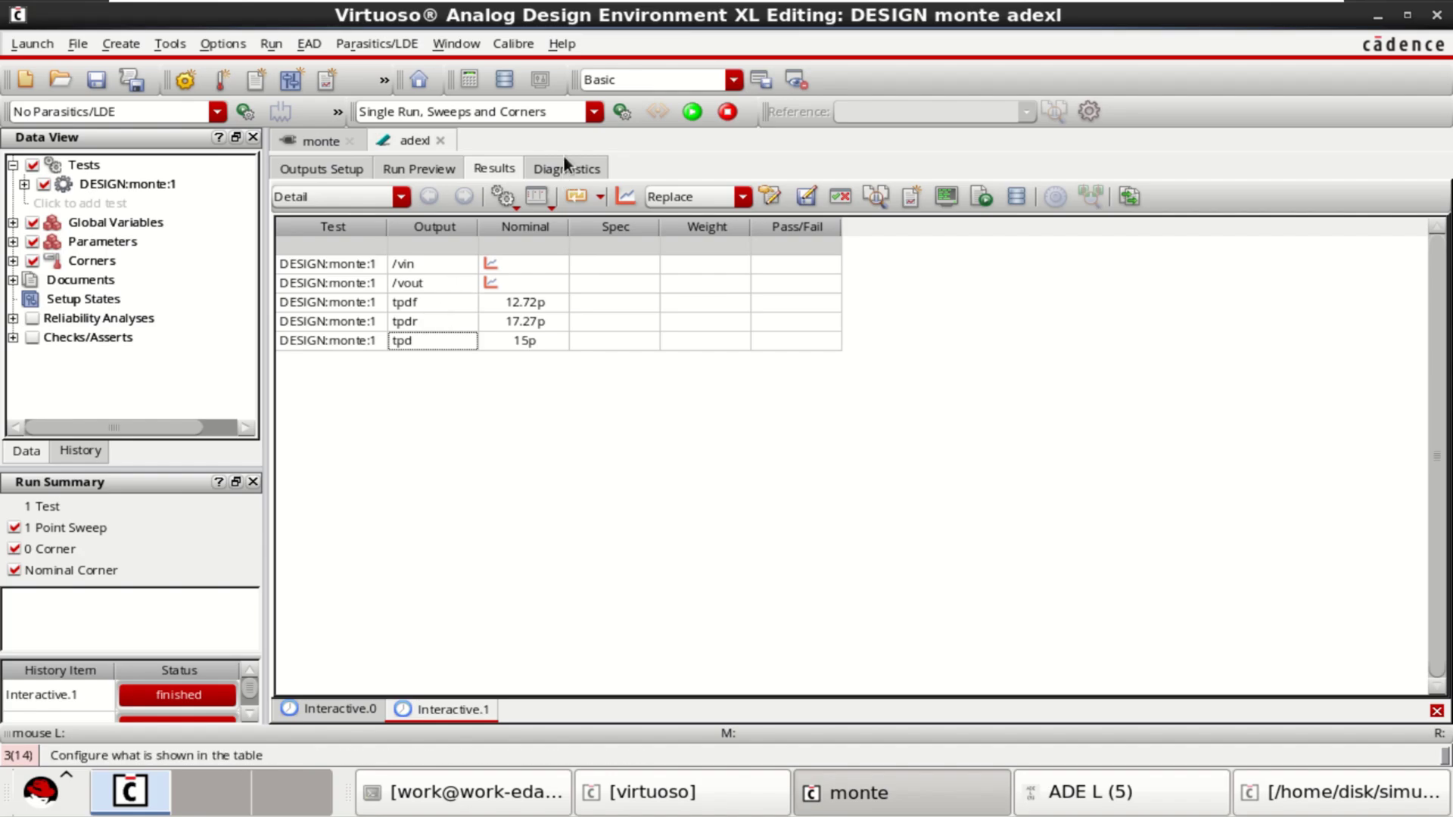
- Switch the ADE XL run mode to Monte Carlo Sampling
left_click(595, 112)
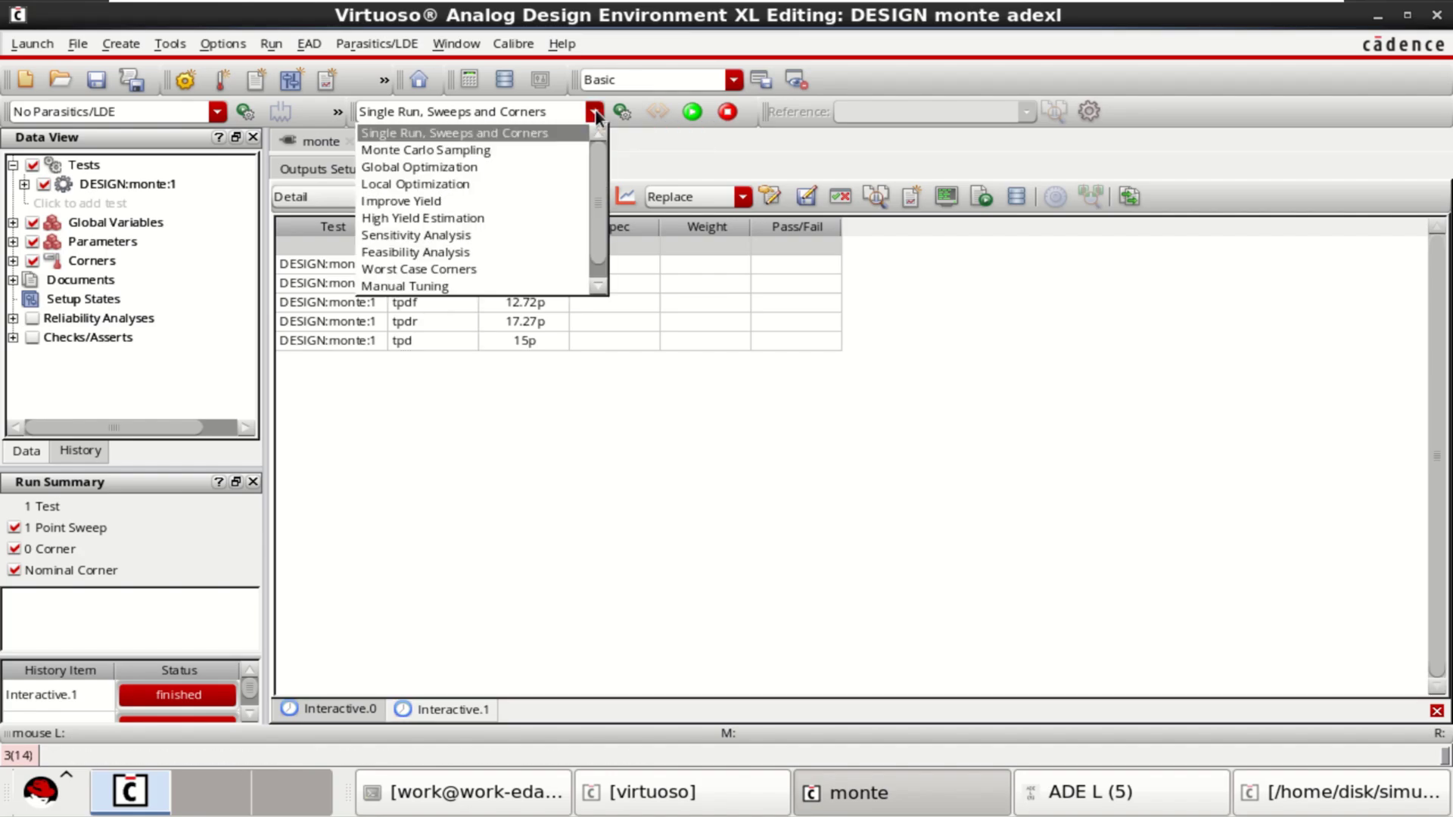
left_click(595, 114)
left_click(594, 112)
left_click(463, 152)
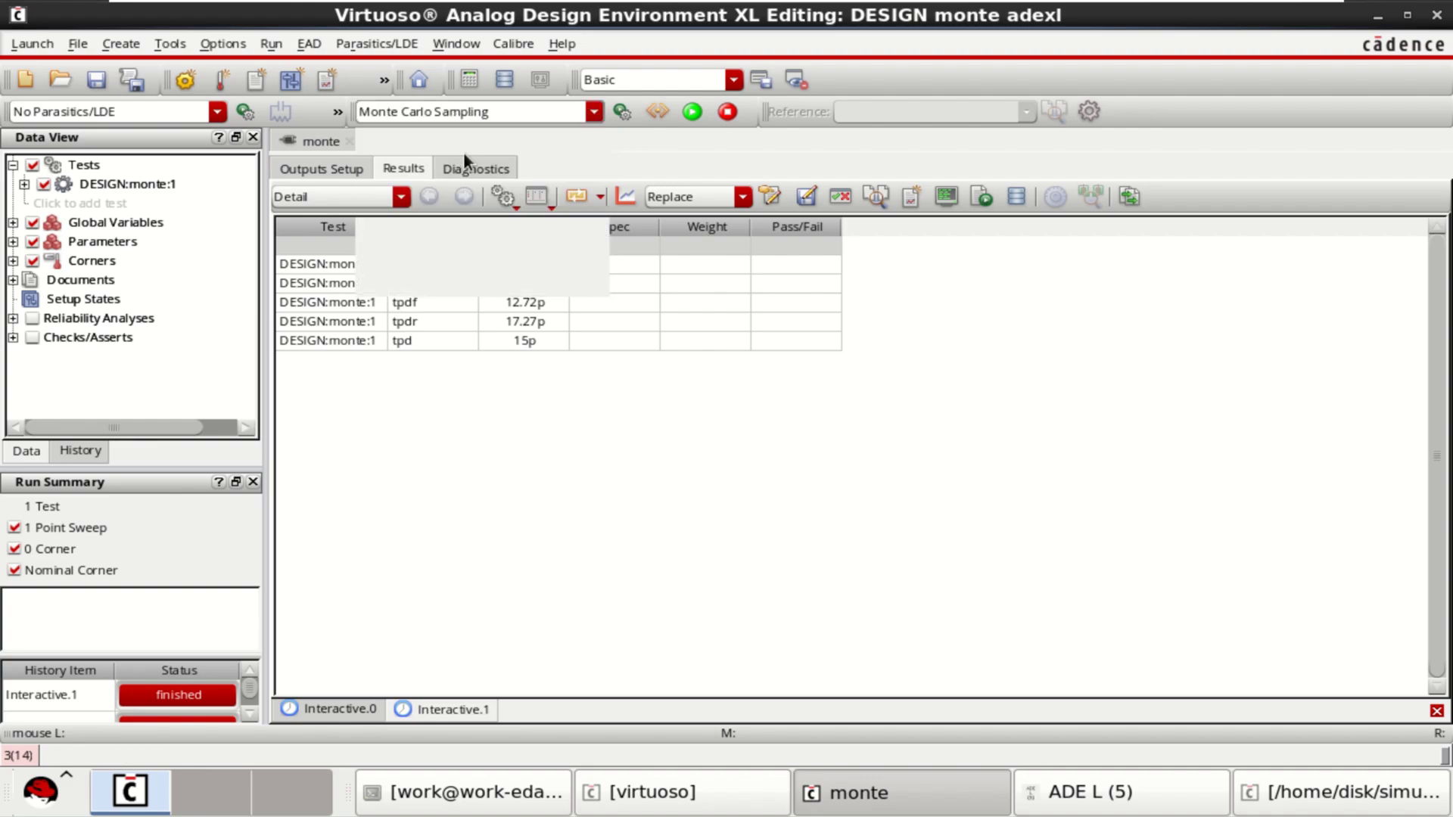
- Set Monte Carlo options to Random sampling, 200 points, with Save Mismatch Data checked
left_click(622, 111)
double_click(675, 199)
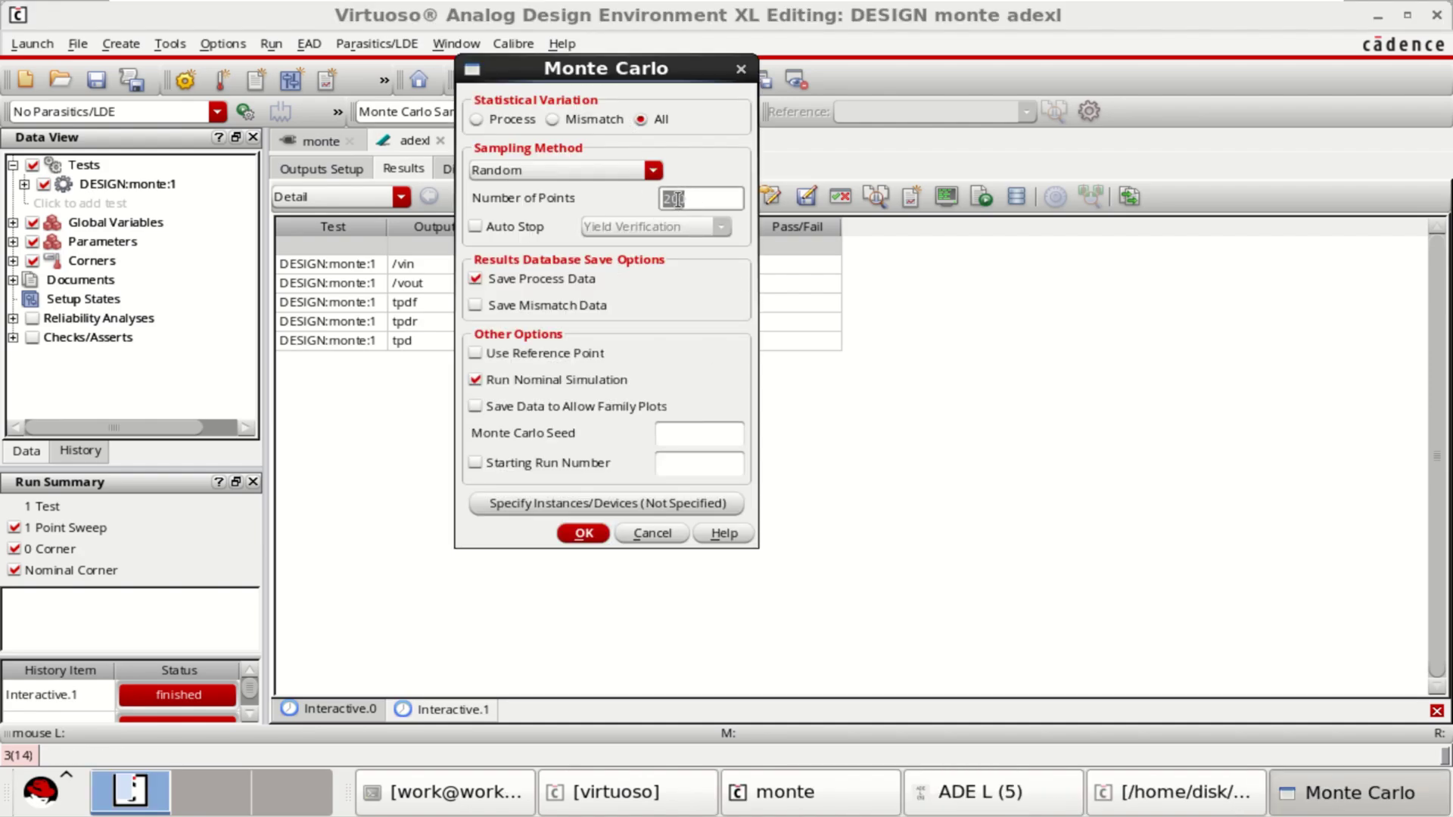
left_click(653, 171)
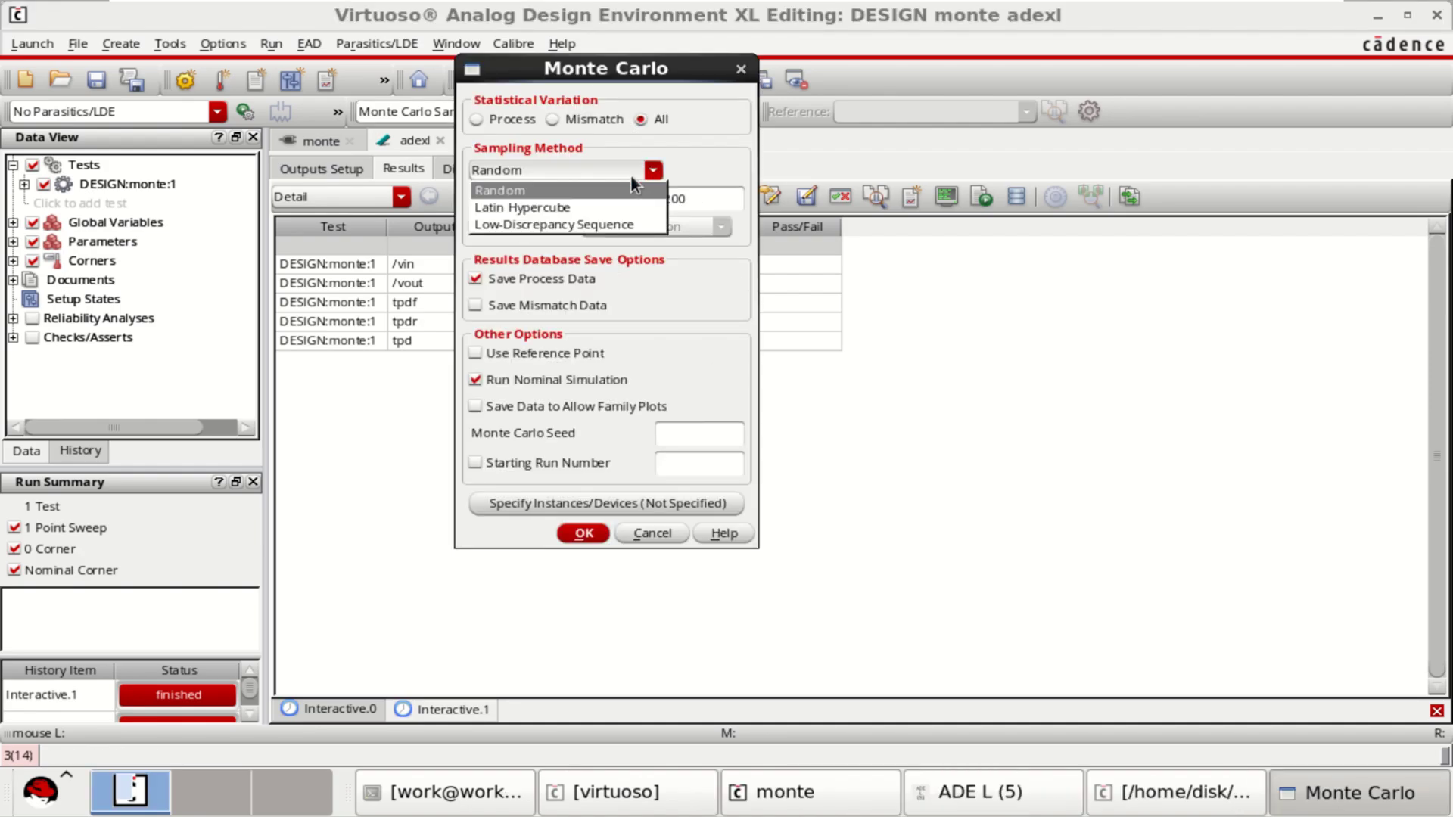
left_click(540, 193)
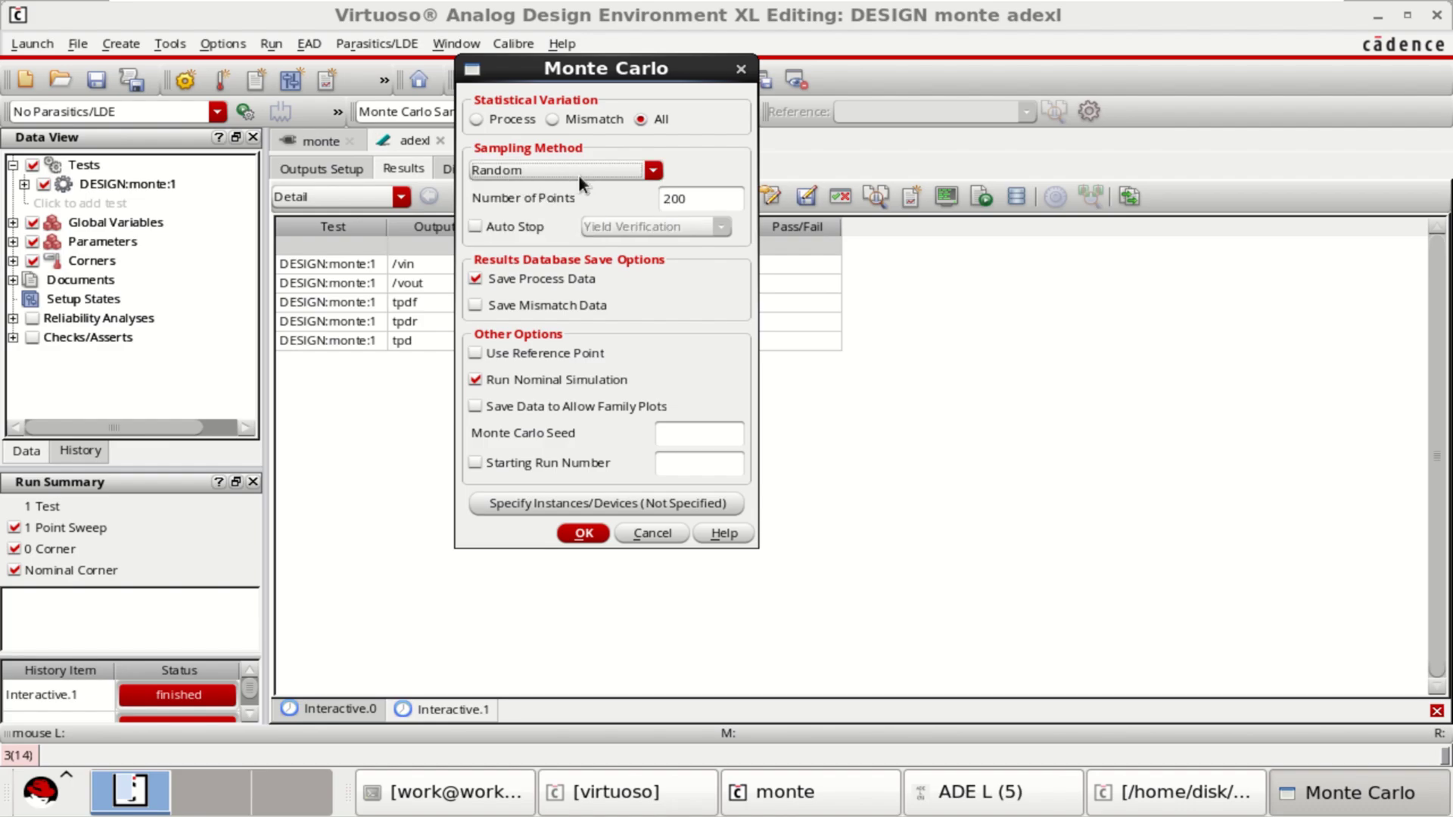
left_click_drag(702, 199, 608, 190)
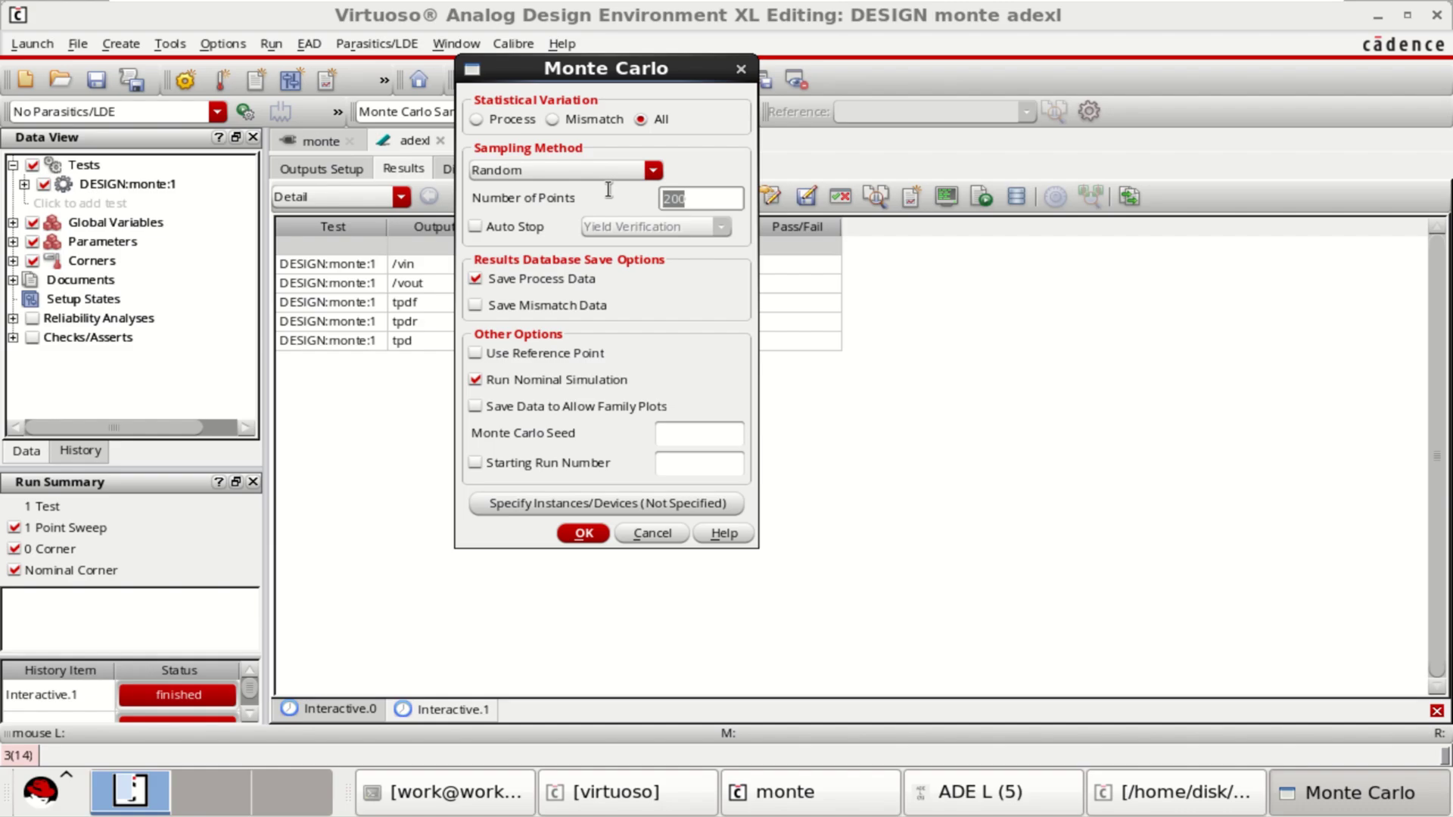
left_click_drag(645, 75, 638, 111)
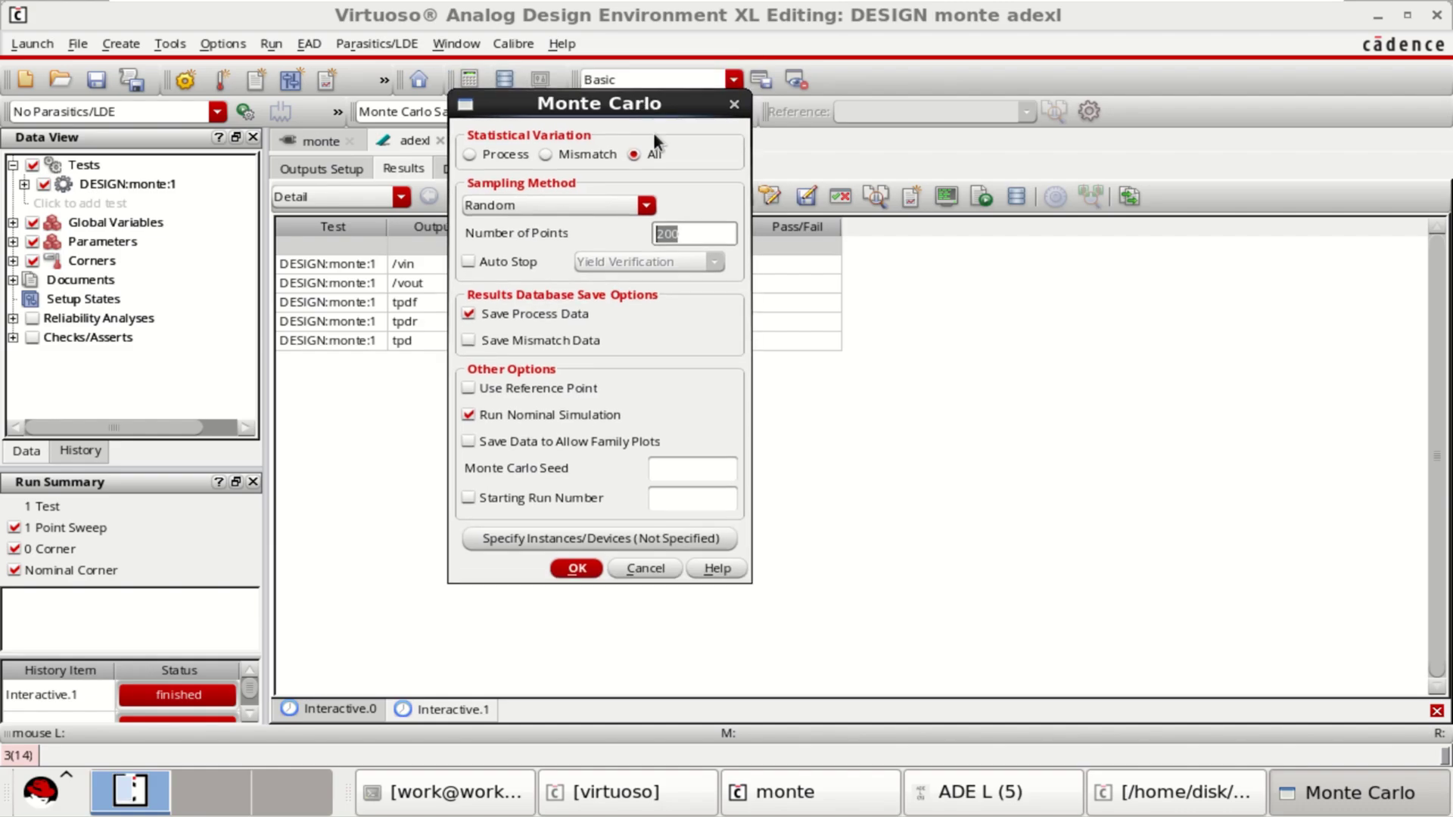
left_click(693, 235)
left_click(467, 339)
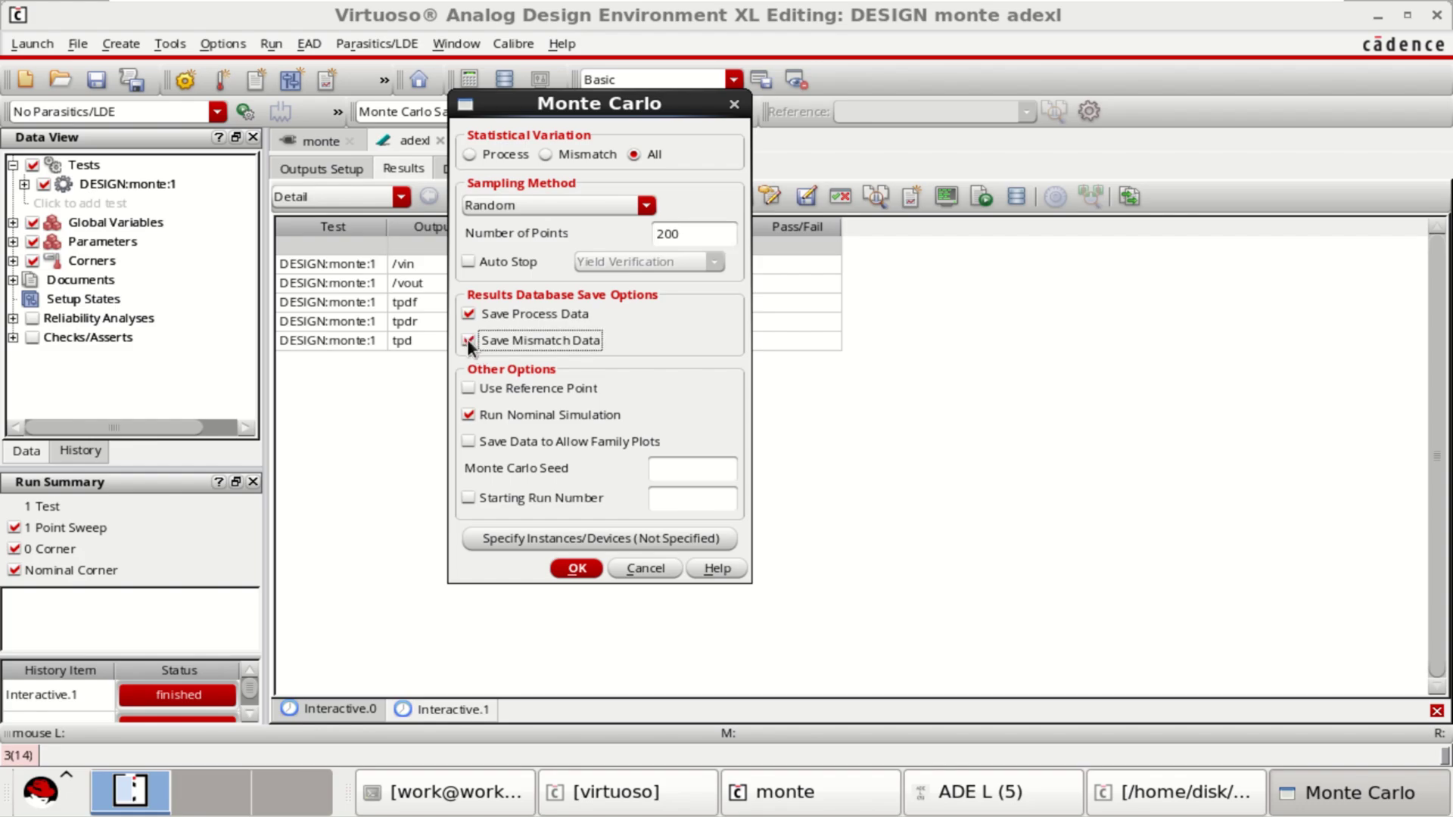
left_click(577, 568)
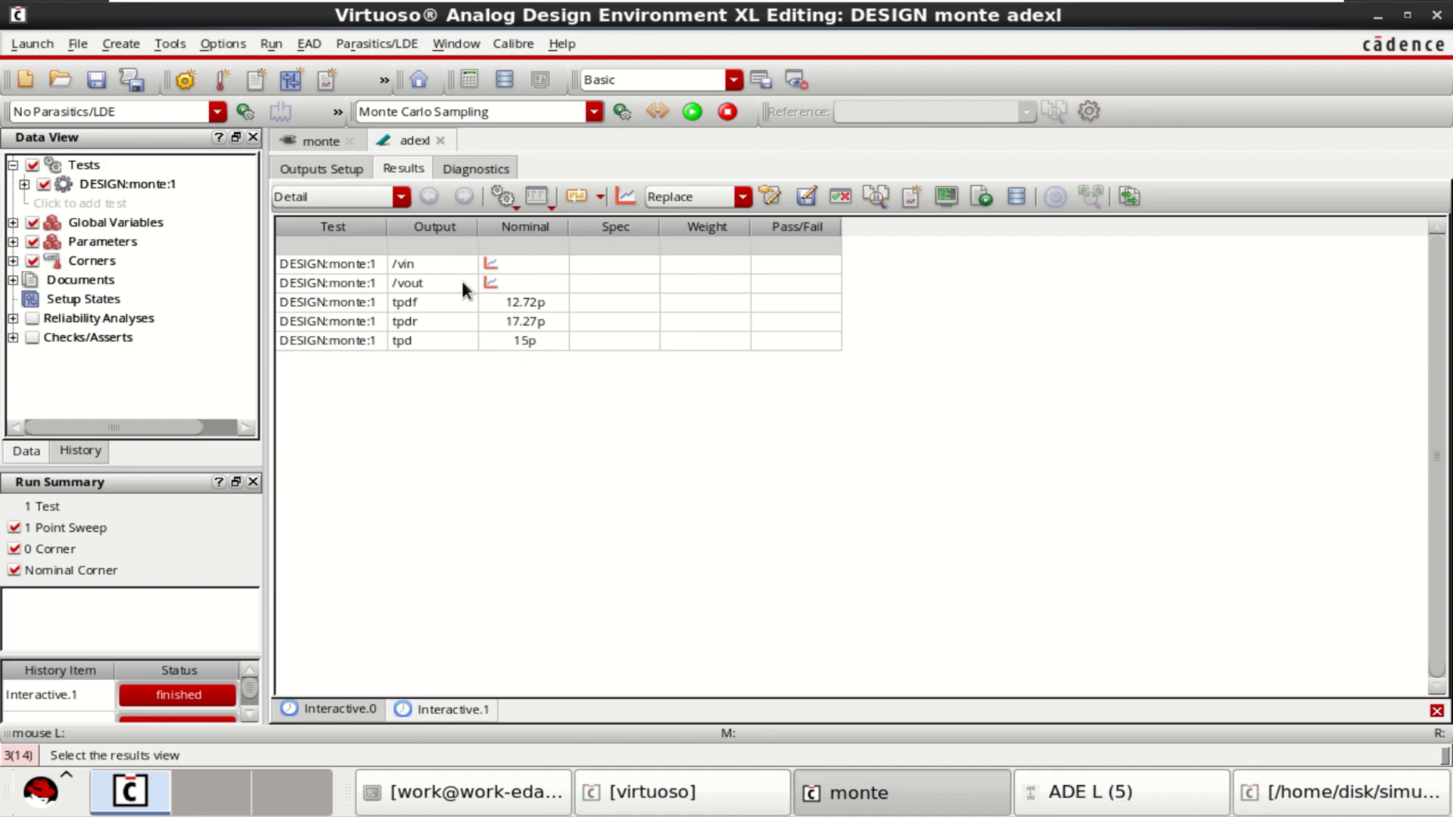
- Start the 200-point Monte Carlo run and enlarge the History and Data View panes
left_click(691, 111)
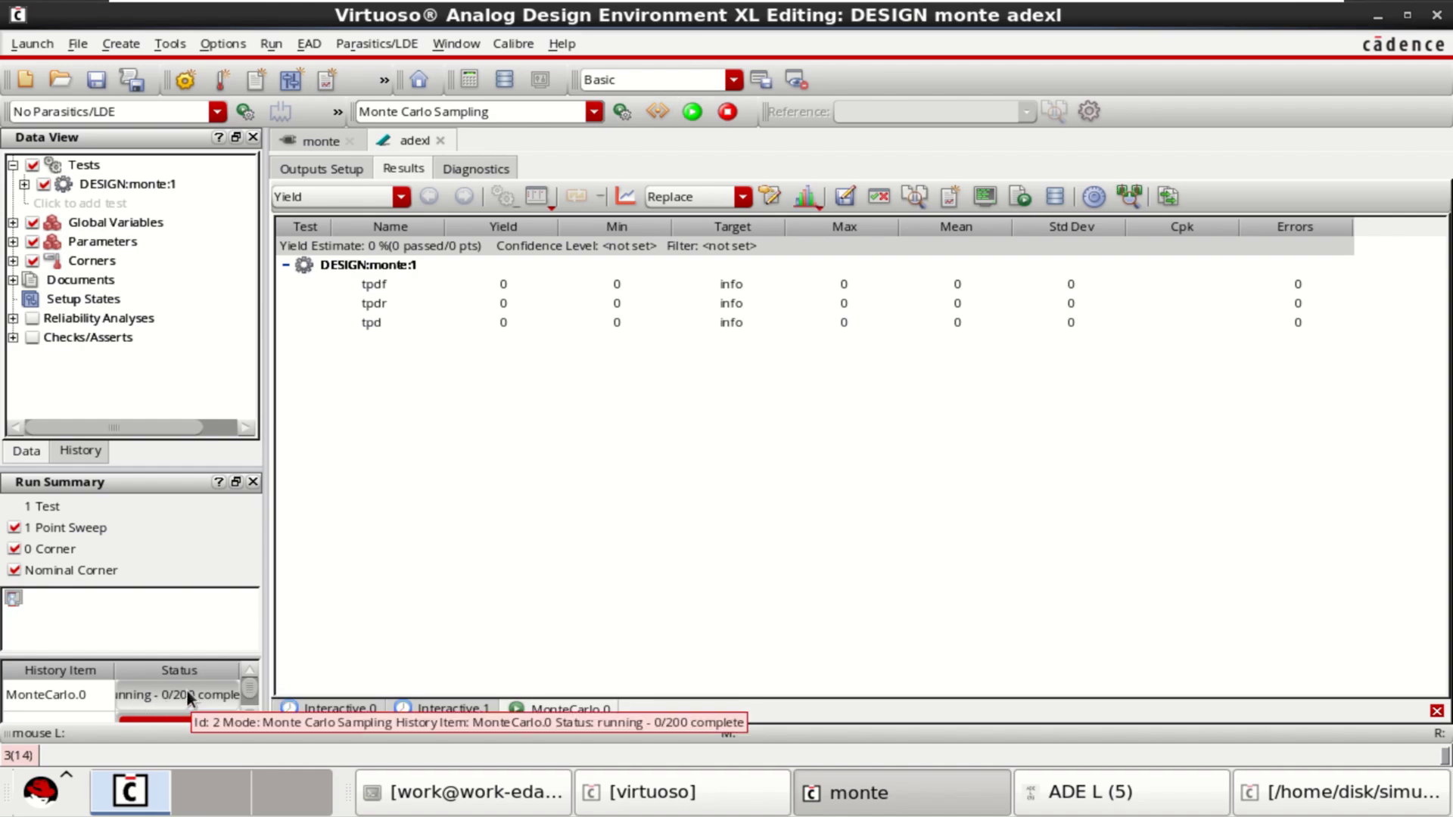
left_click_drag(192, 651, 194, 606)
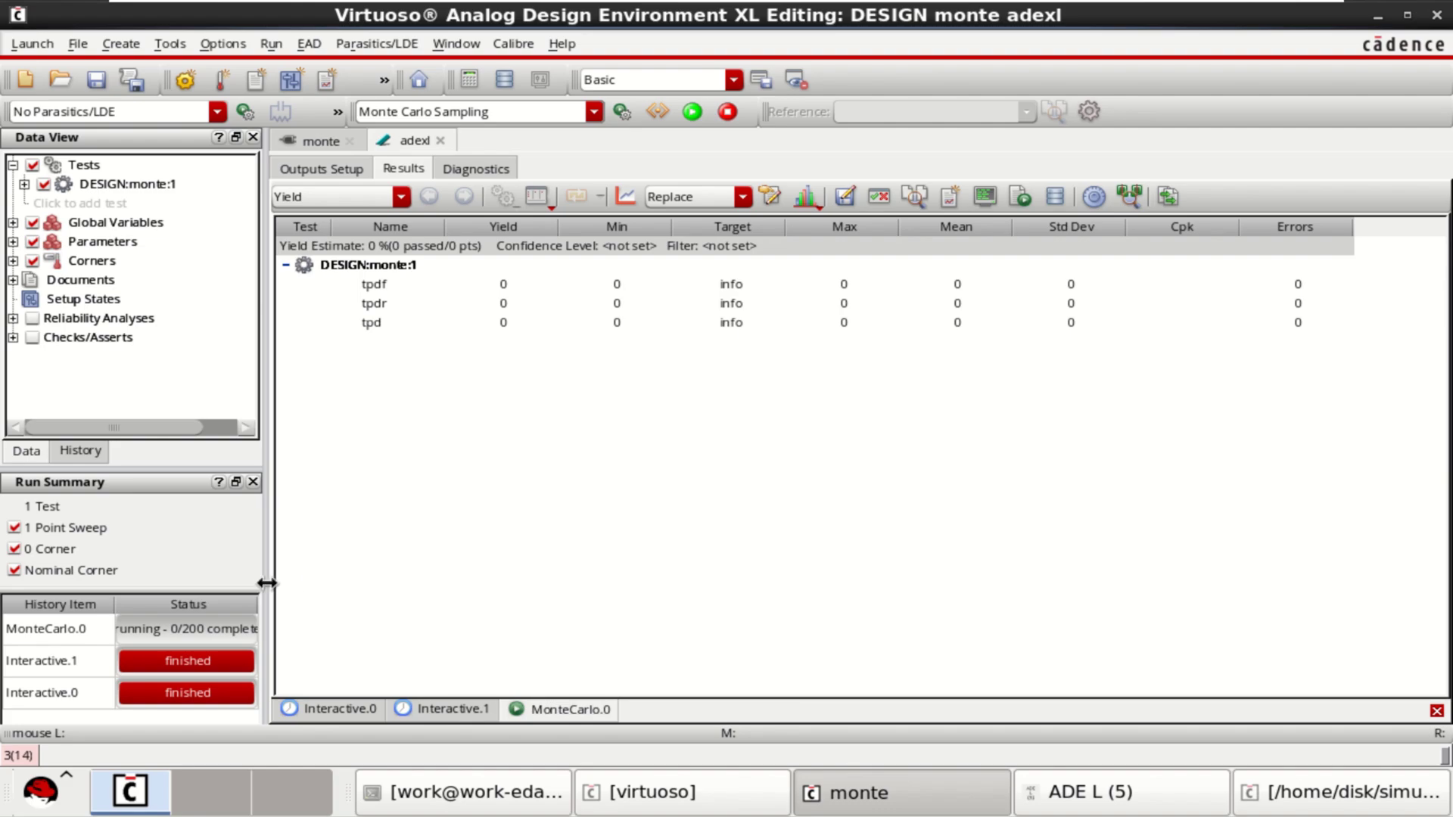
left_click_drag(266, 575, 298, 570)
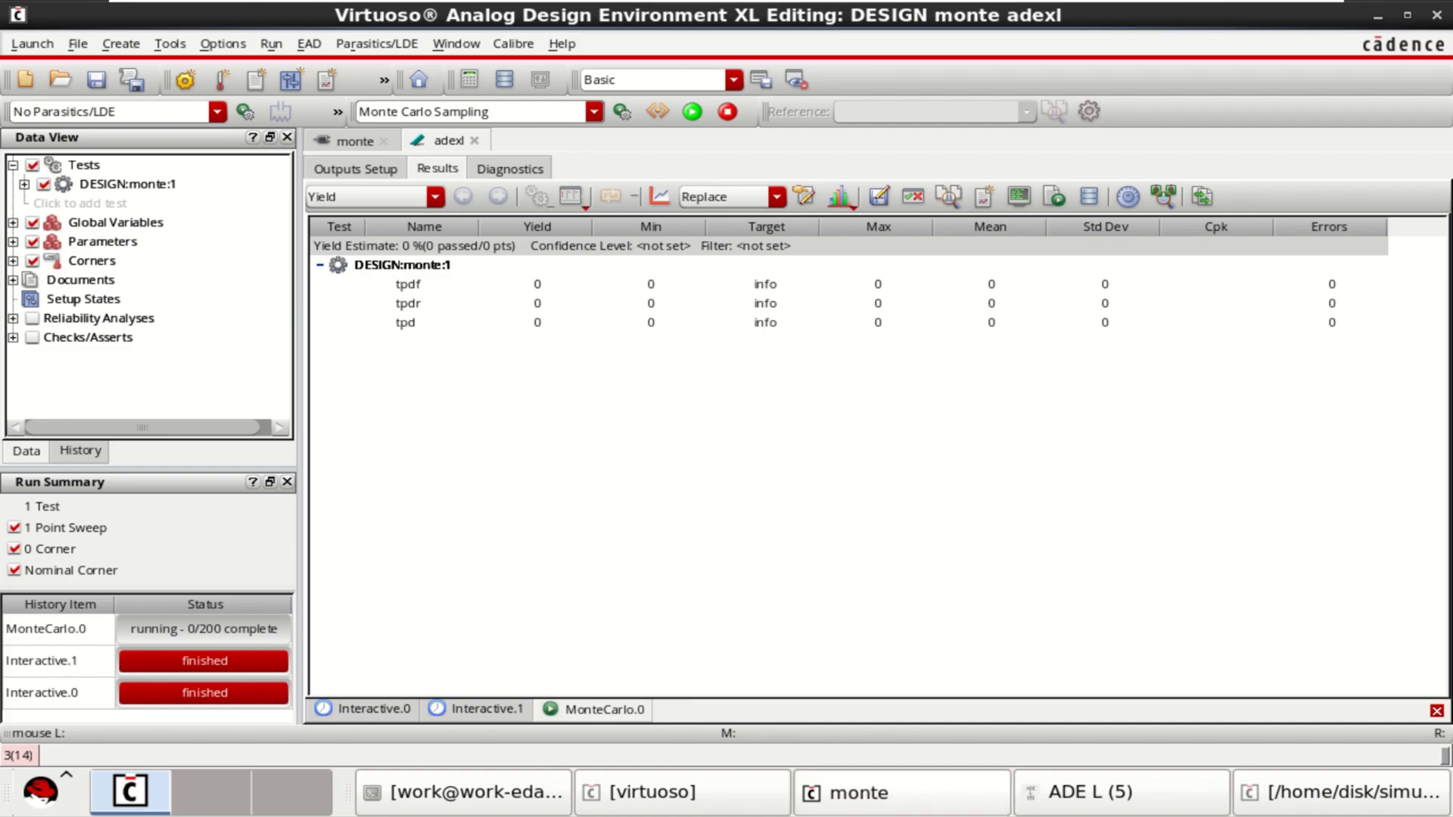
- Minimize the ADE L test editor to show the Virtuoso CDS.log window
left_click(1091, 795)
left_click(1091, 798)
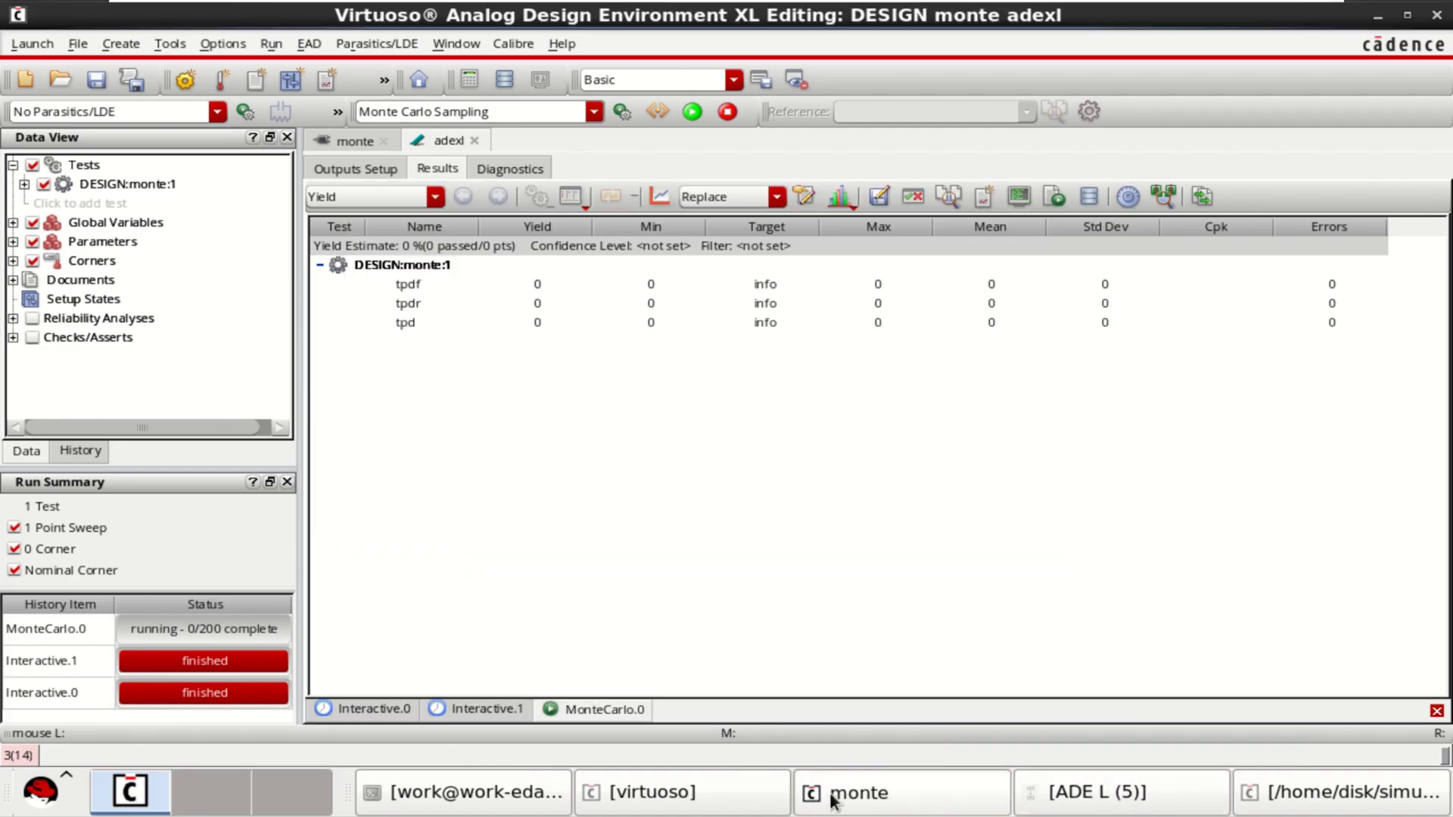
left_click(712, 801)
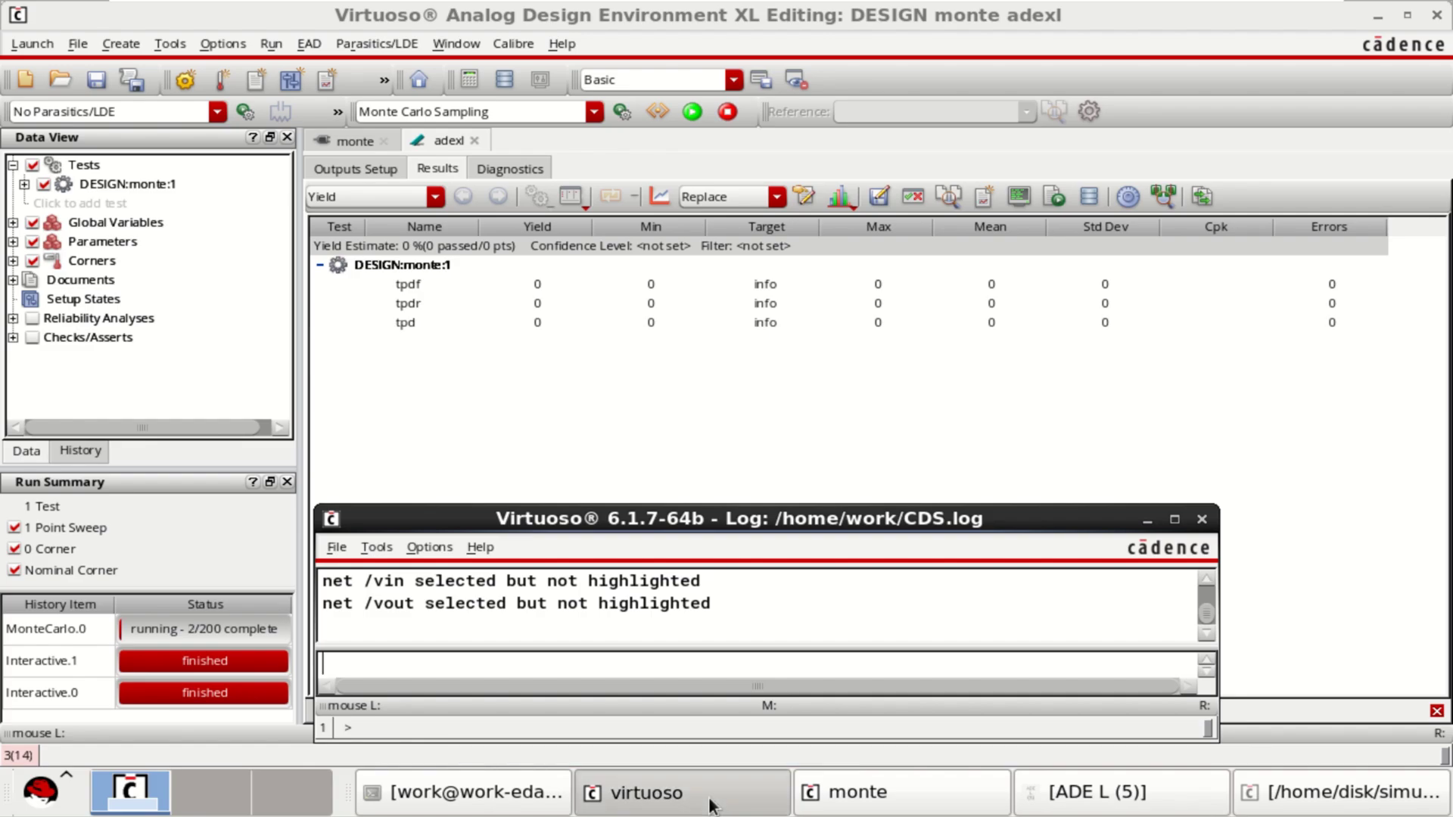
- Minimize the Virtuoso log window while the 200-point MonteCarlo.0 run continues
left_click(712, 800)
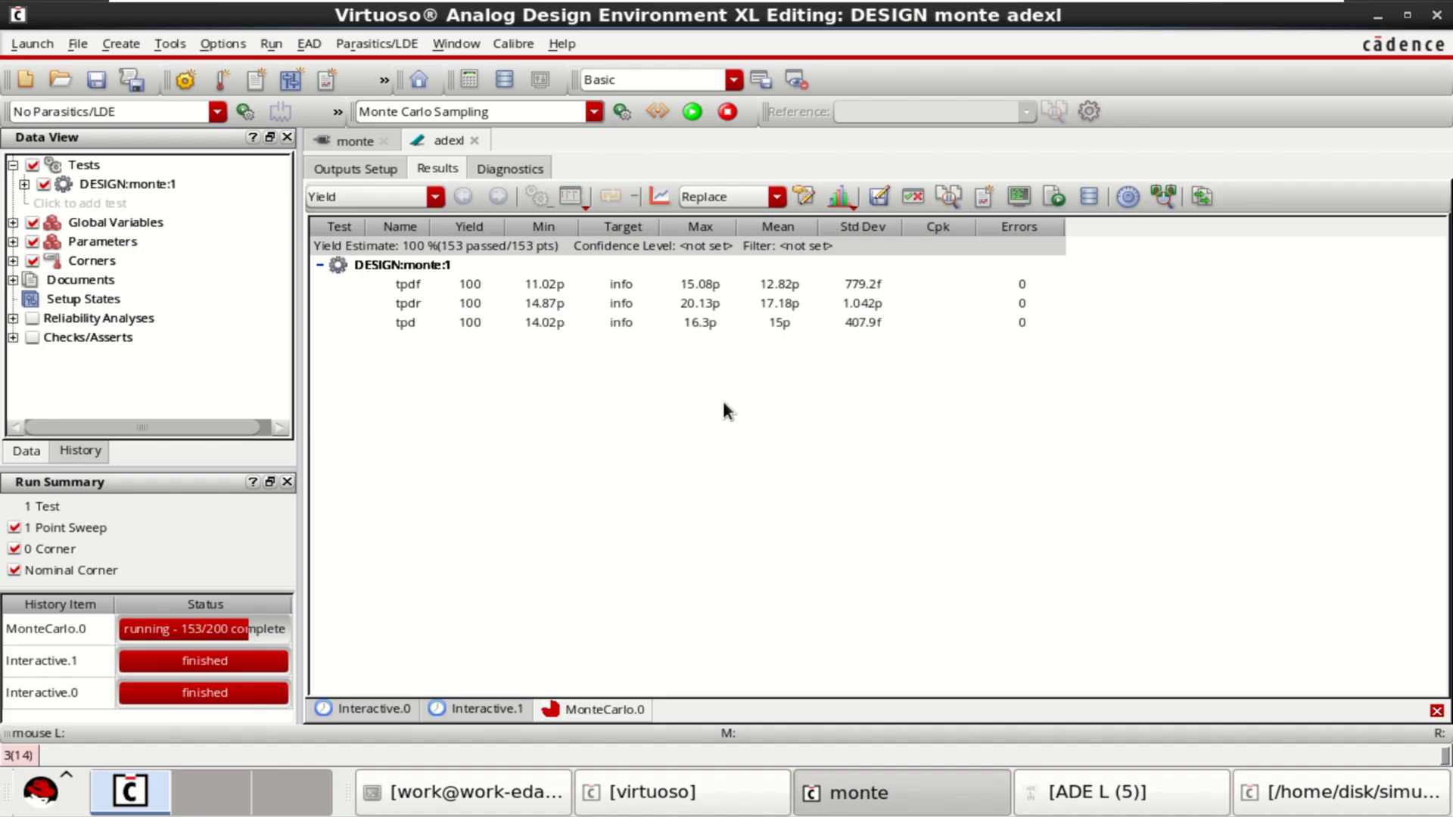
- Check Outputs Setup, Results and Diagnostics until MonteCarlo.0 completes 200 points, ending on the Results yield view
left_click(363, 166)
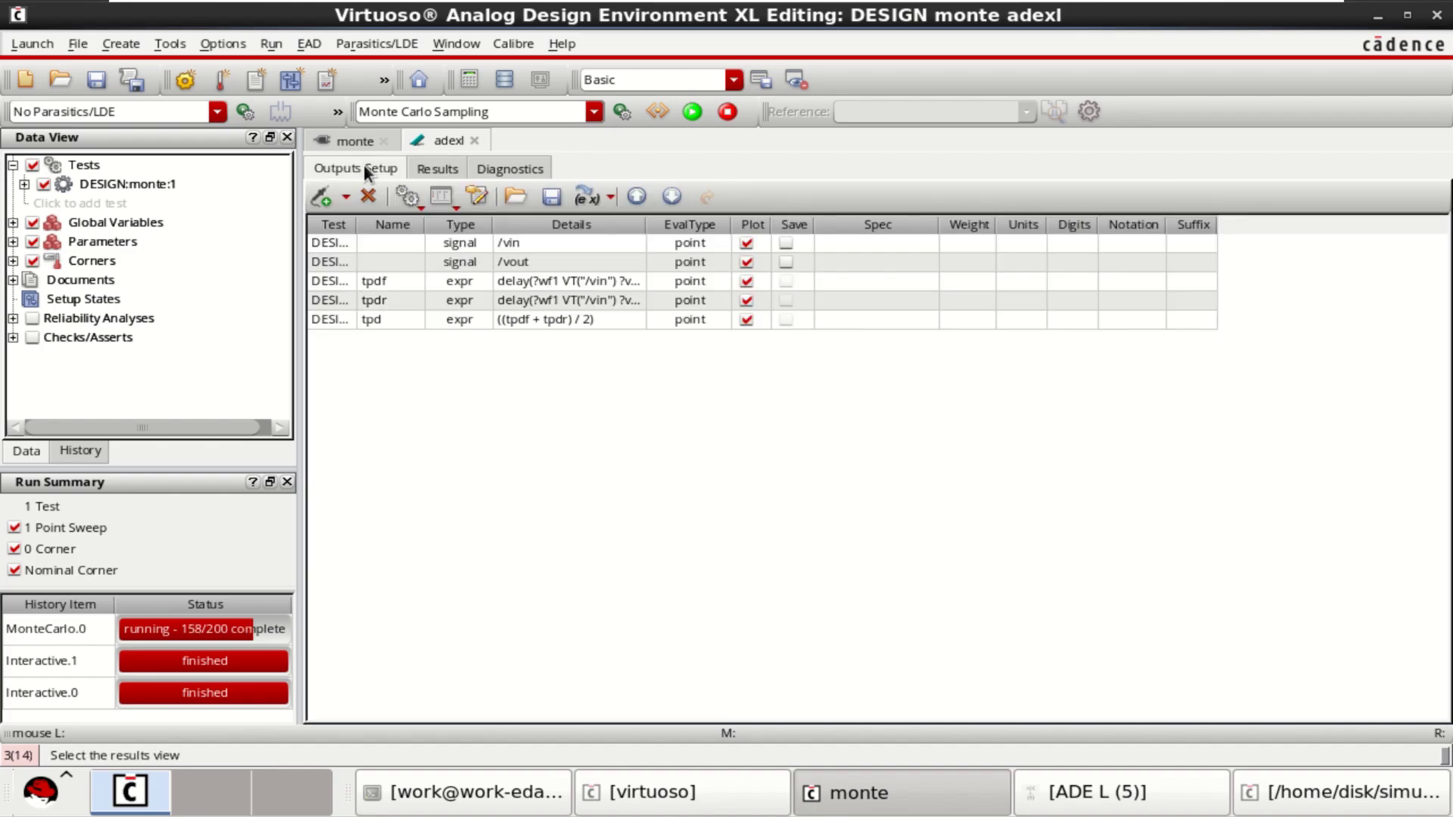
left_click(447, 167)
left_click(510, 166)
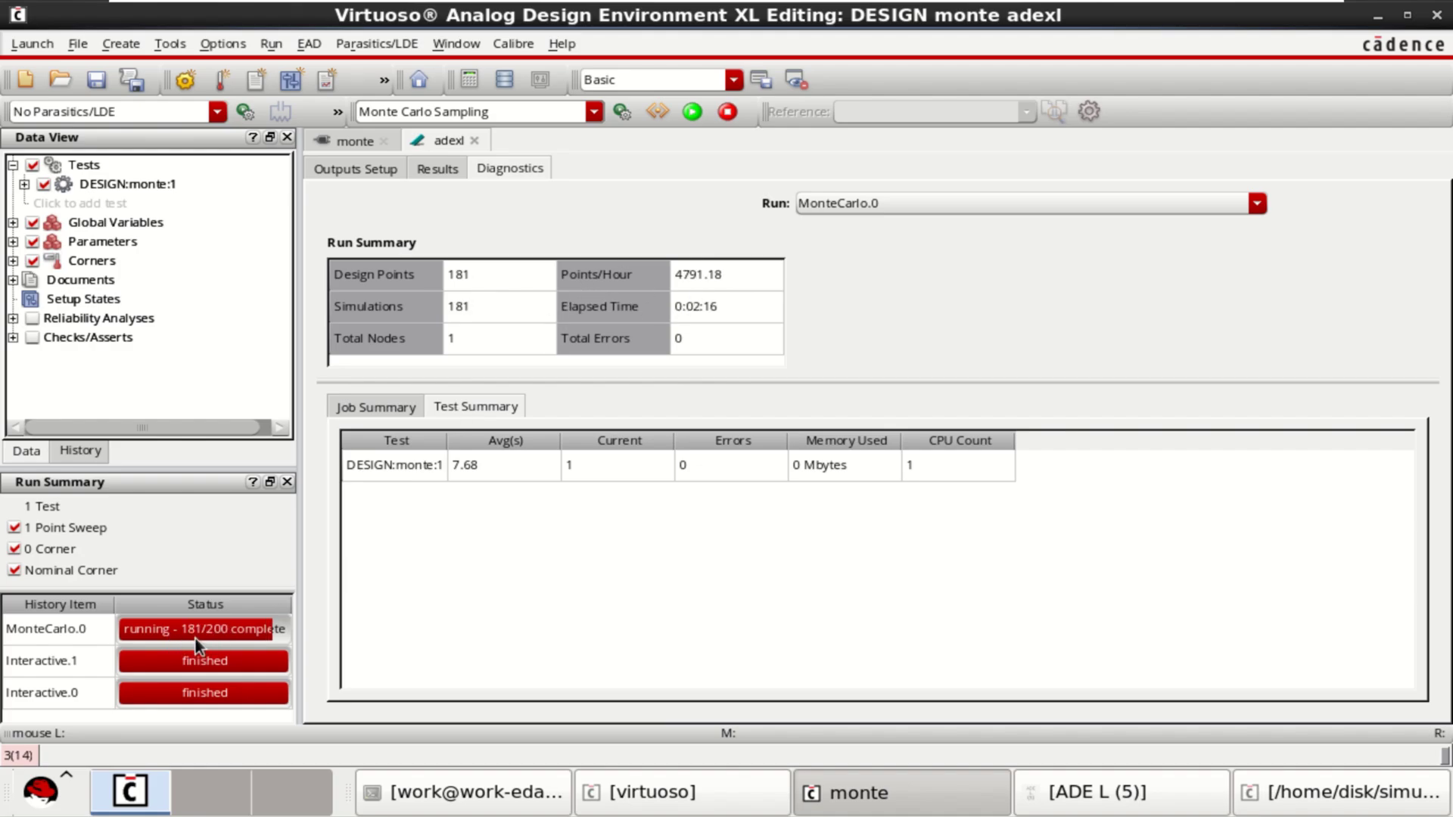
left_click(366, 171)
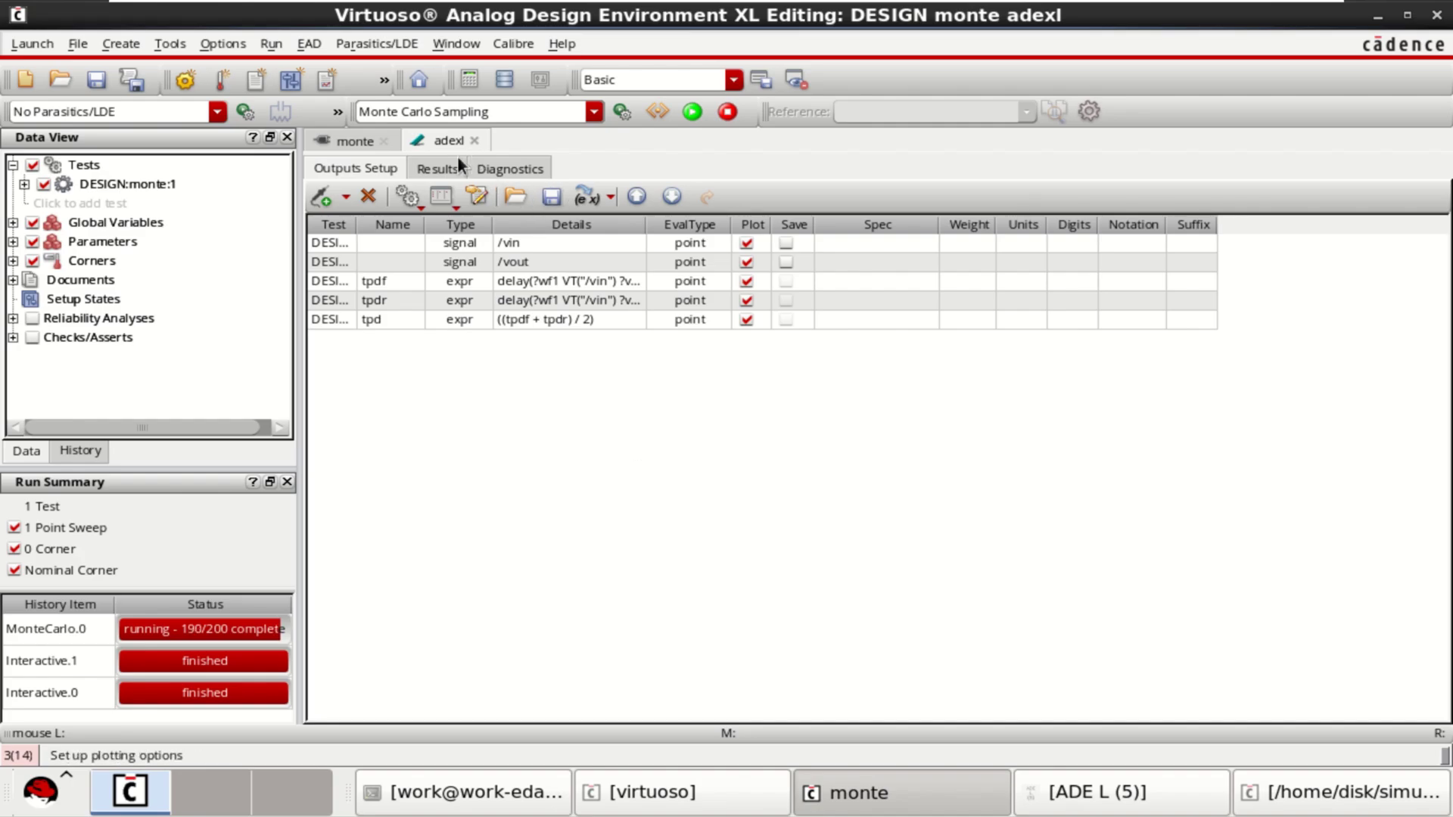
left_click(438, 168)
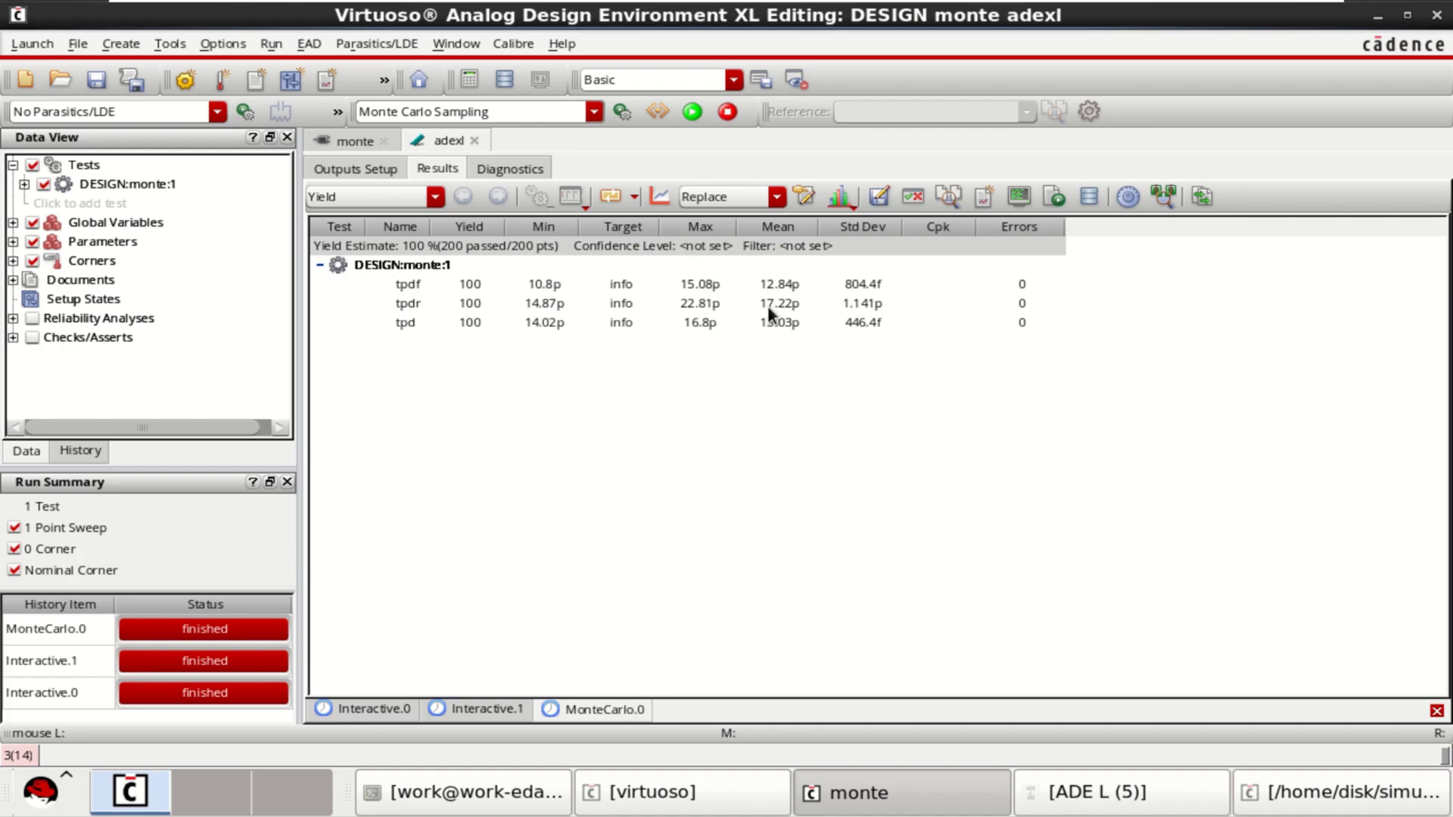
- Plot histograms of tpdf, tpdr and tpd, then maximize the Visualization & Analysis XL window
left_click(661, 196)
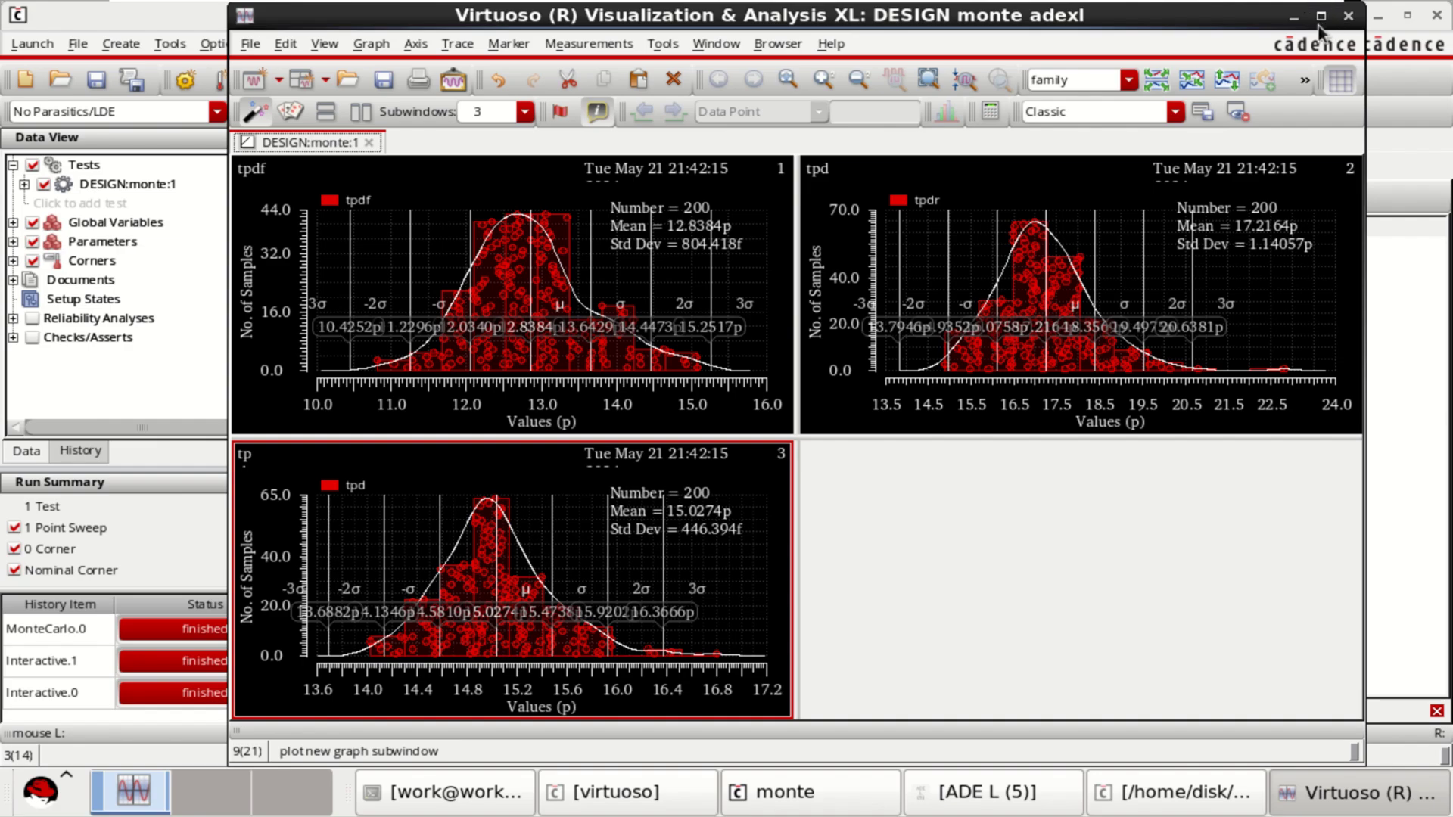
left_click(1318, 21)
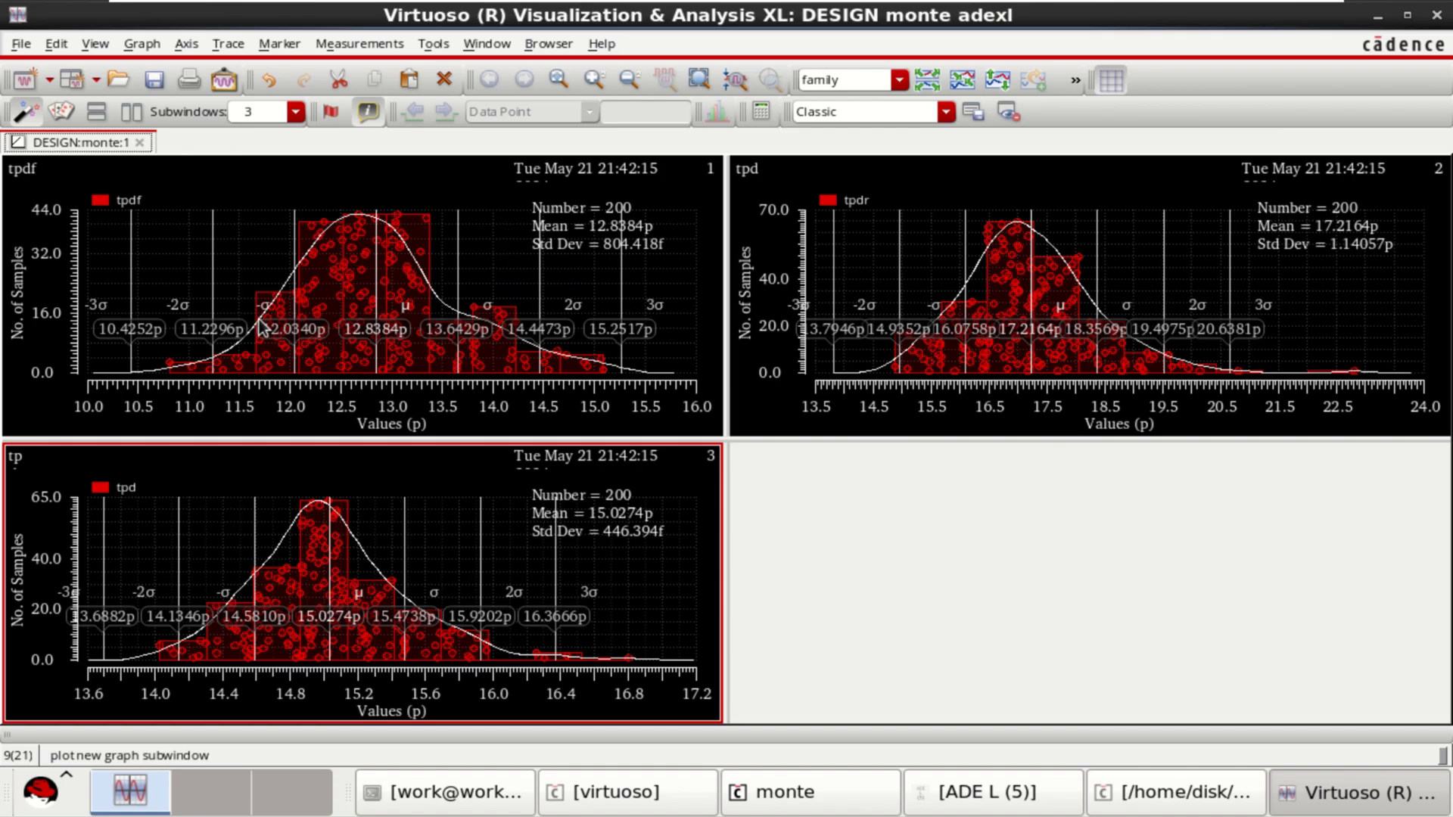
mouse_move(260, 324)
- Set the tpdf histogram's background to white via Graph Properties
right_click(337, 176)
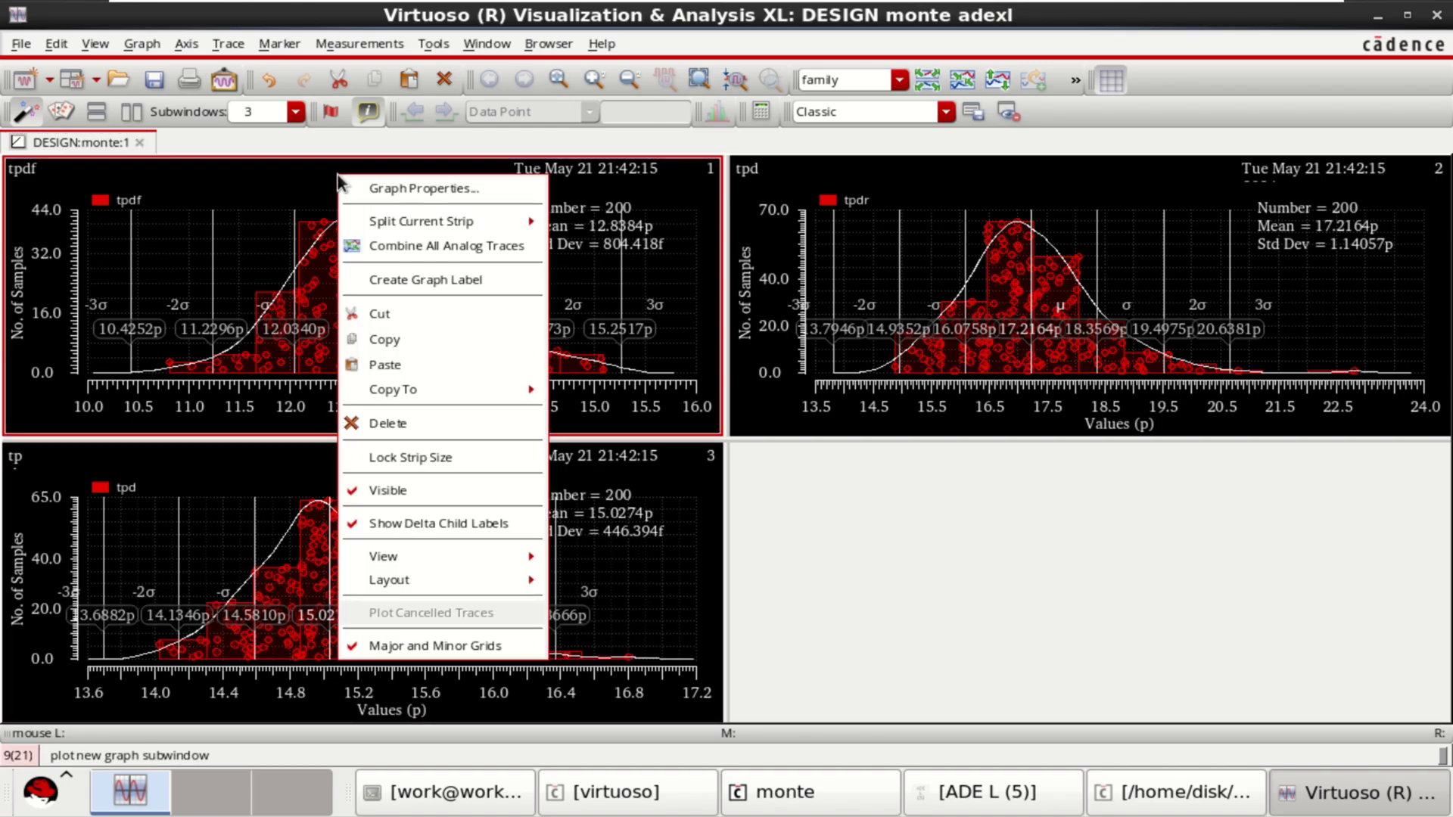
mouse_move(484, 220)
left_click(583, 221)
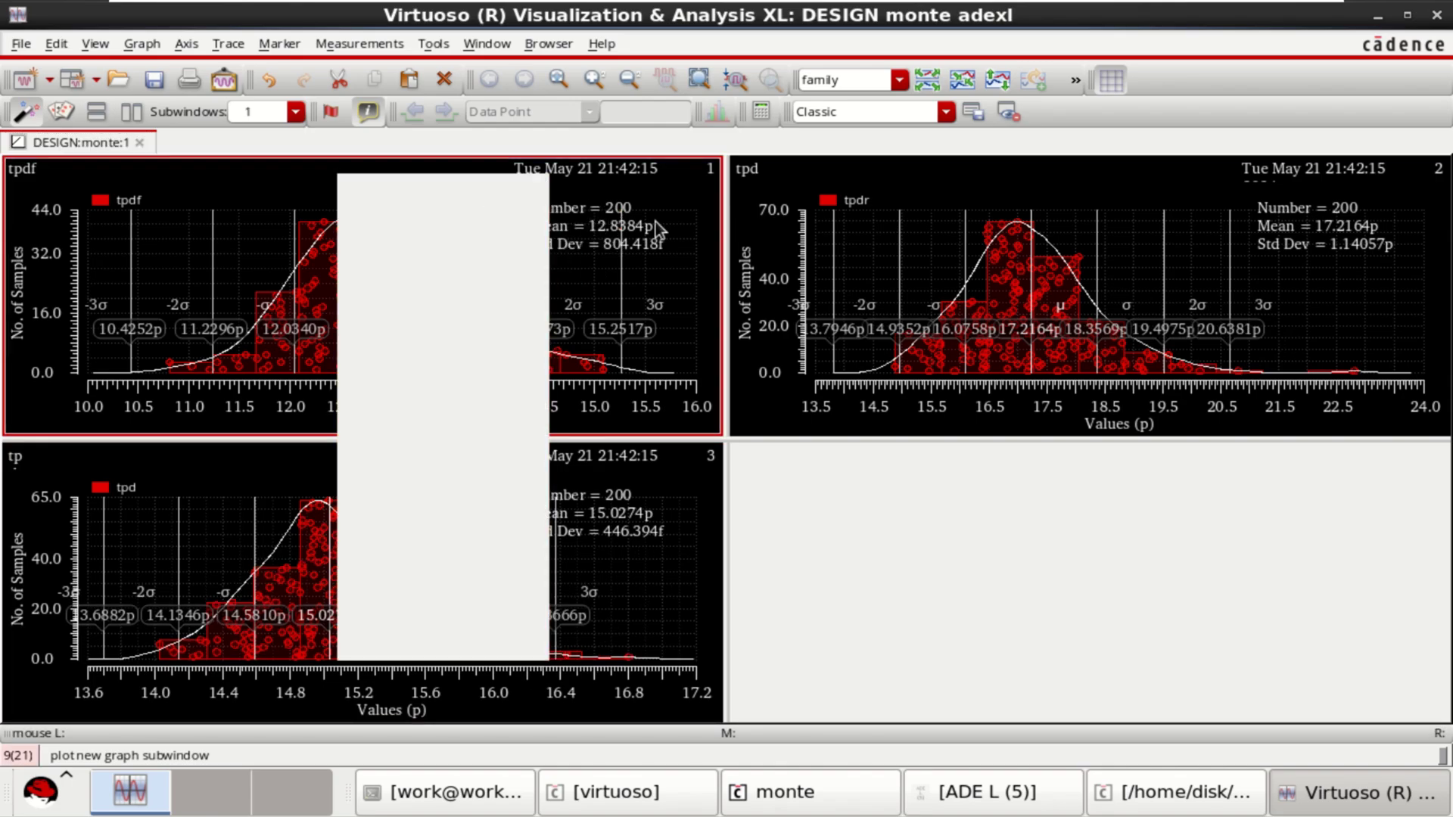
left_click(129, 234)
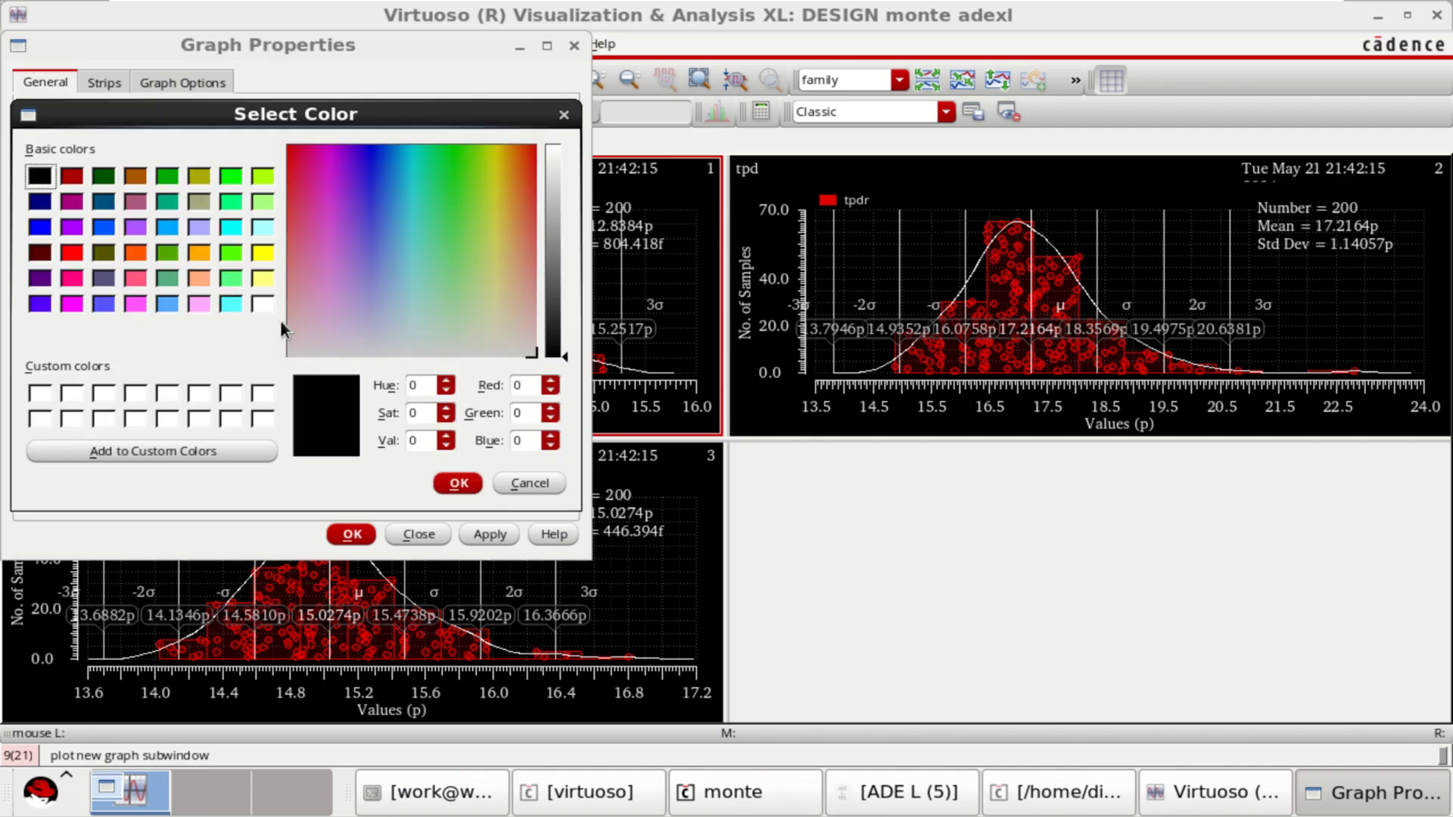
left_click(262, 303)
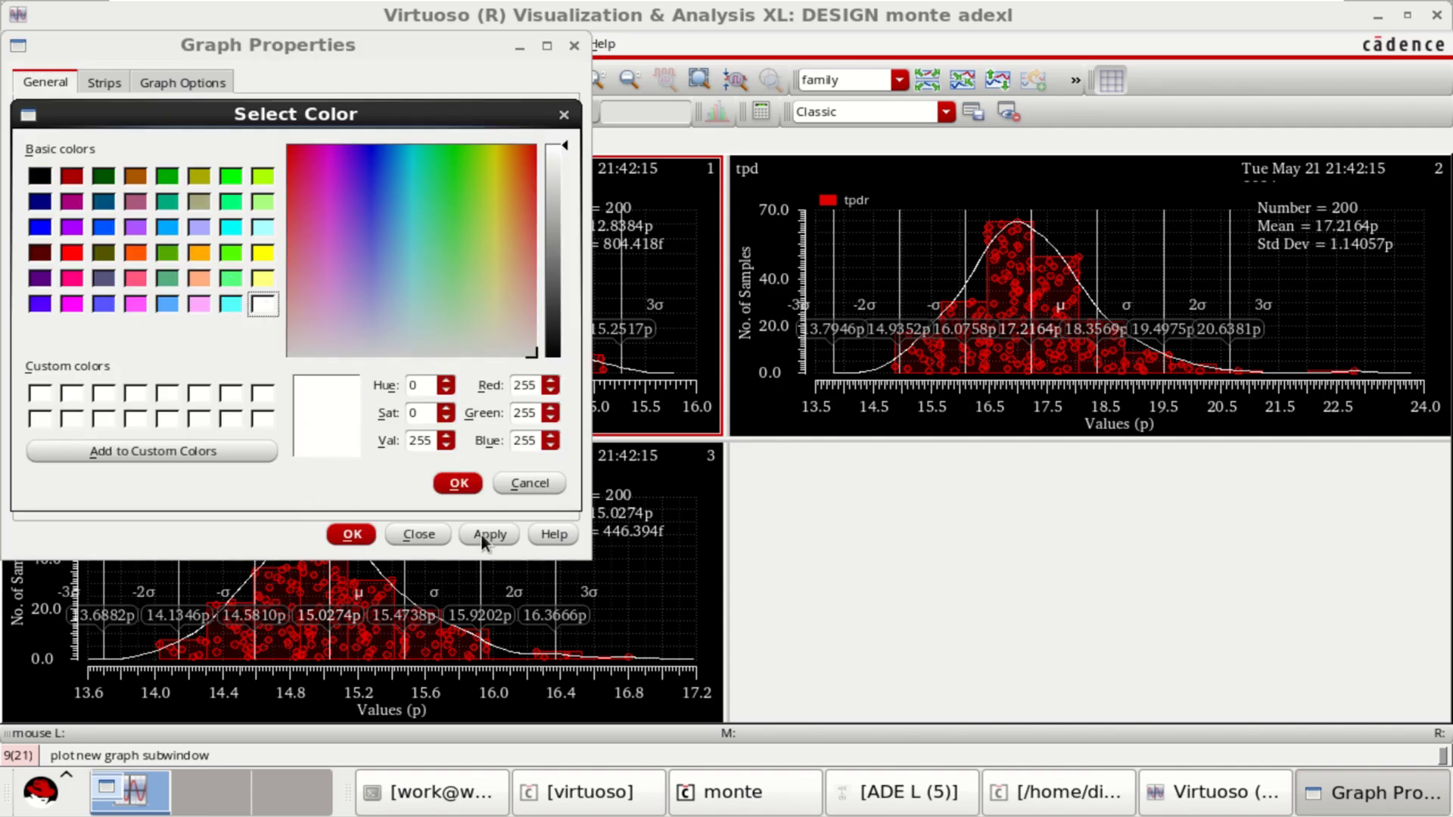
left_click(446, 484)
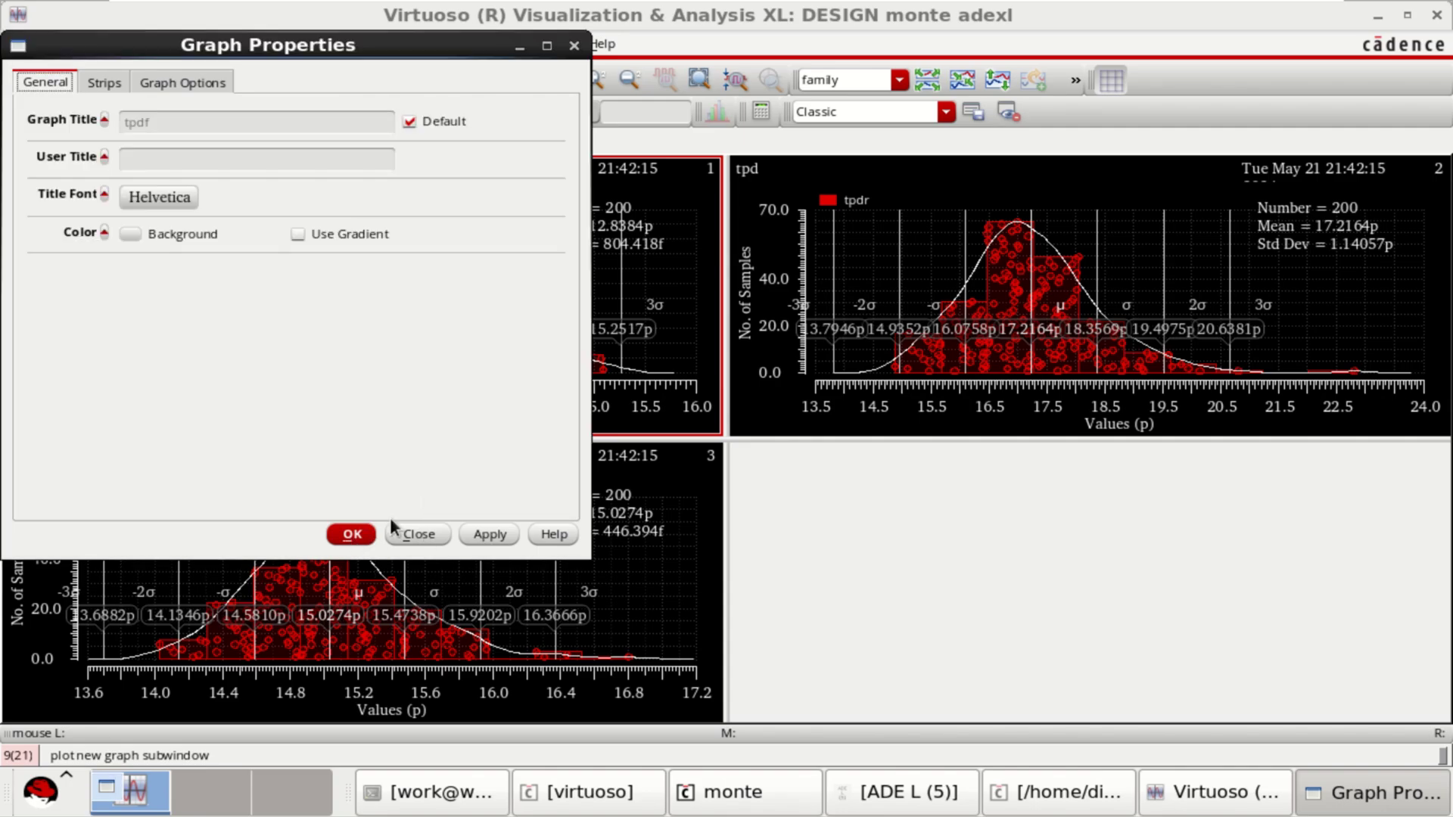
left_click(352, 534)
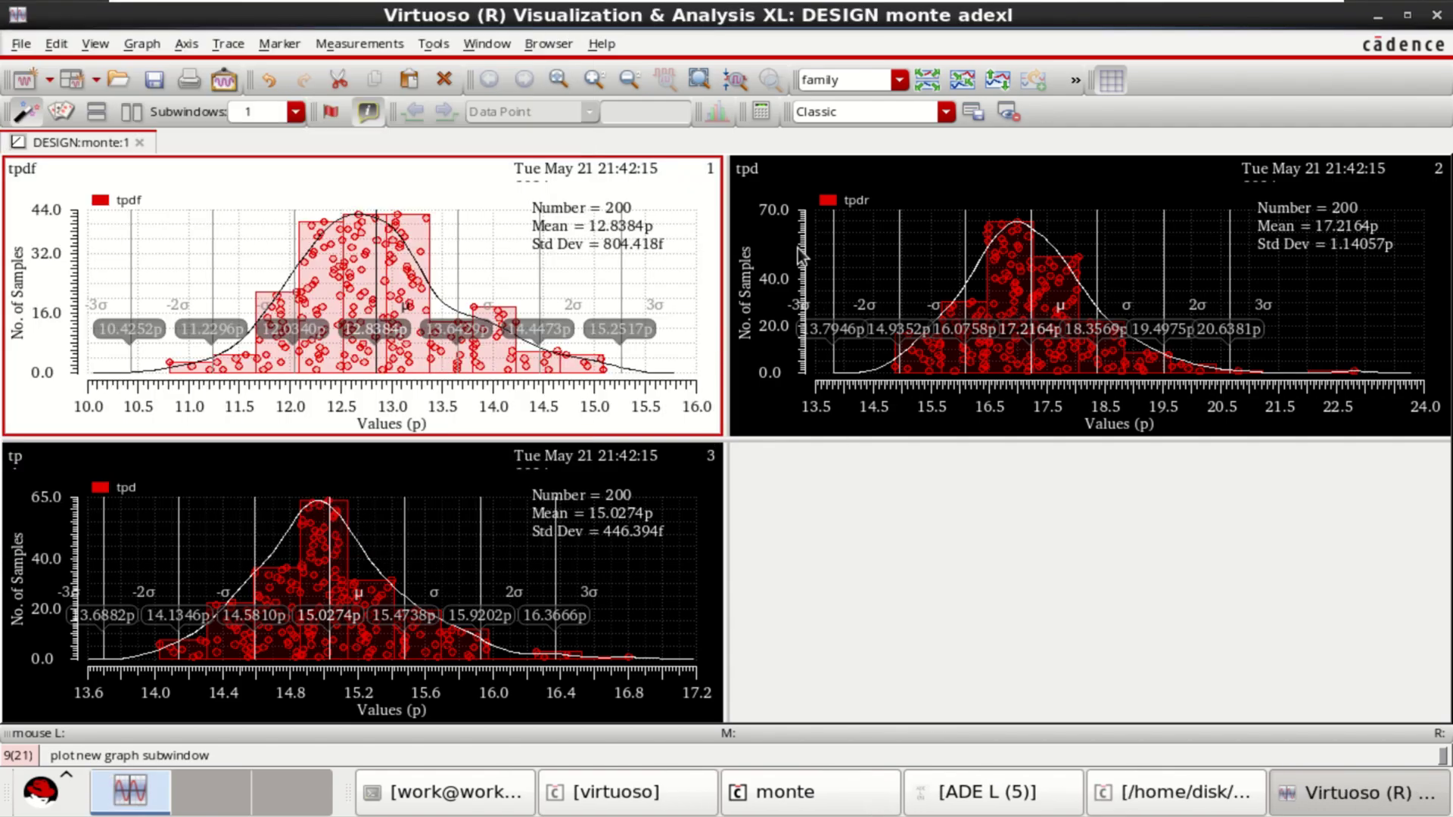
- Set the tpdr histogram's background to white via Graph Properties
left_click(796, 165)
right_click(796, 165)
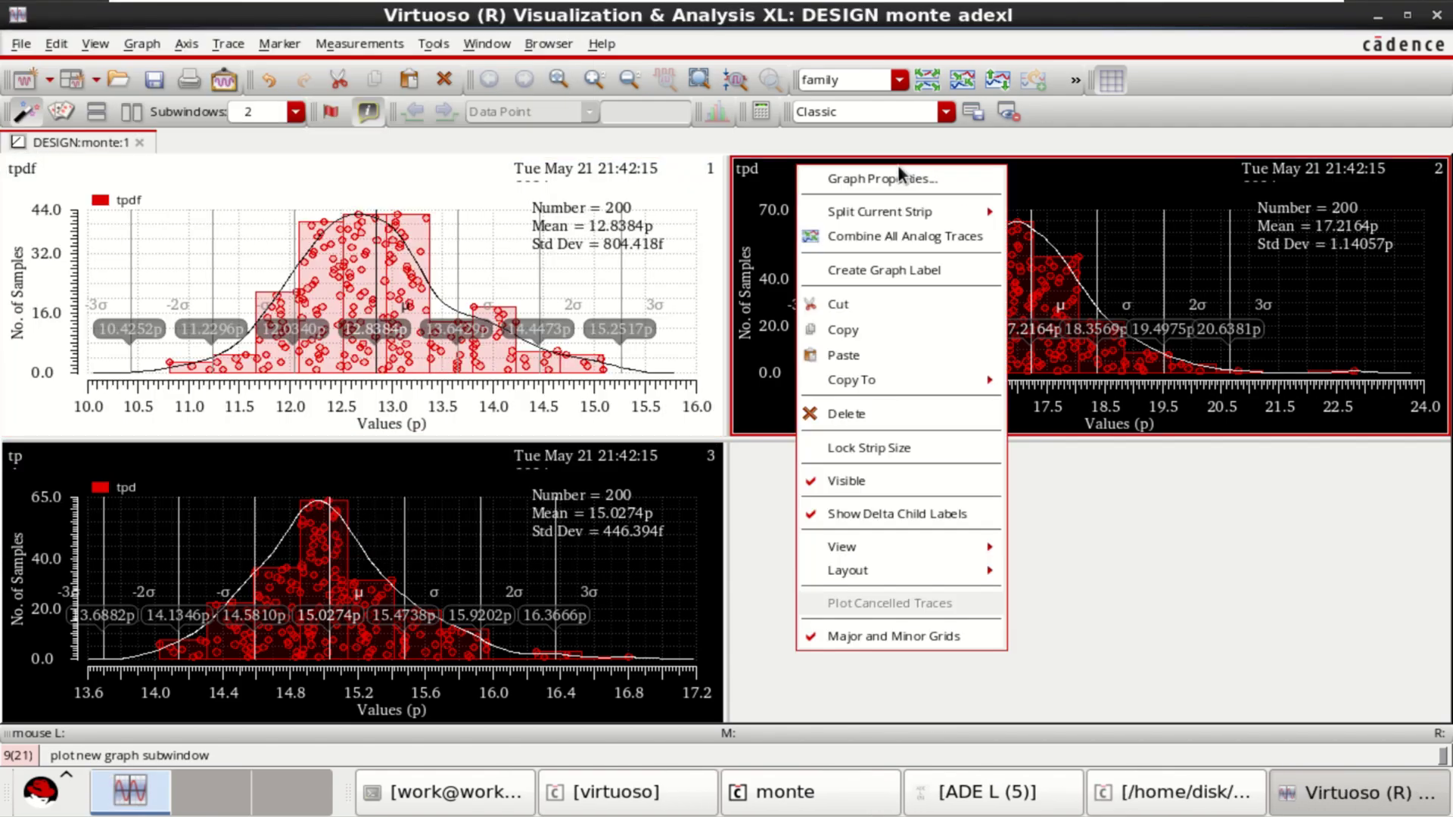
left_click(896, 166)
right_click(784, 176)
left_click(883, 186)
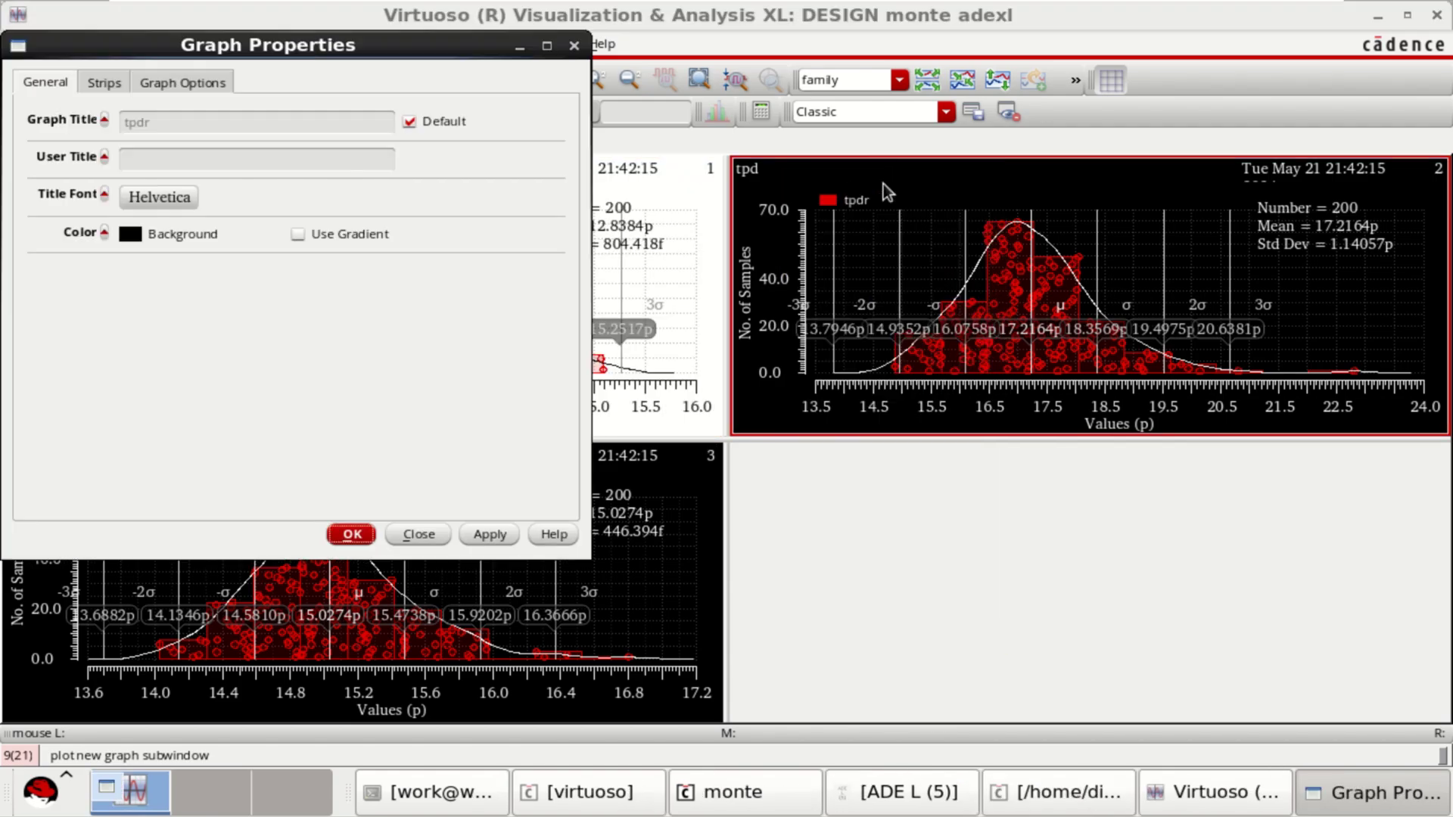
left_click(130, 235)
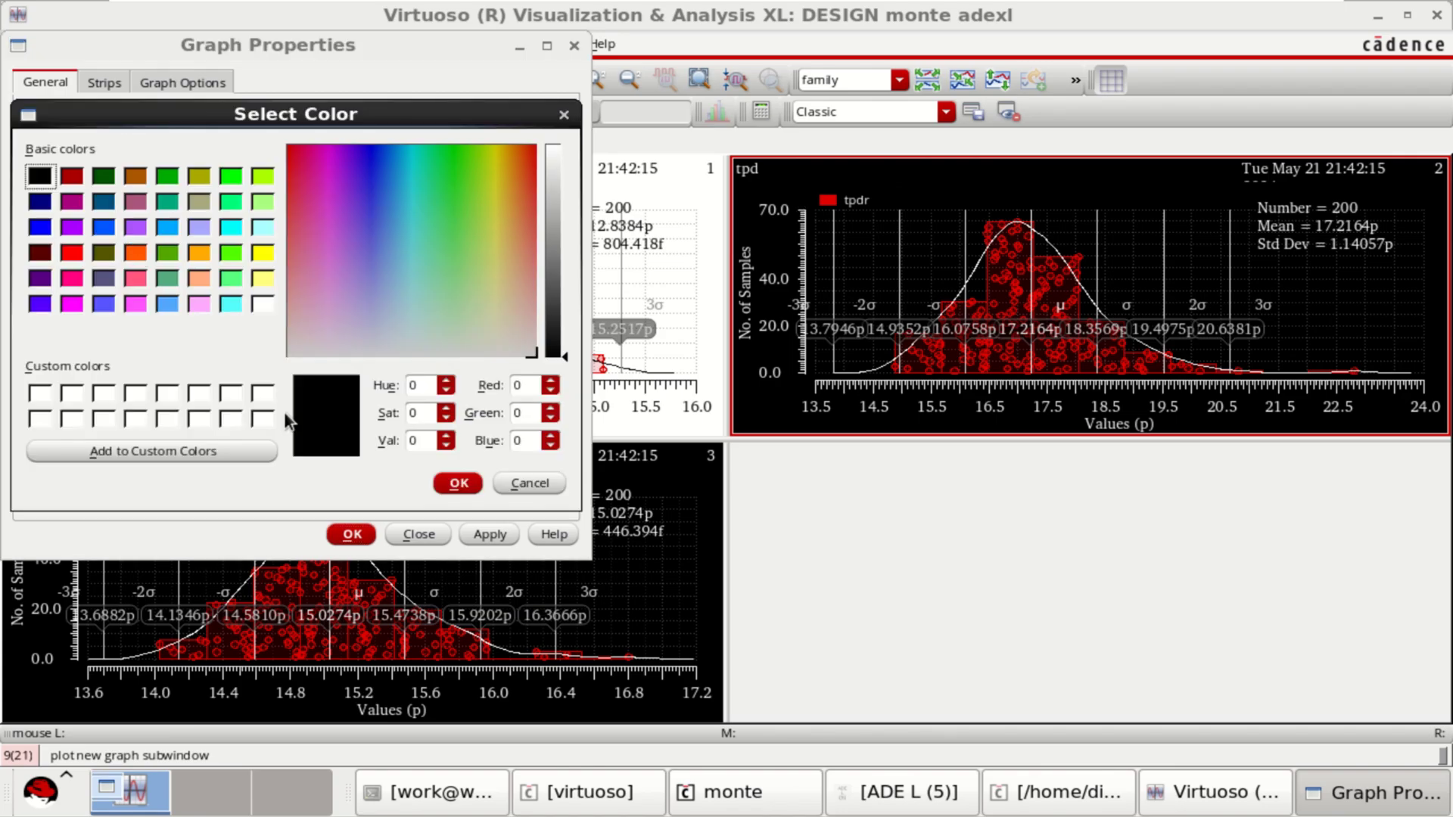
left_click(264, 304)
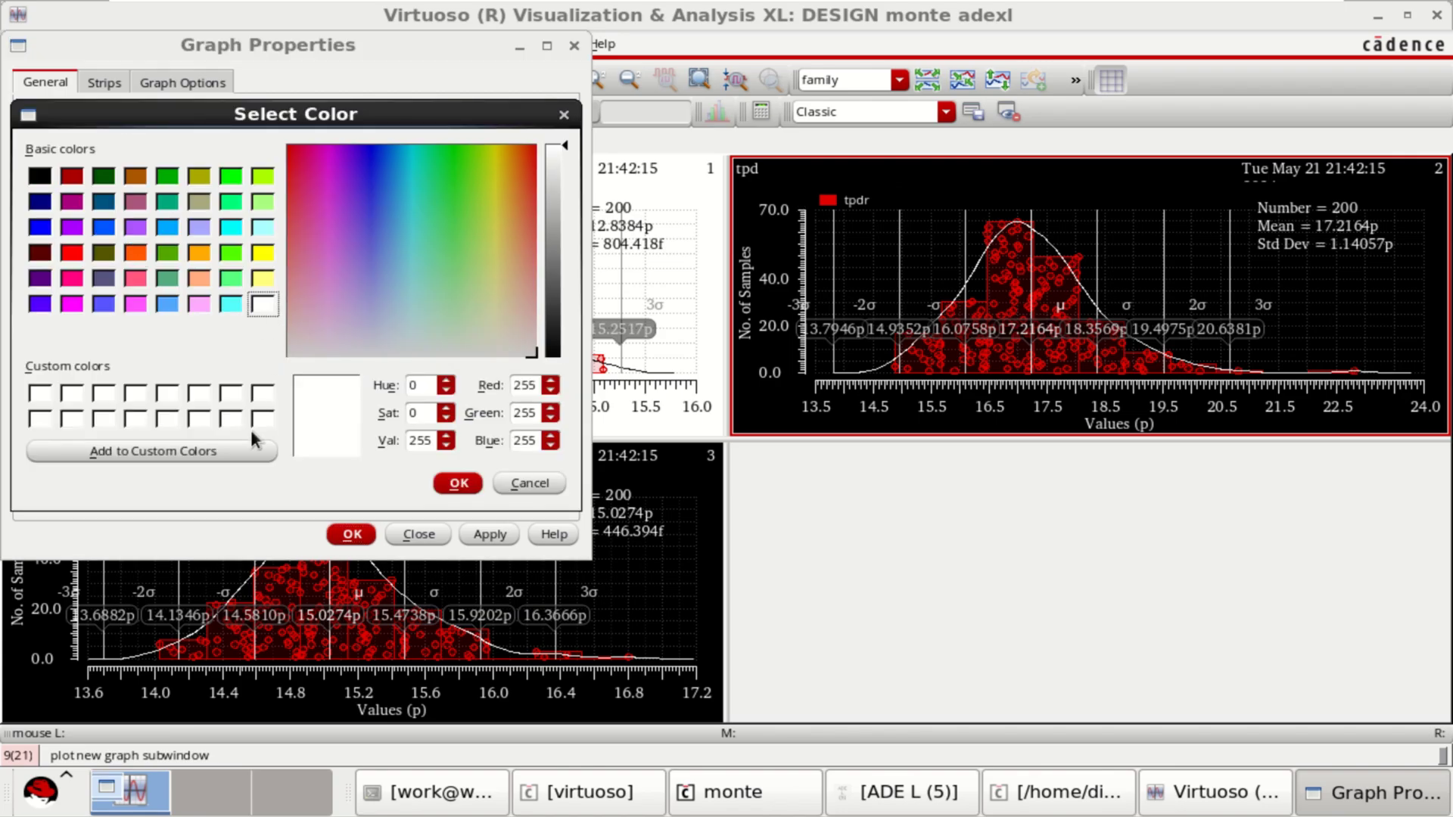
left_click(457, 483)
left_click(488, 535)
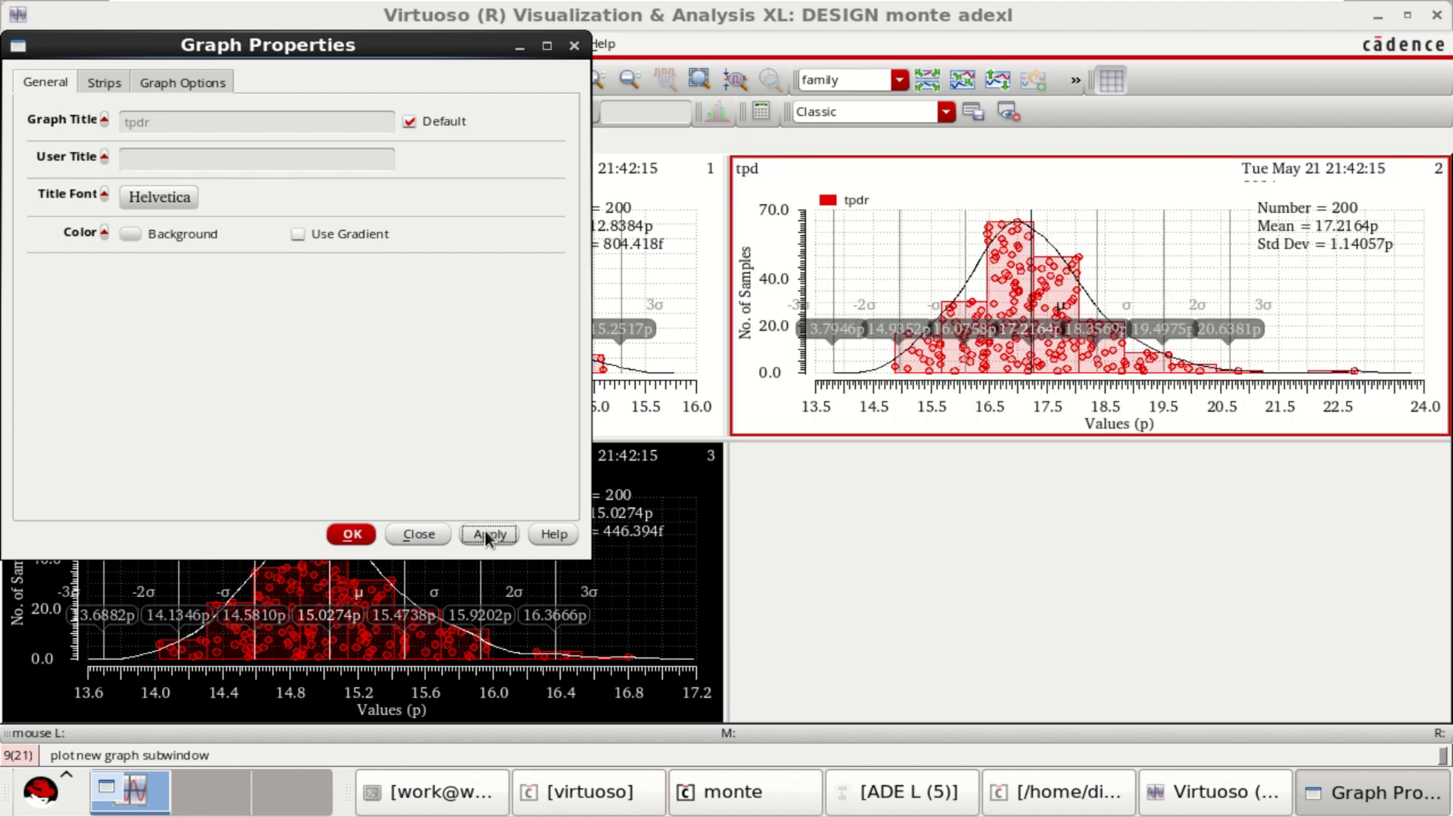
left_click(352, 534)
- Set the tpd histogram's background to white via Graph Properties
right_click(696, 490)
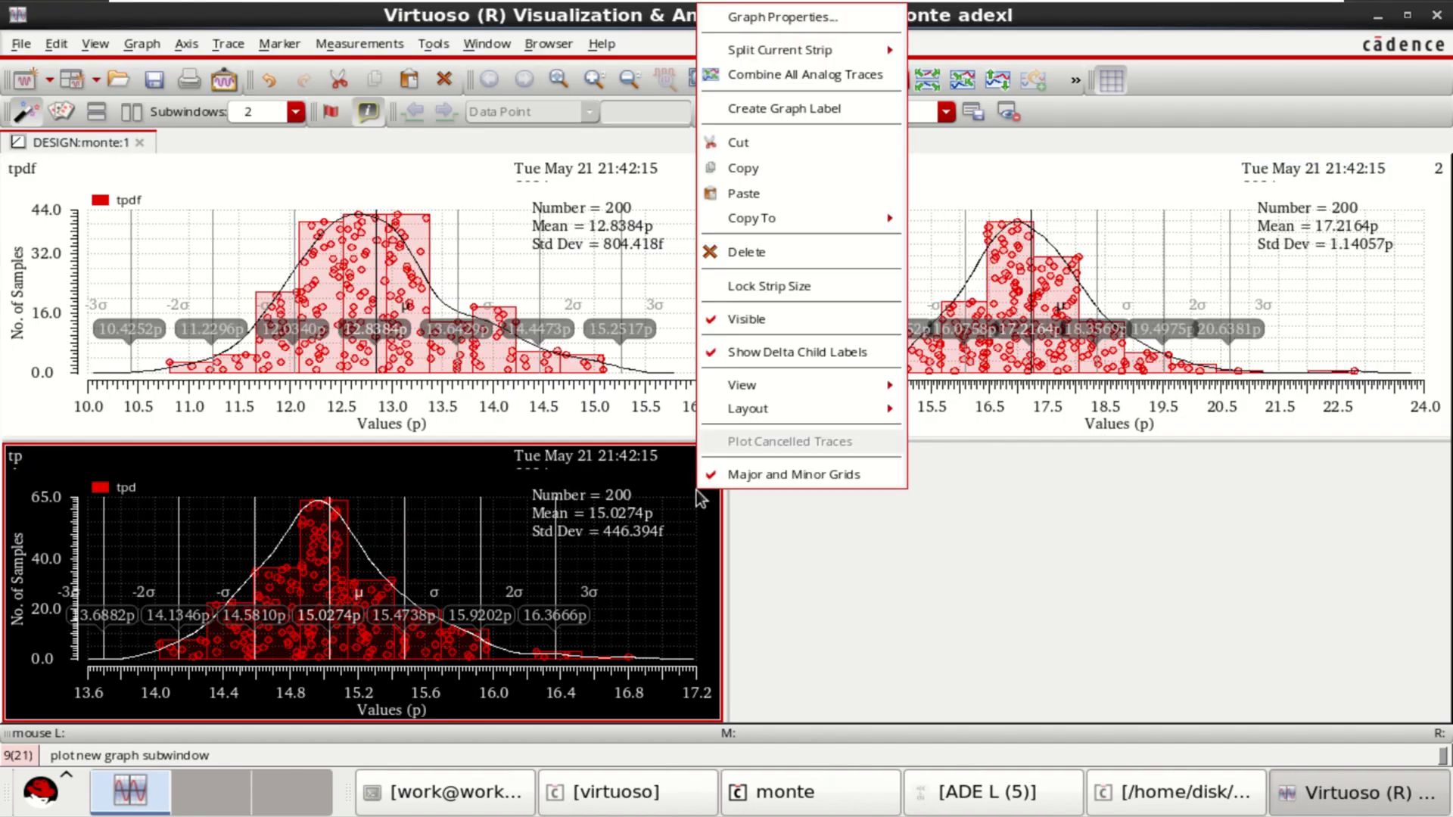
left_click(800, 11)
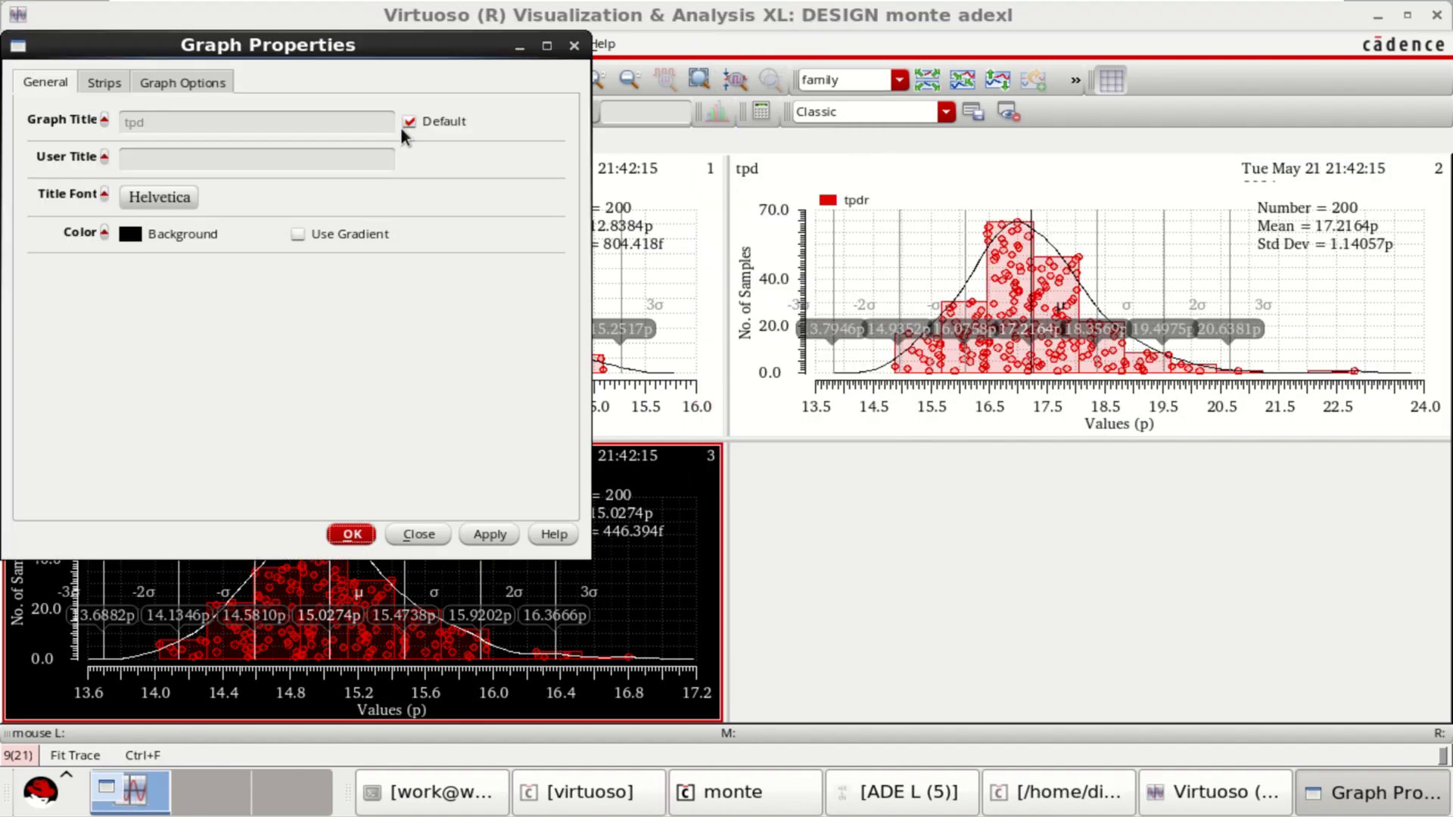
left_click(131, 233)
left_click(259, 302)
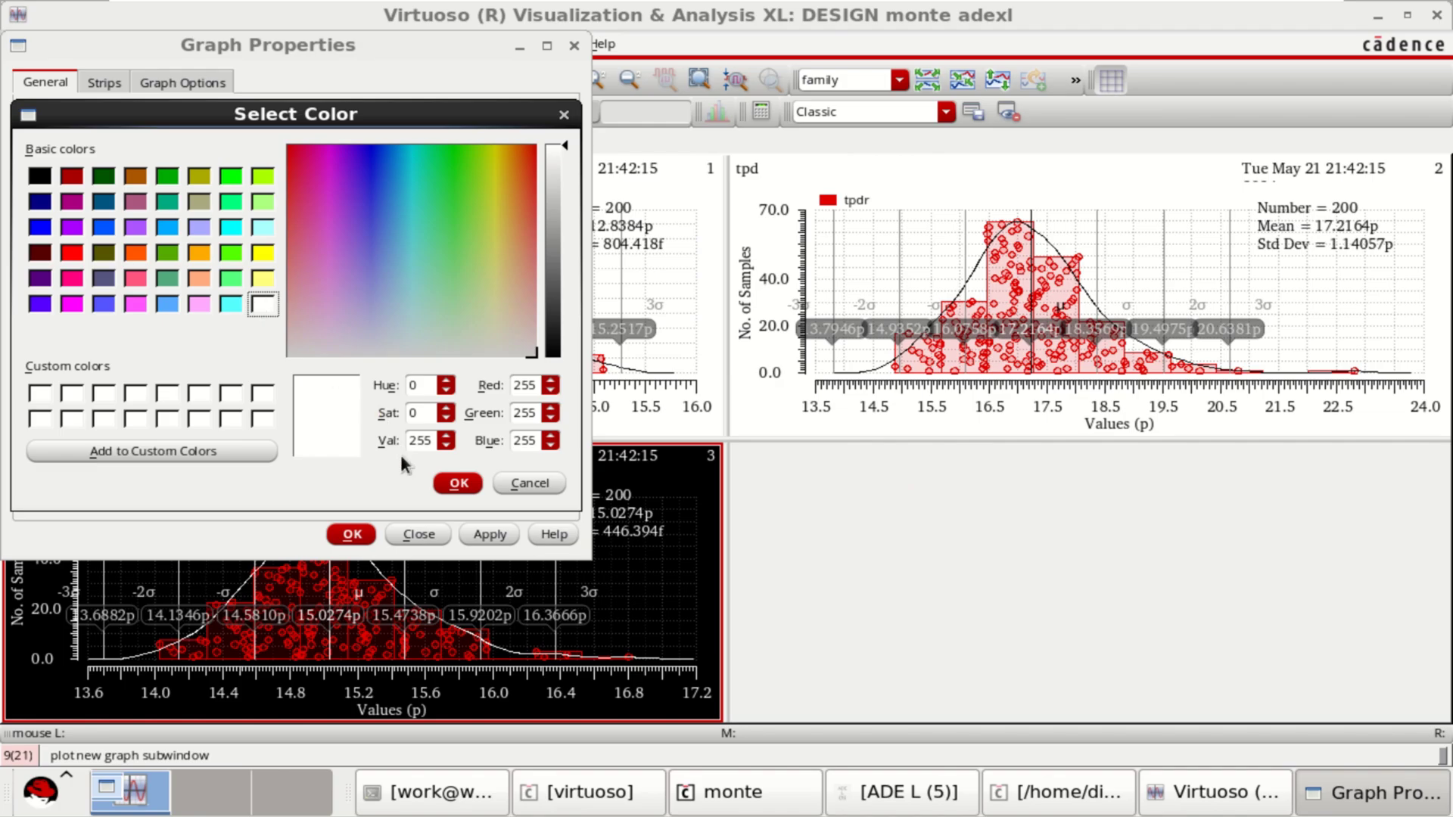
left_click(459, 484)
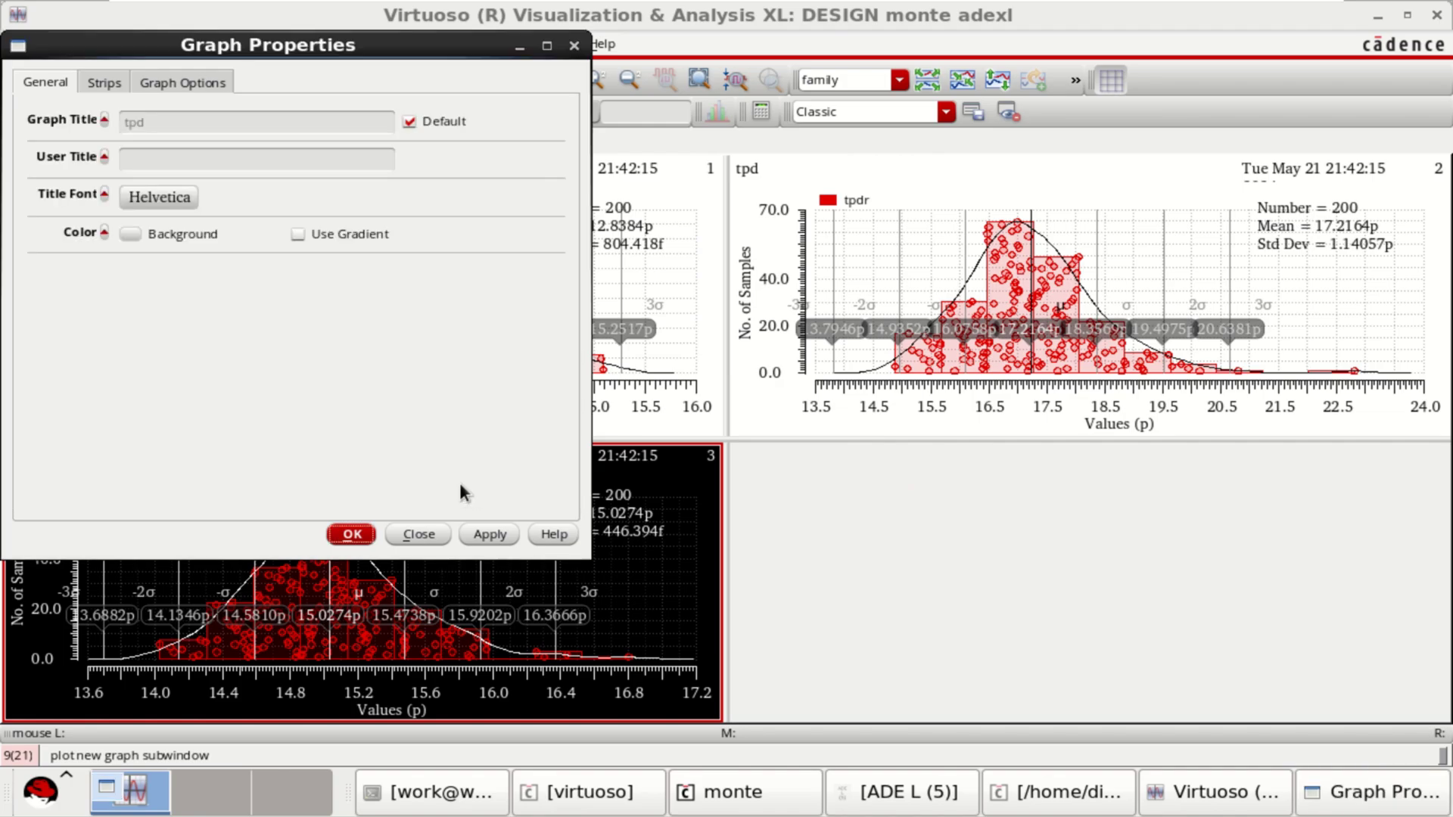
left_click(351, 534)
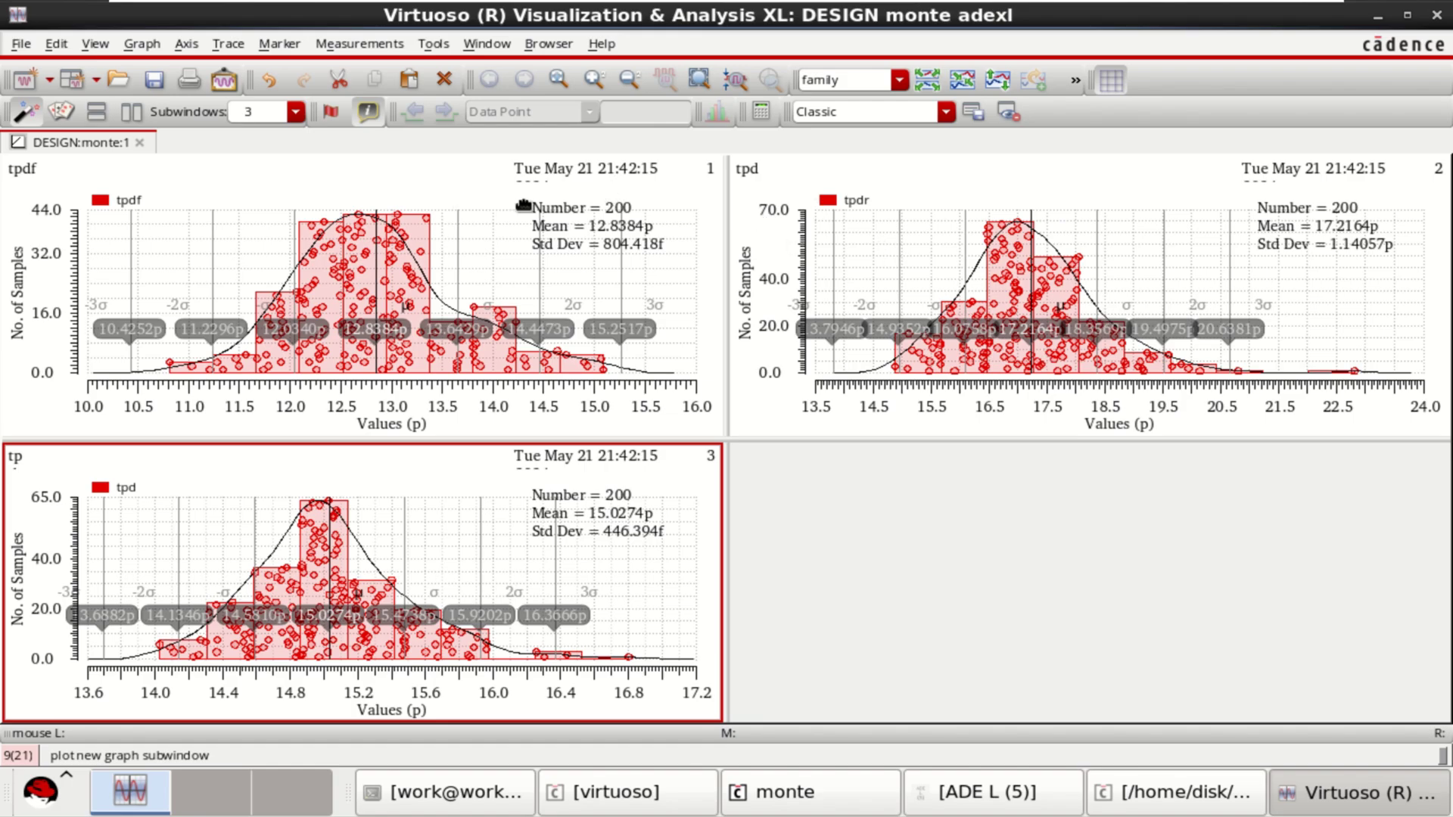
left_click(38, 182)
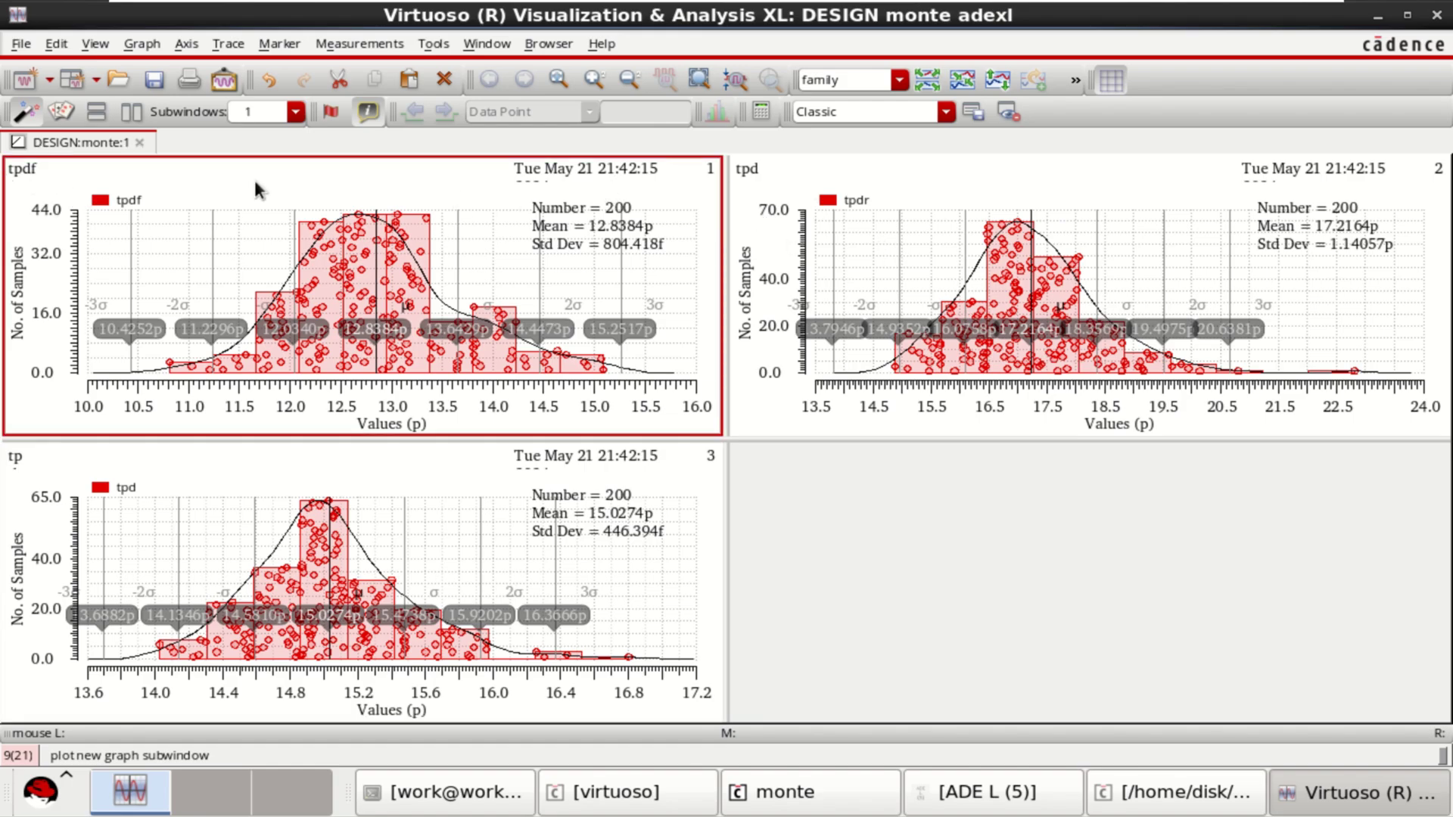
left_click(869, 202)
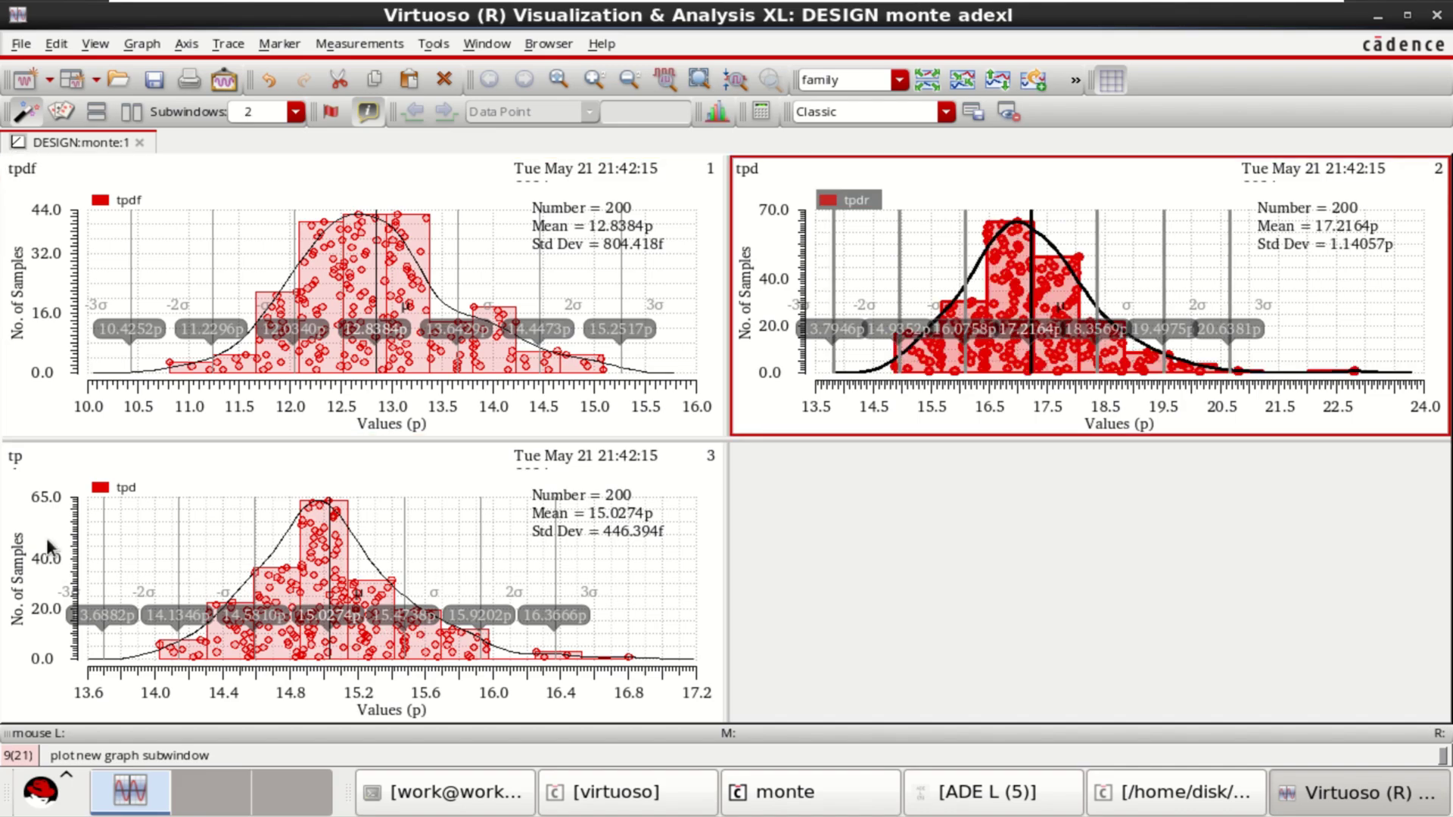
left_click(44, 497)
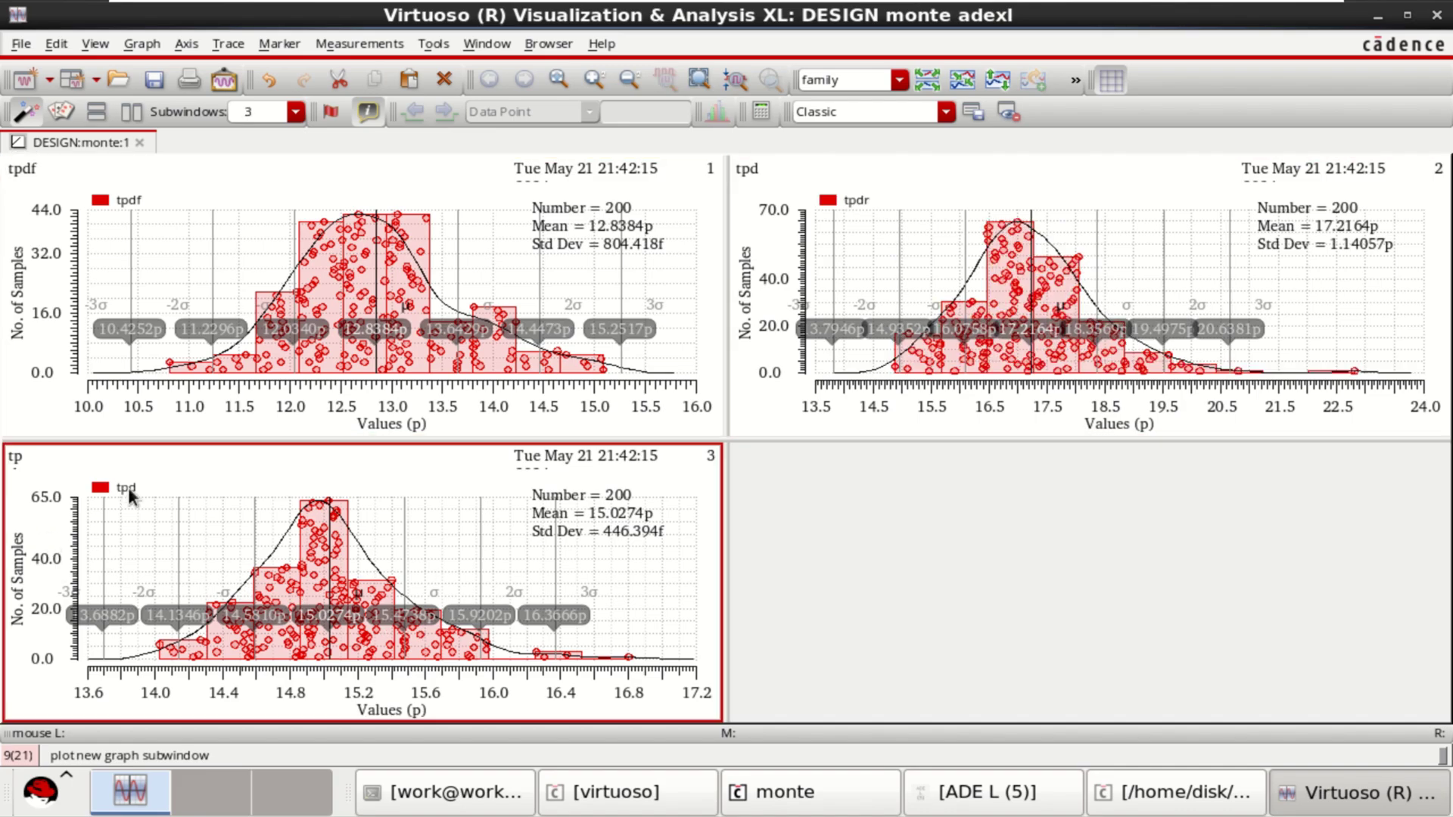